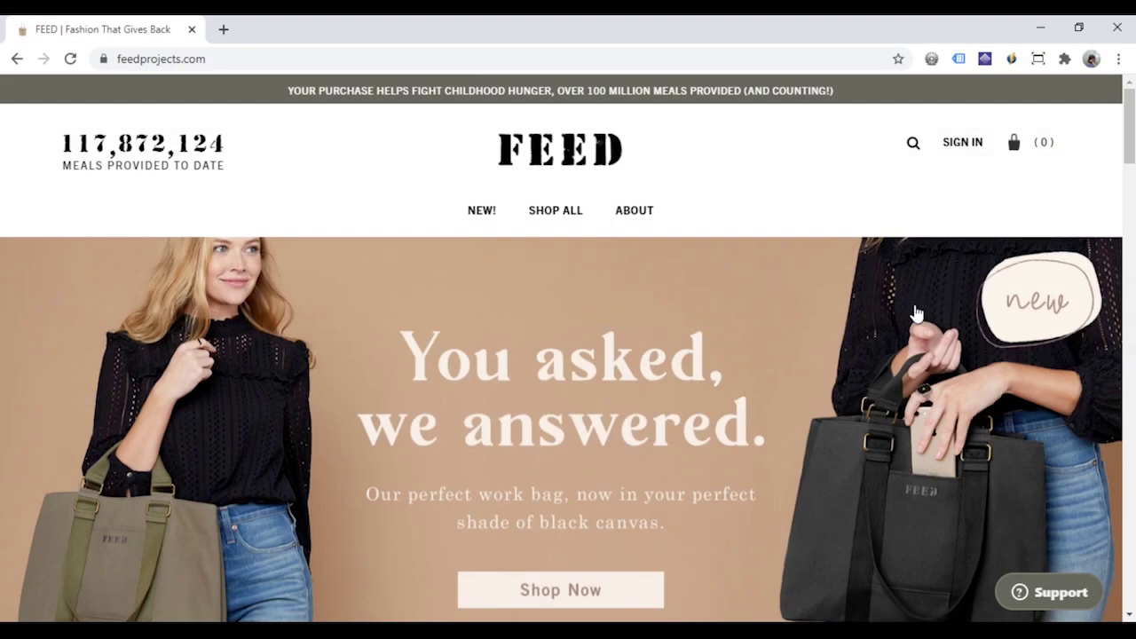
# - Scroll the FEED store home page down to the footer and back up as a reference
pyautogui.scroll(-3, 923, 314)
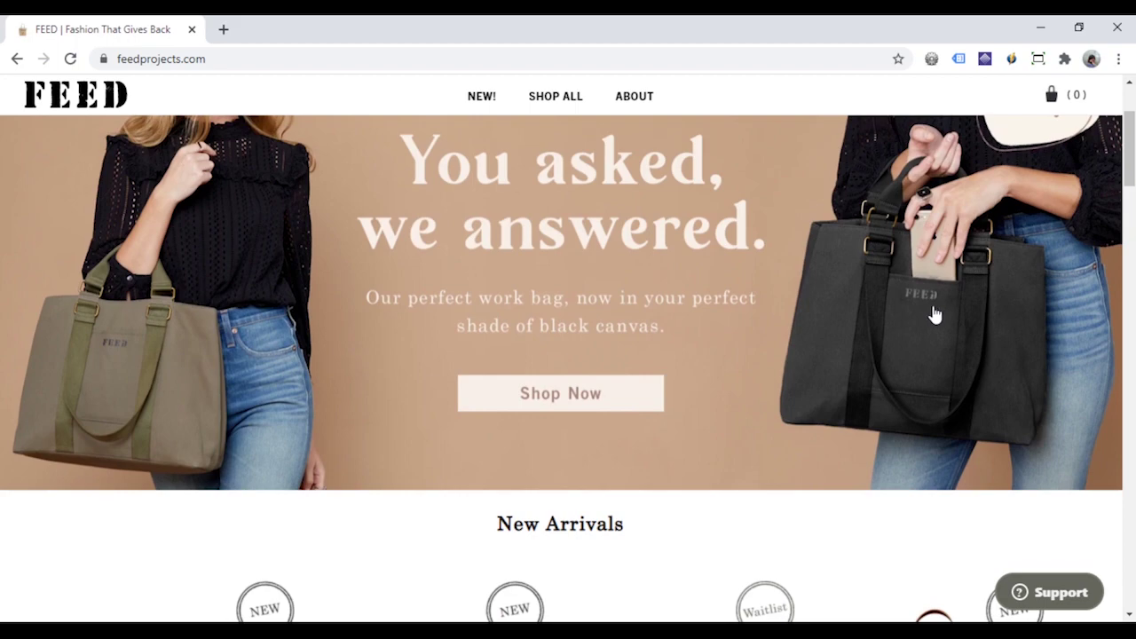
pyautogui.scroll(-9, 944, 316)
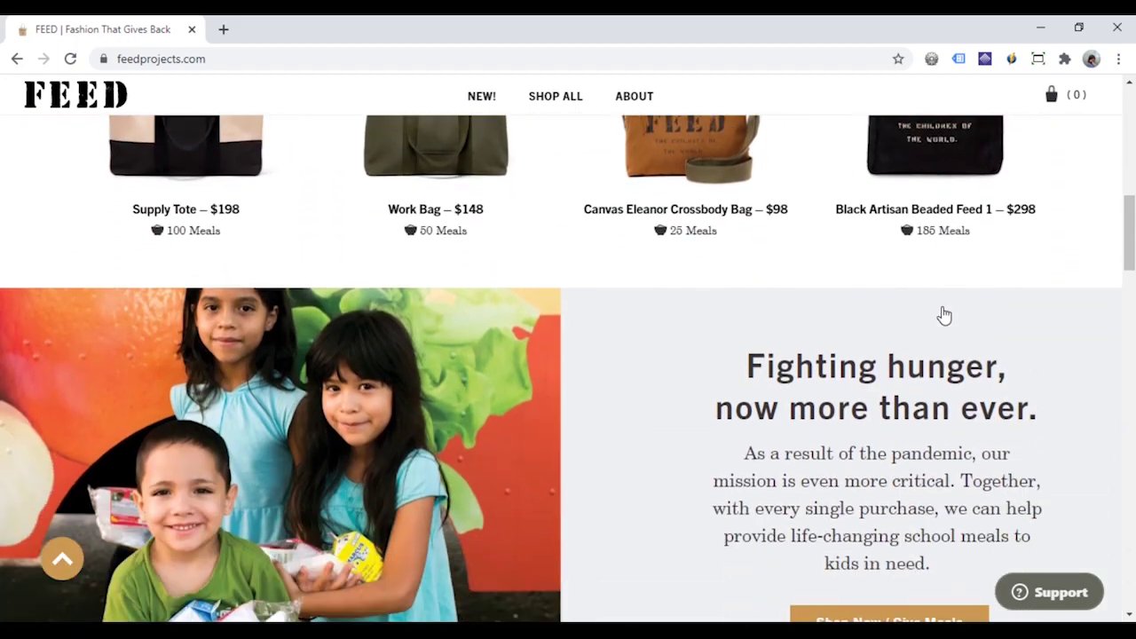
pyautogui.scroll(-10, 944, 315)
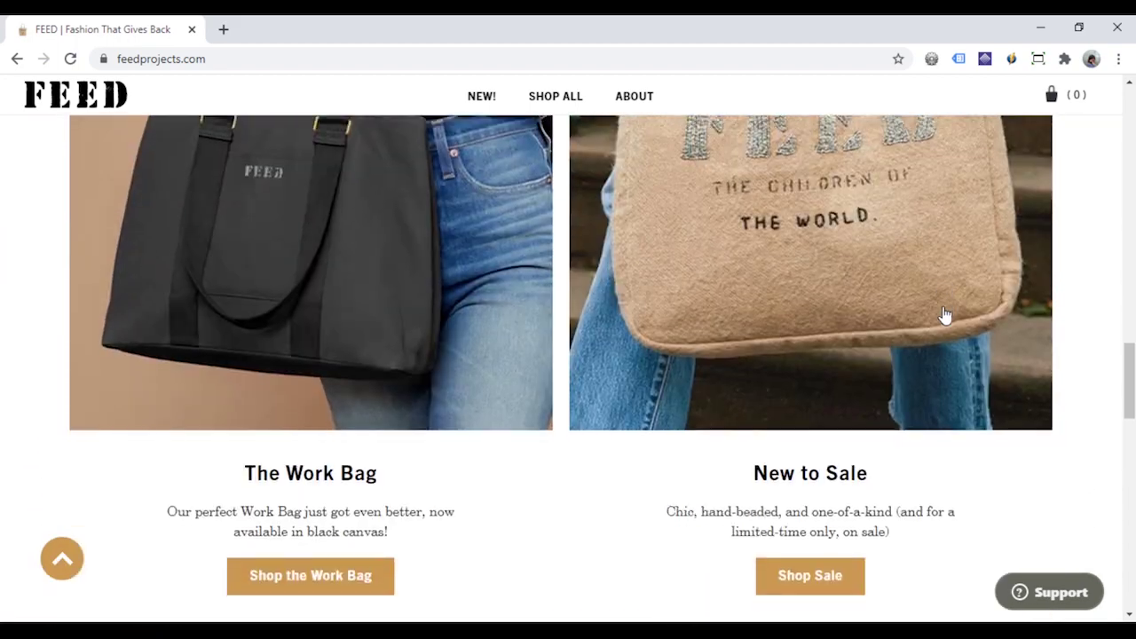
pyautogui.scroll(-10, 944, 316)
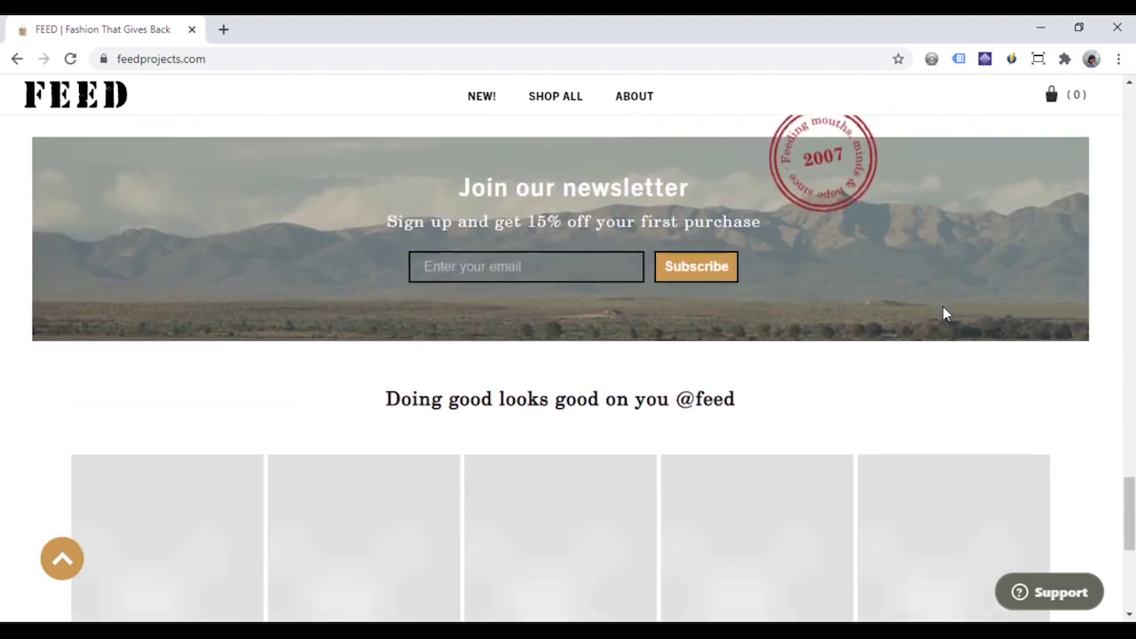
pyautogui.scroll(-3, 944, 316)
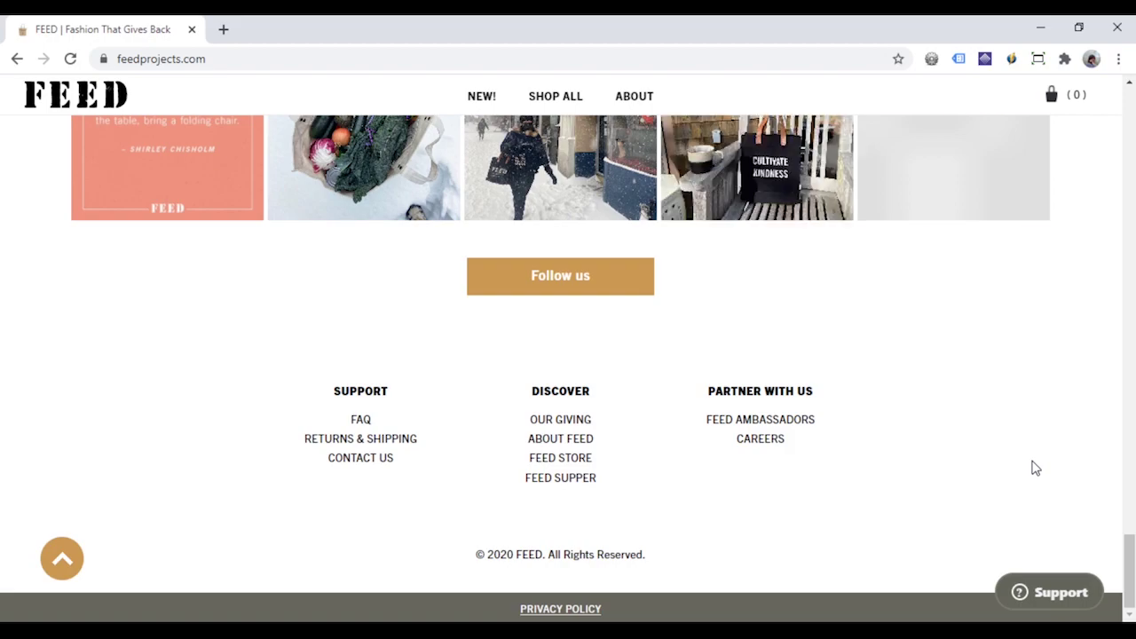
pyautogui.scroll(9, 1035, 467)
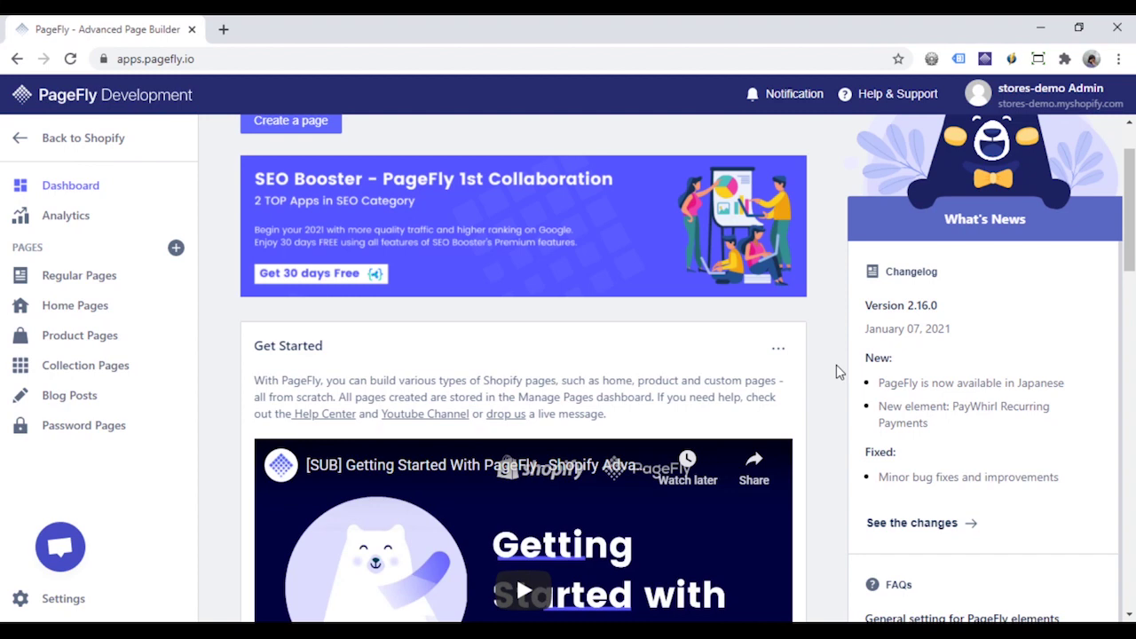
# - Create a home page titled Homepage, with theme header and footer hidden, from the Blank template
pyautogui.click(74, 307)
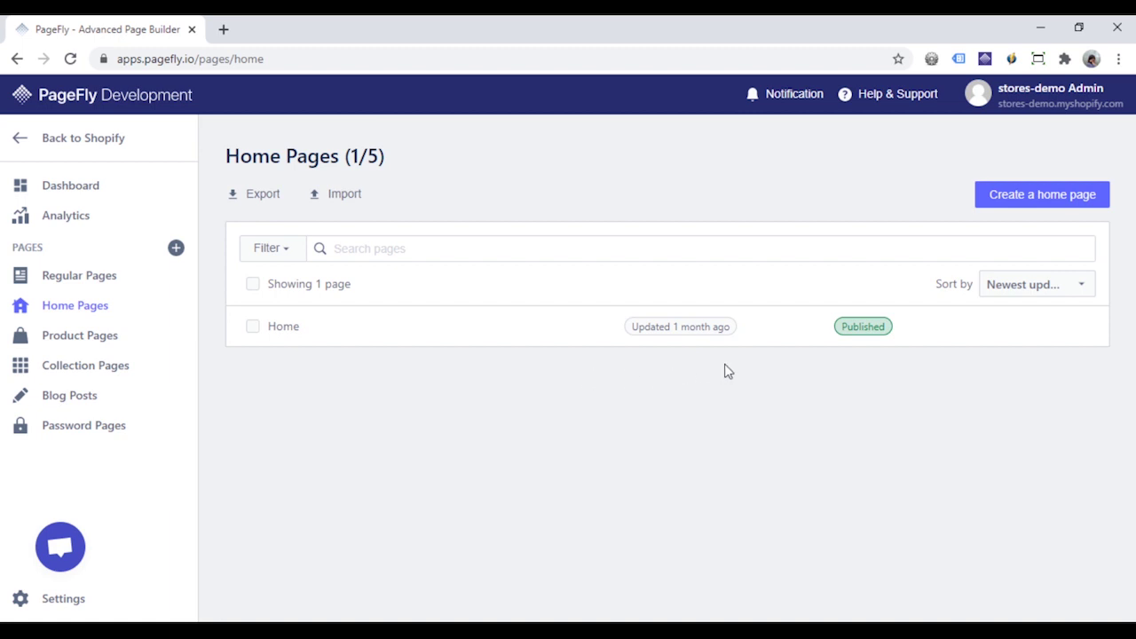
pyautogui.click(1058, 203)
pyautogui.write('Homepage')
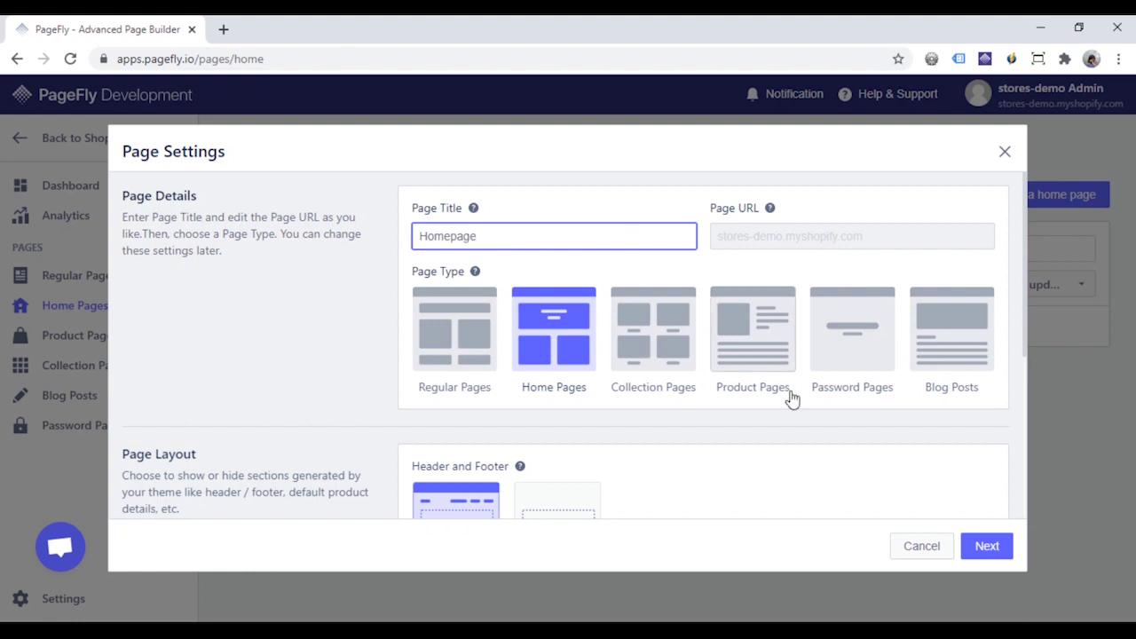
pyautogui.scroll(-1, 745, 384)
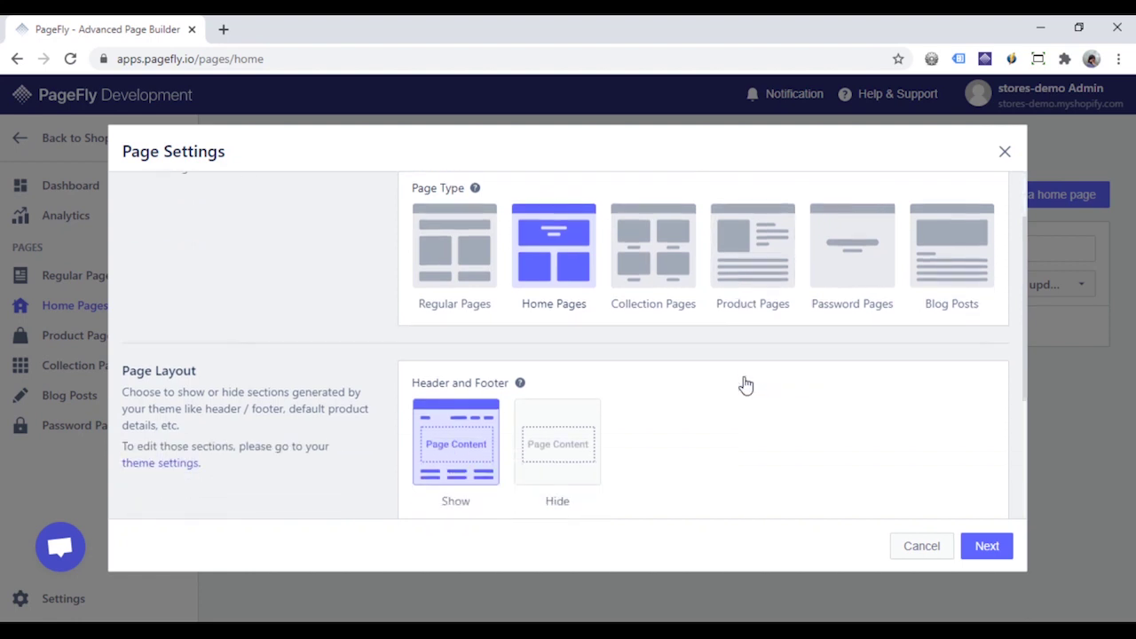
pyautogui.click(588, 436)
pyautogui.scroll(-3, 798, 408)
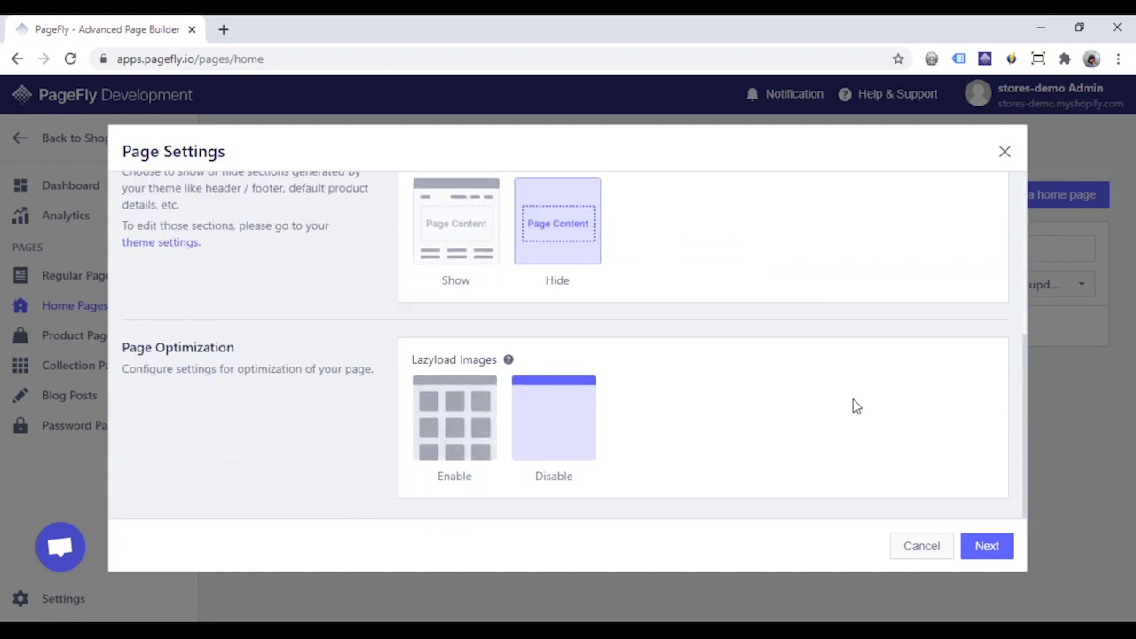
pyautogui.click(985, 548)
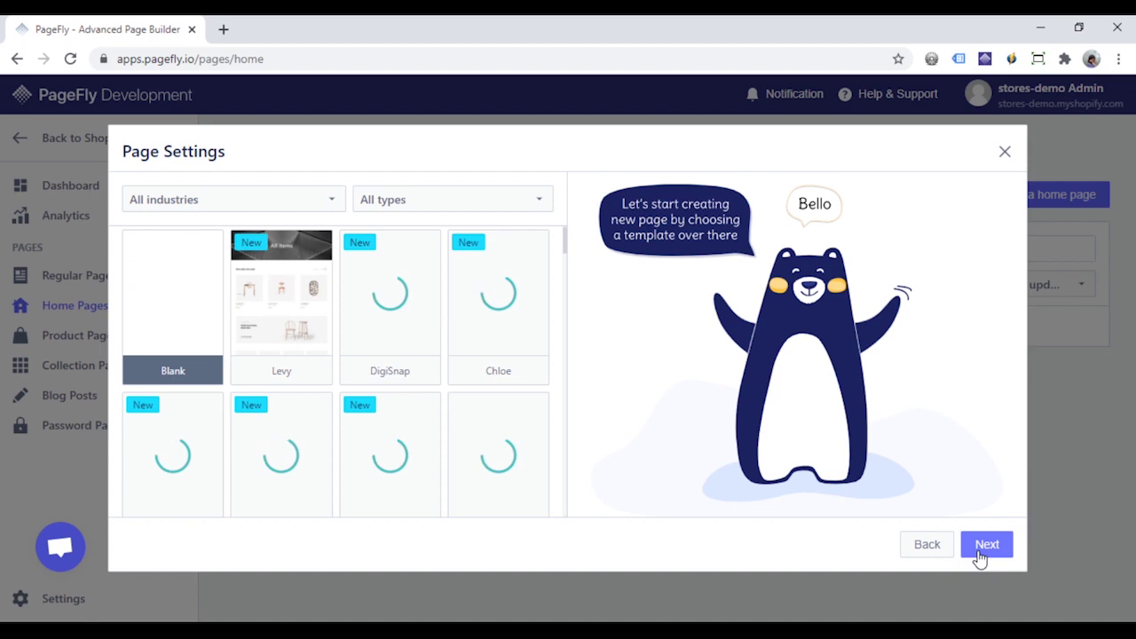
pyautogui.click(985, 547)
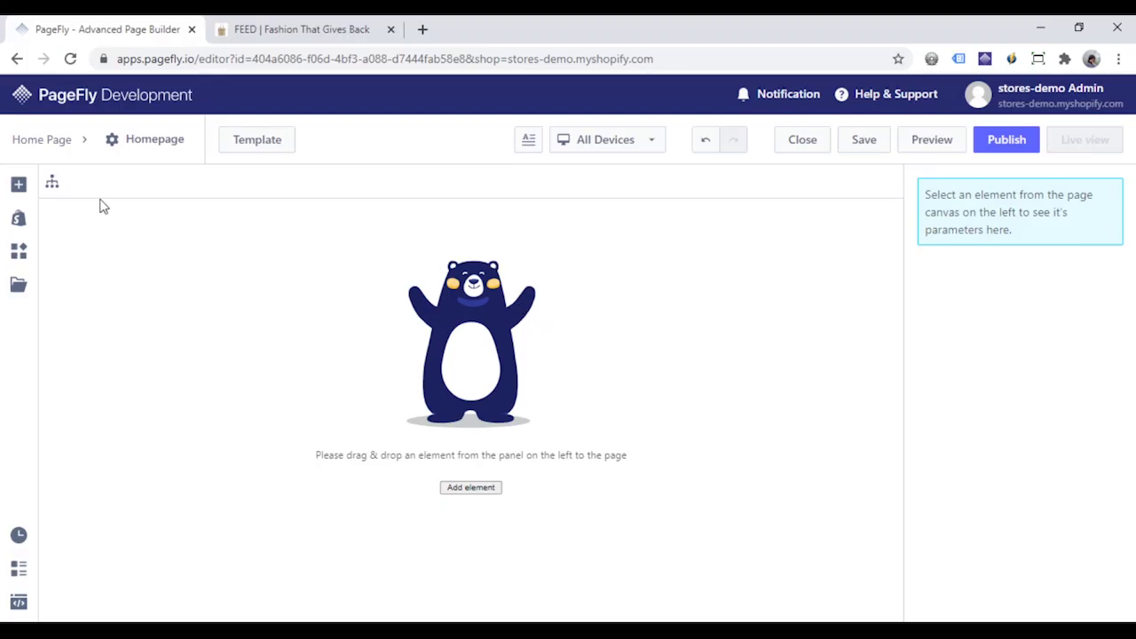
# - Add a Full Section layout to the empty page
pyautogui.click(18, 184)
pyautogui.click(202, 264)
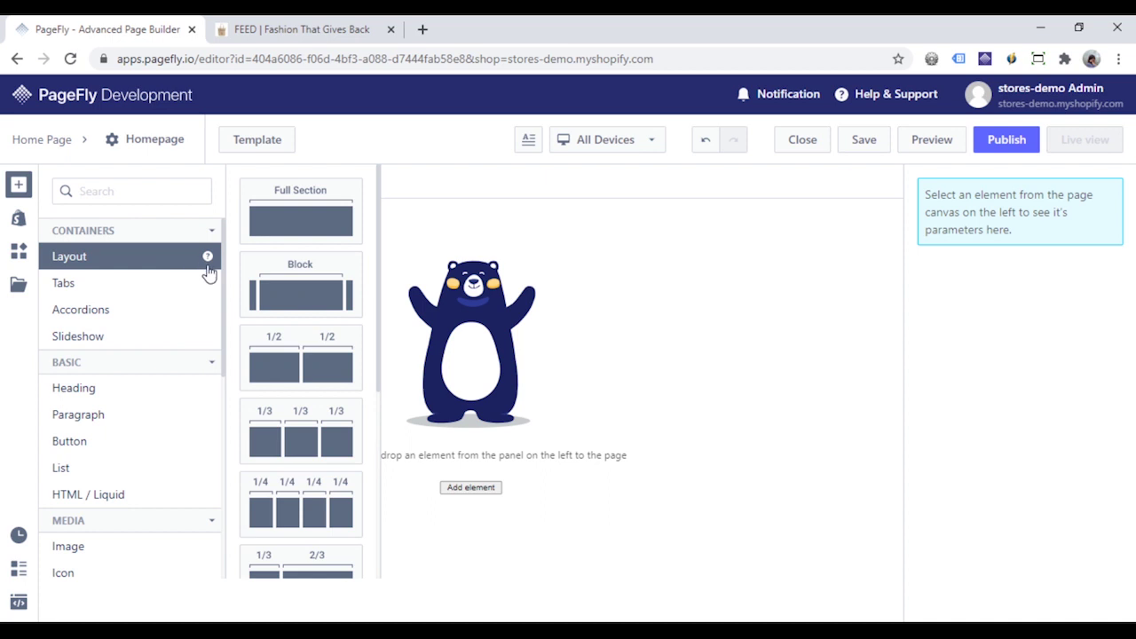
pyautogui.moveTo(300, 220); pyautogui.dragTo(510, 341)
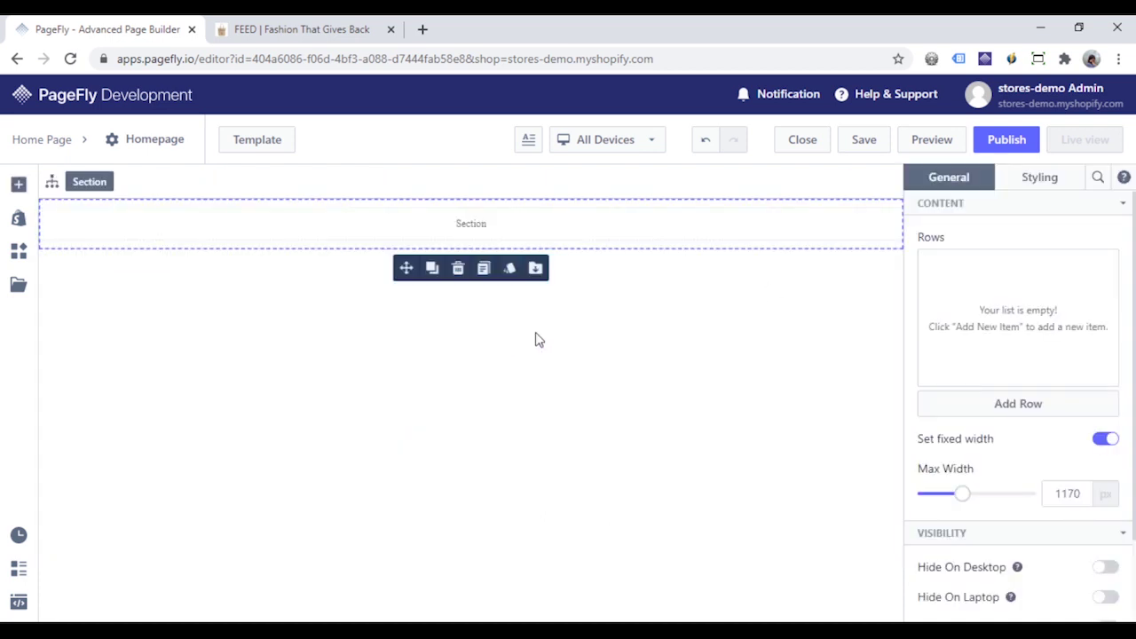
# - Give the section the hero photo as background, centred and sized to Cover
pyautogui.click(1048, 176)
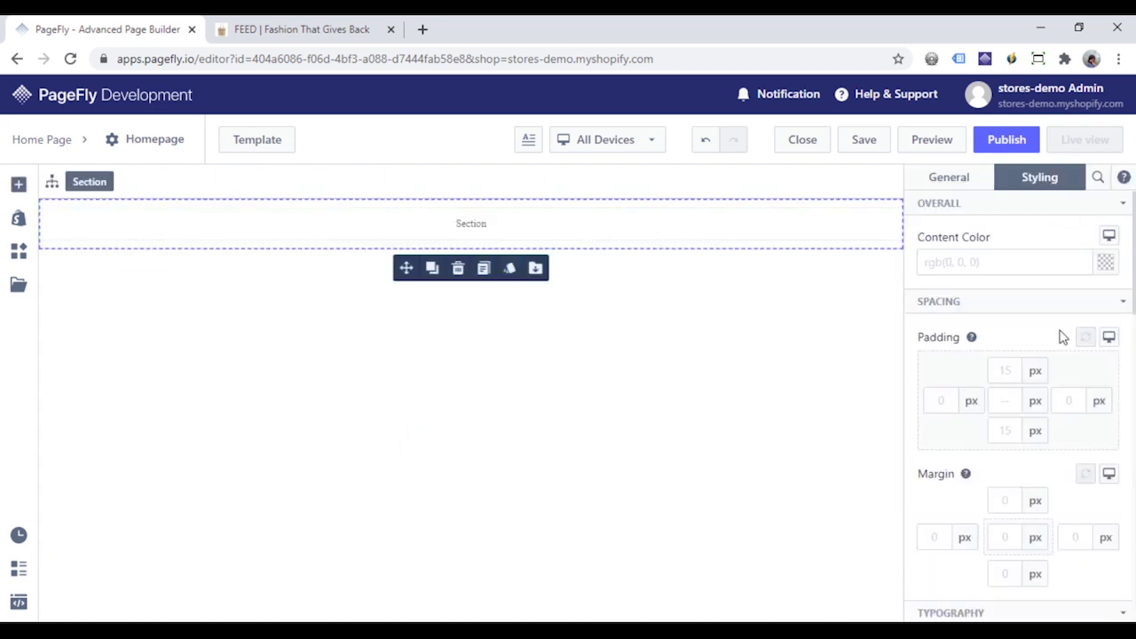
pyautogui.scroll(-6, 1062, 337)
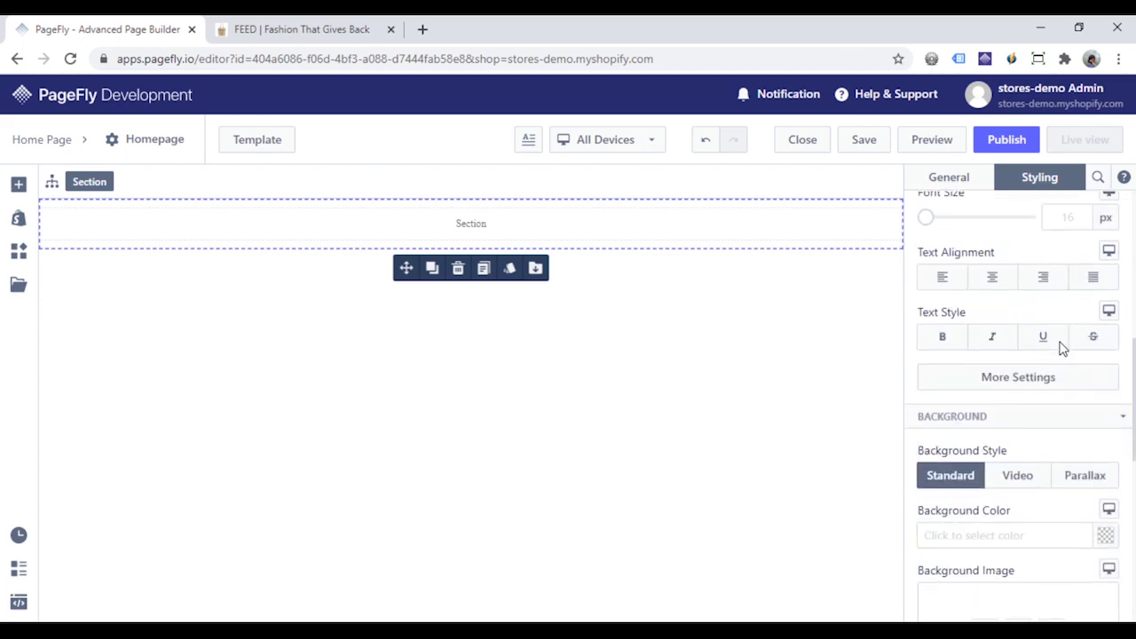
pyautogui.scroll(-1, 1062, 348)
pyautogui.click(1052, 565)
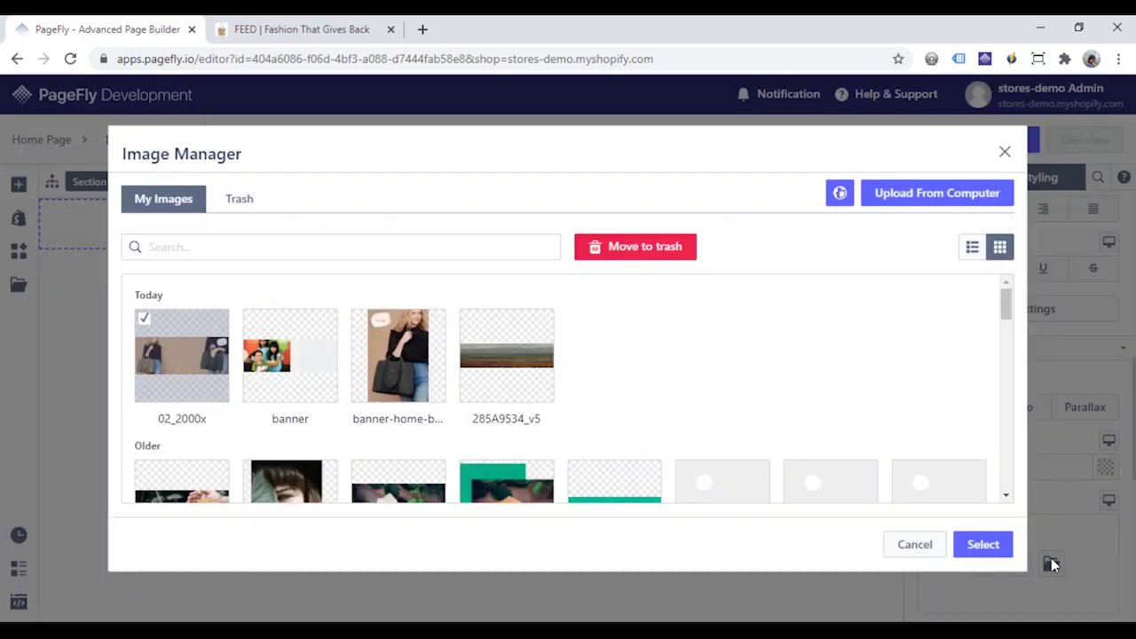
pyautogui.click(980, 535)
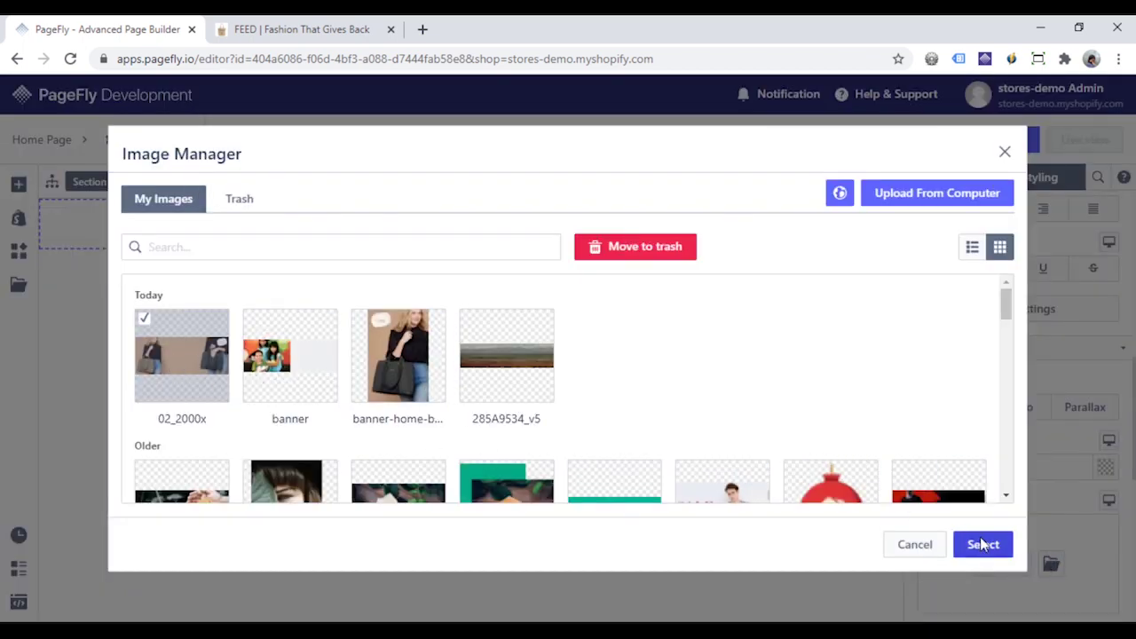
pyautogui.scroll(-2, 1030, 497)
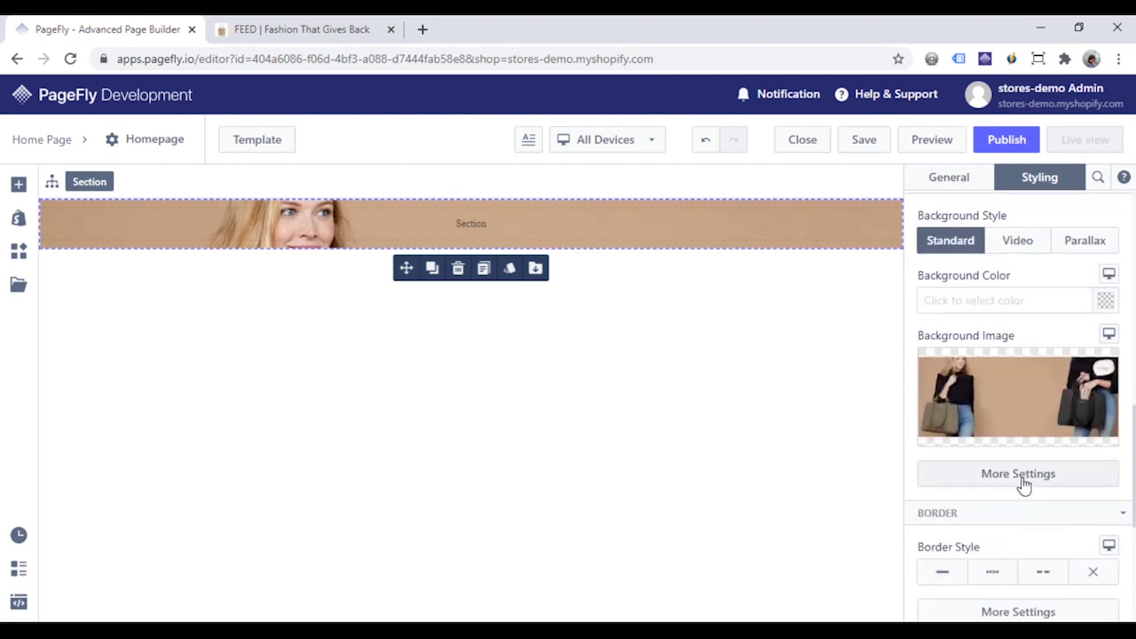
pyautogui.click(1024, 483)
pyautogui.click(788, 319)
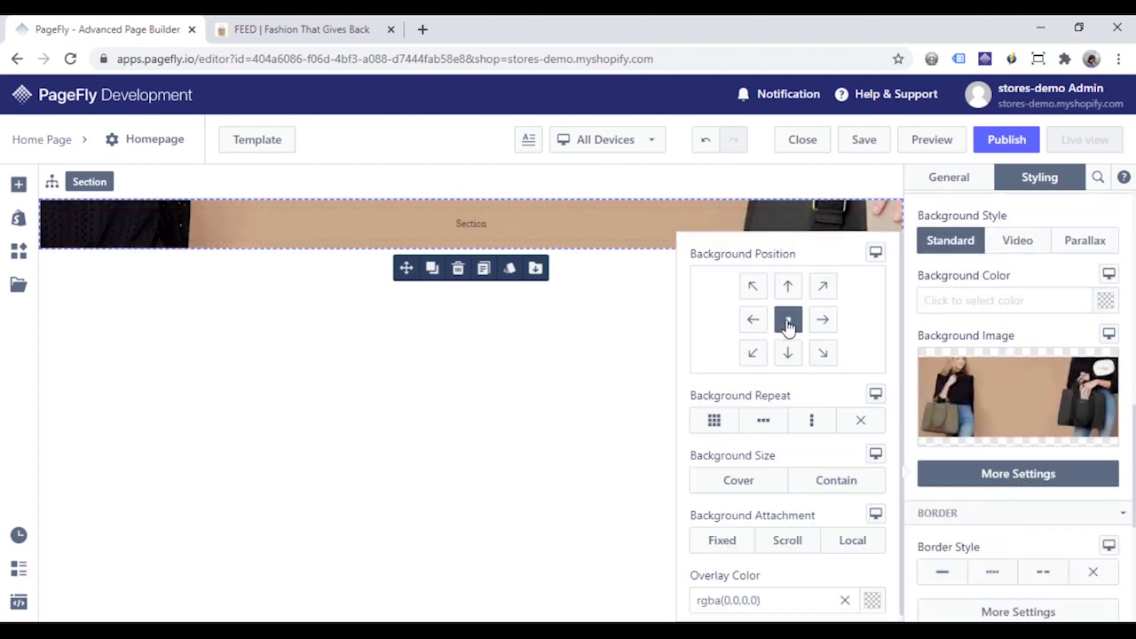
pyautogui.click(751, 480)
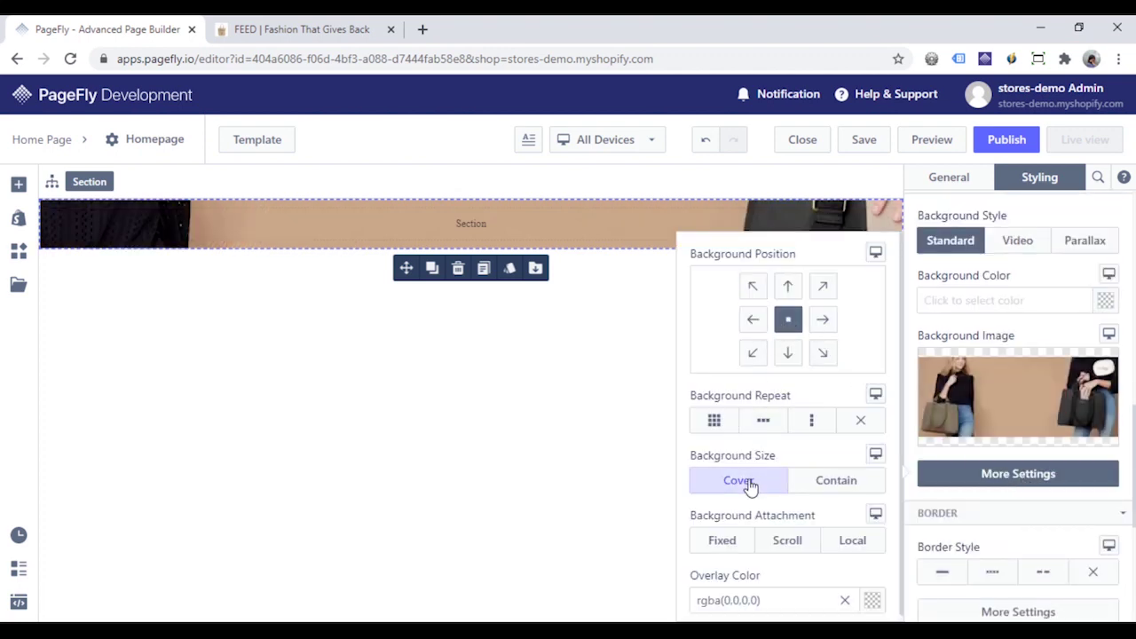
pyautogui.click(1032, 343)
# - Set the section's top and bottom padding to 50
pyautogui.scroll(10, 1033, 344)
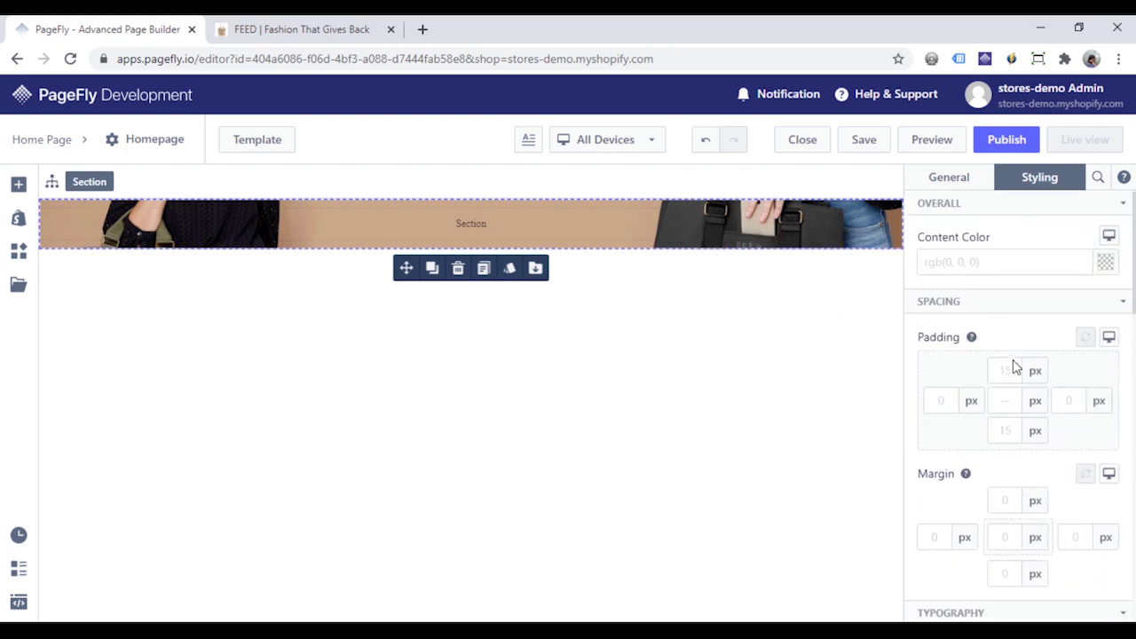
pyautogui.click(1012, 367)
pyautogui.write('50')
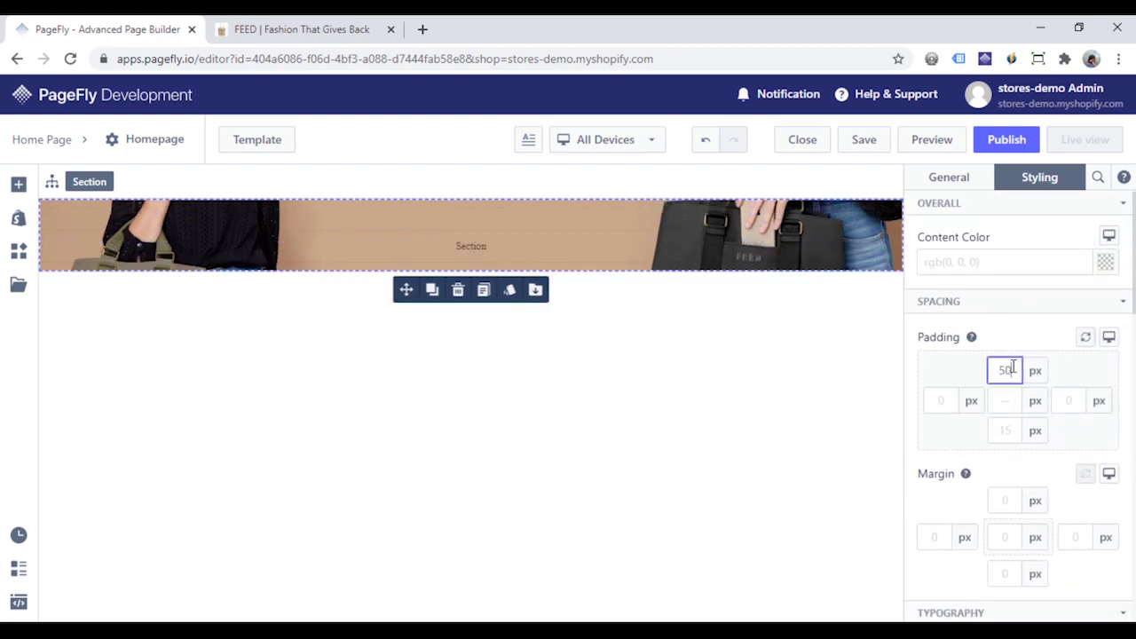
pyautogui.click(1009, 429)
pyautogui.write('50')
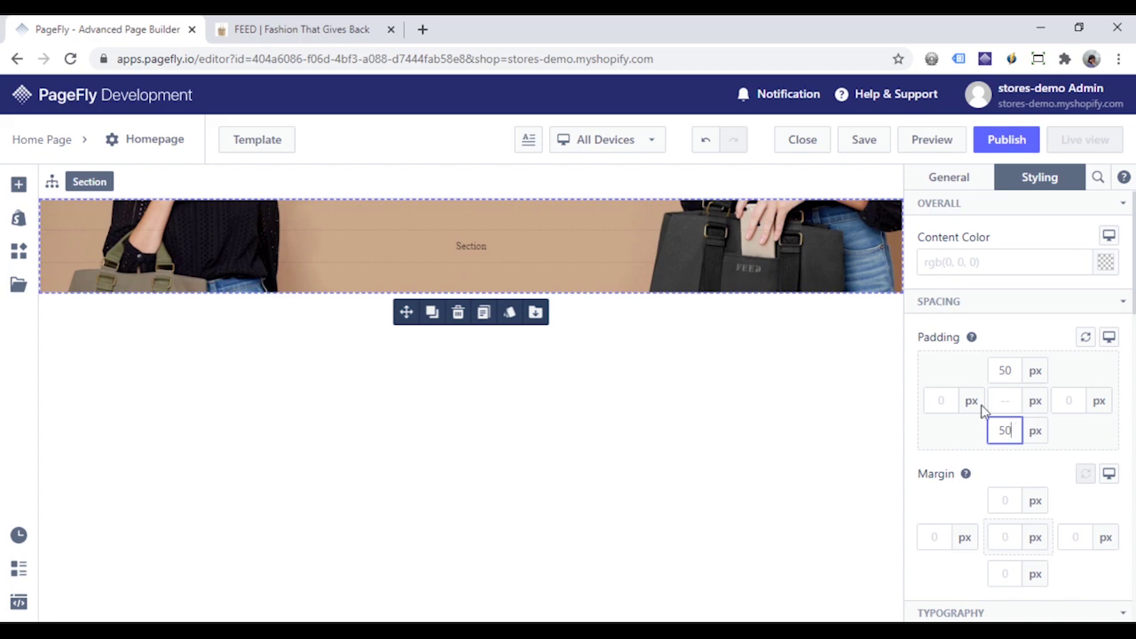
pyautogui.click(917, 375)
# - Add a heading, a paragraph and a button inside the hero section
pyautogui.click(18, 184)
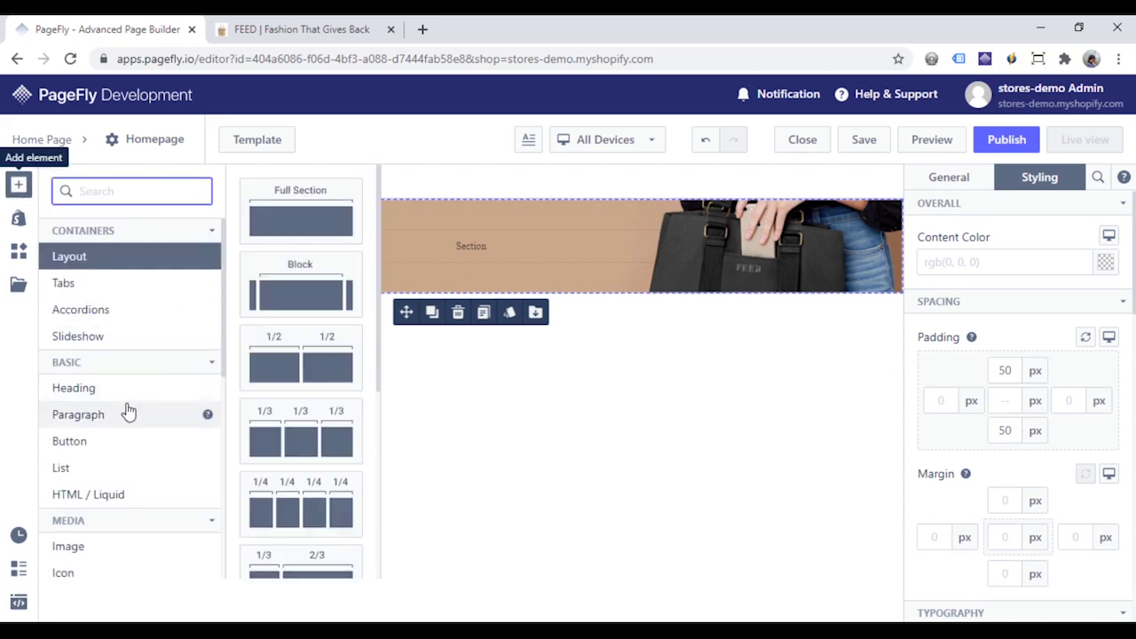
pyautogui.click(183, 383)
pyautogui.click(447, 255)
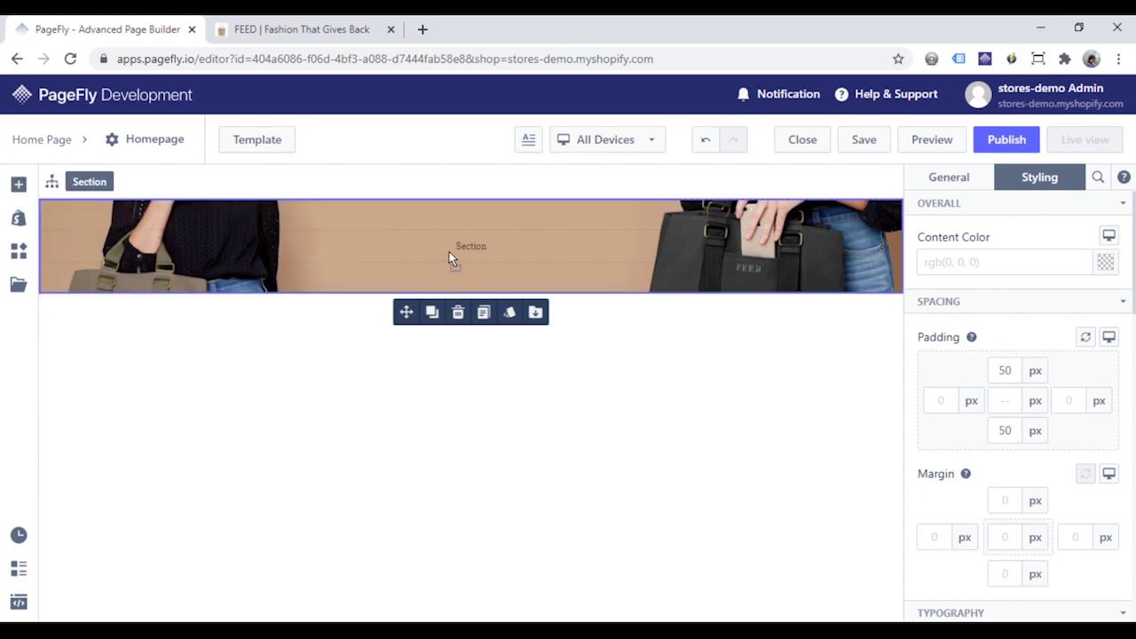
pyautogui.click(13, 195)
pyautogui.click(112, 417)
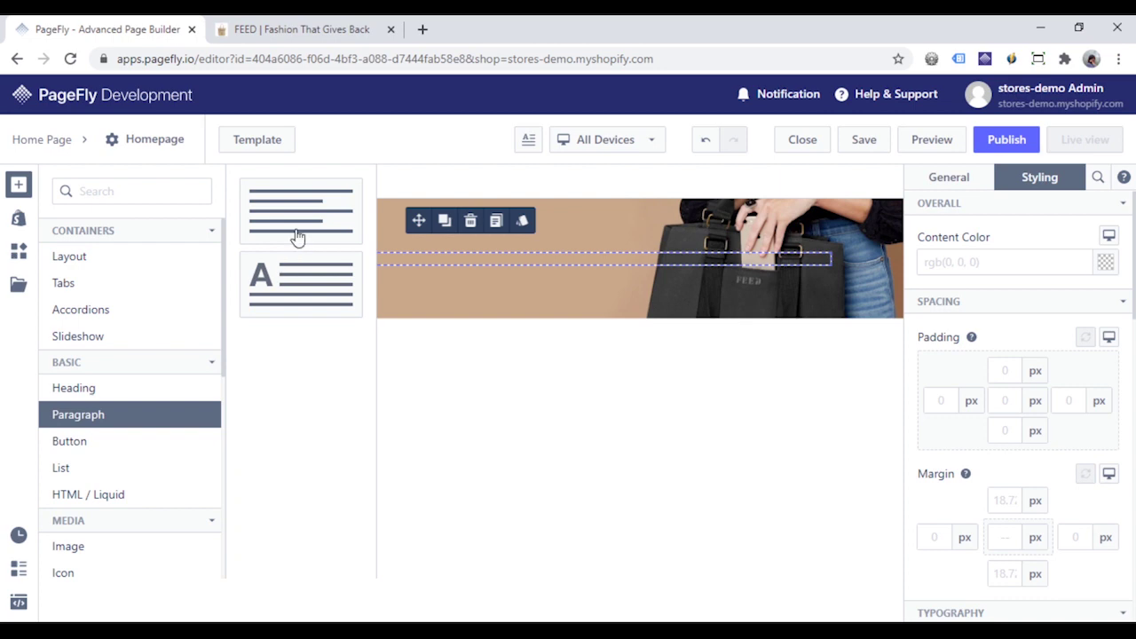
pyautogui.moveTo(297, 241); pyautogui.dragTo(370, 271)
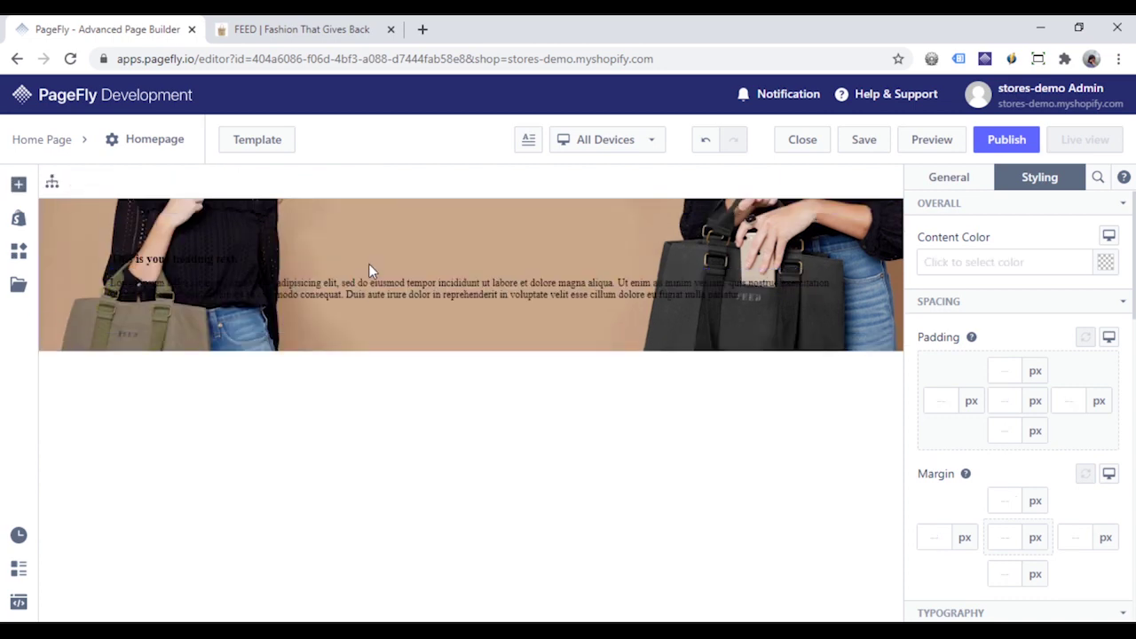
pyautogui.click(18, 184)
pyautogui.click(89, 442)
pyautogui.moveTo(312, 240); pyautogui.dragTo(399, 304)
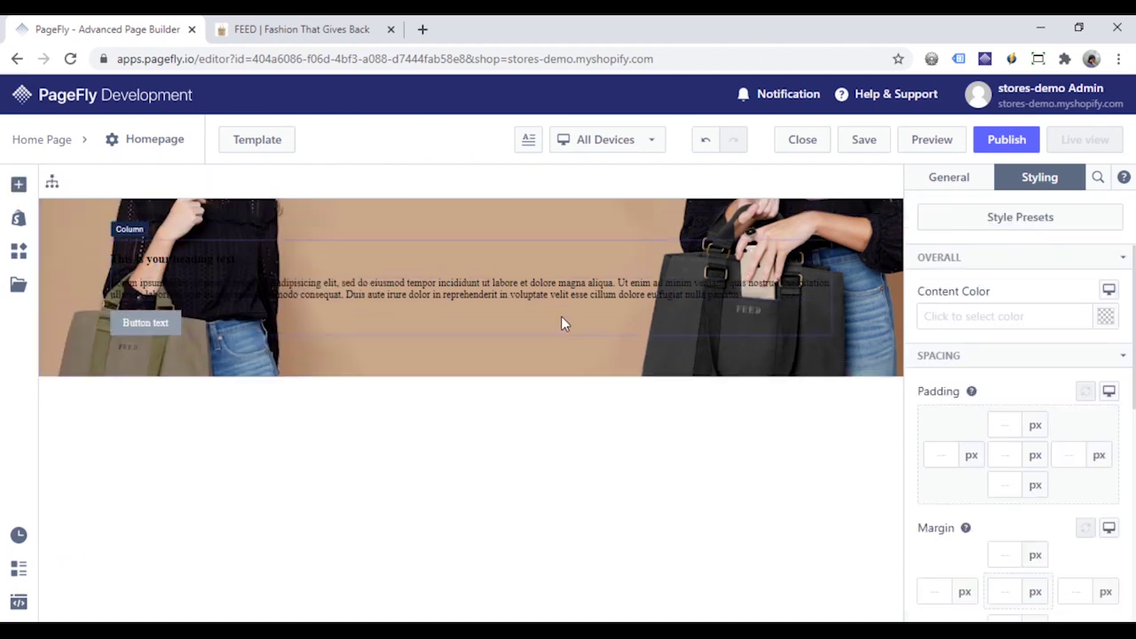
# - Set the hero column's text alignment to center
pyautogui.click(402, 261)
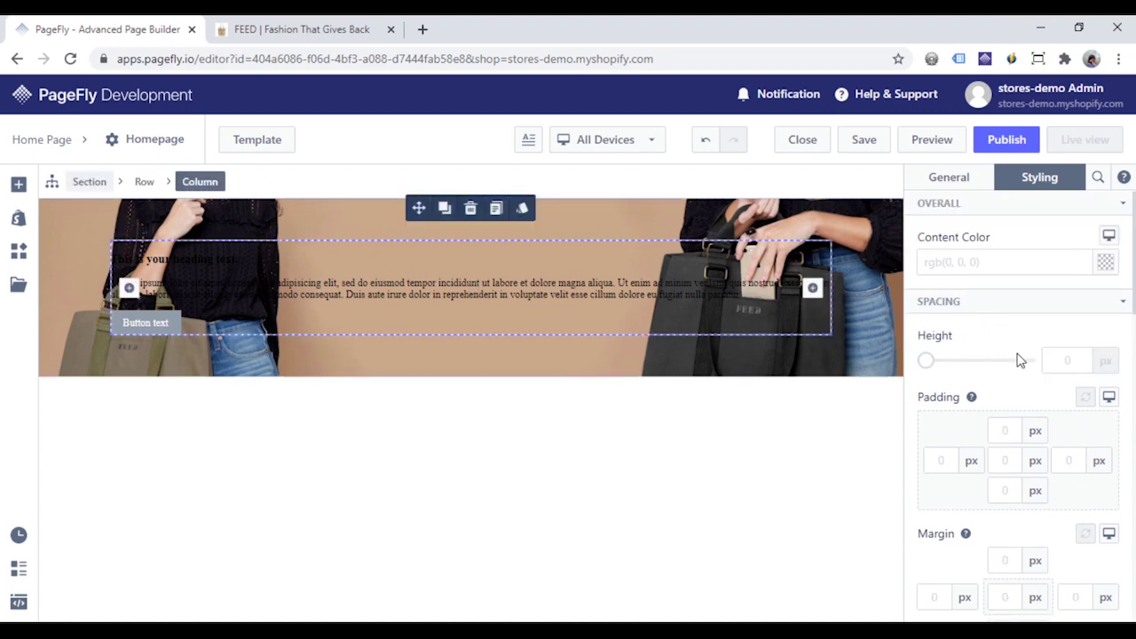
pyautogui.scroll(-5, 1017, 360)
pyautogui.click(988, 355)
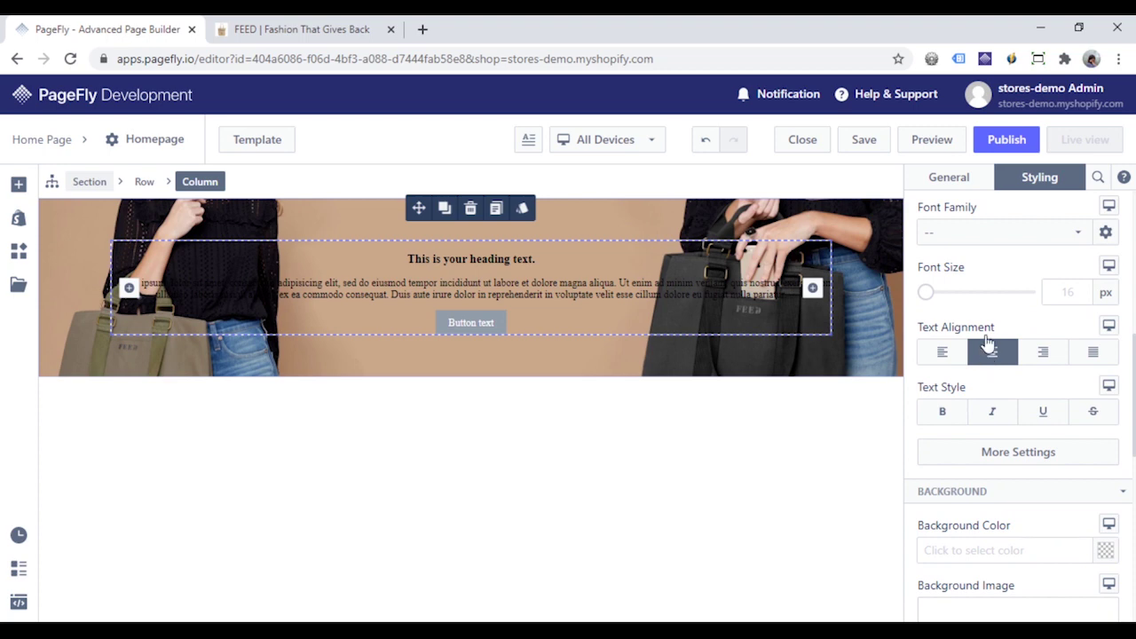
pyautogui.click(967, 183)
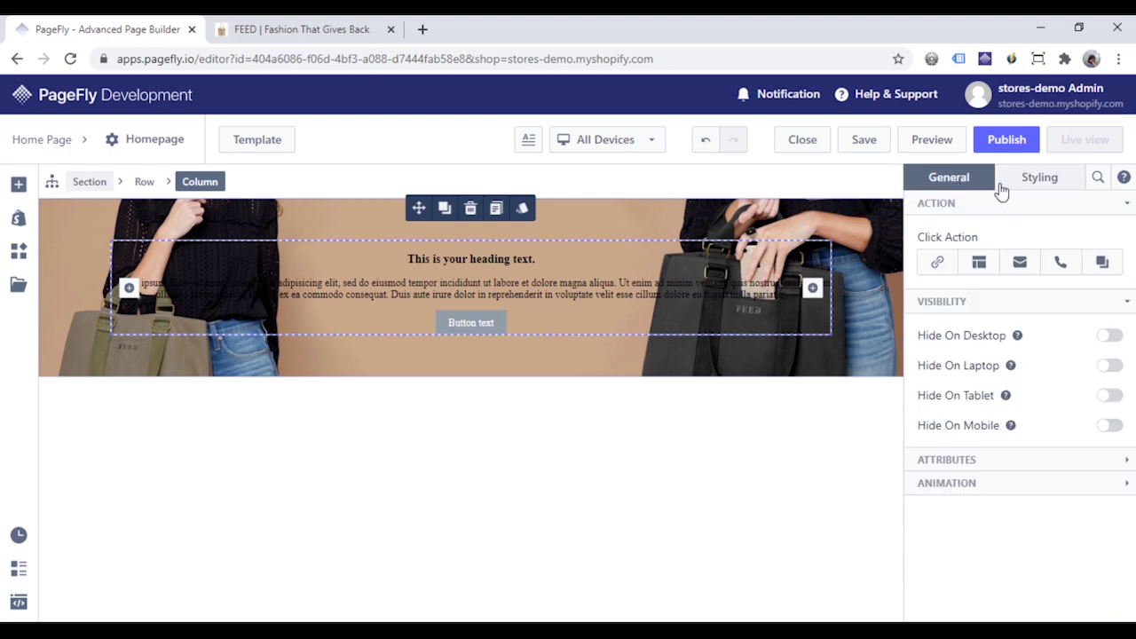
pyautogui.click(1040, 187)
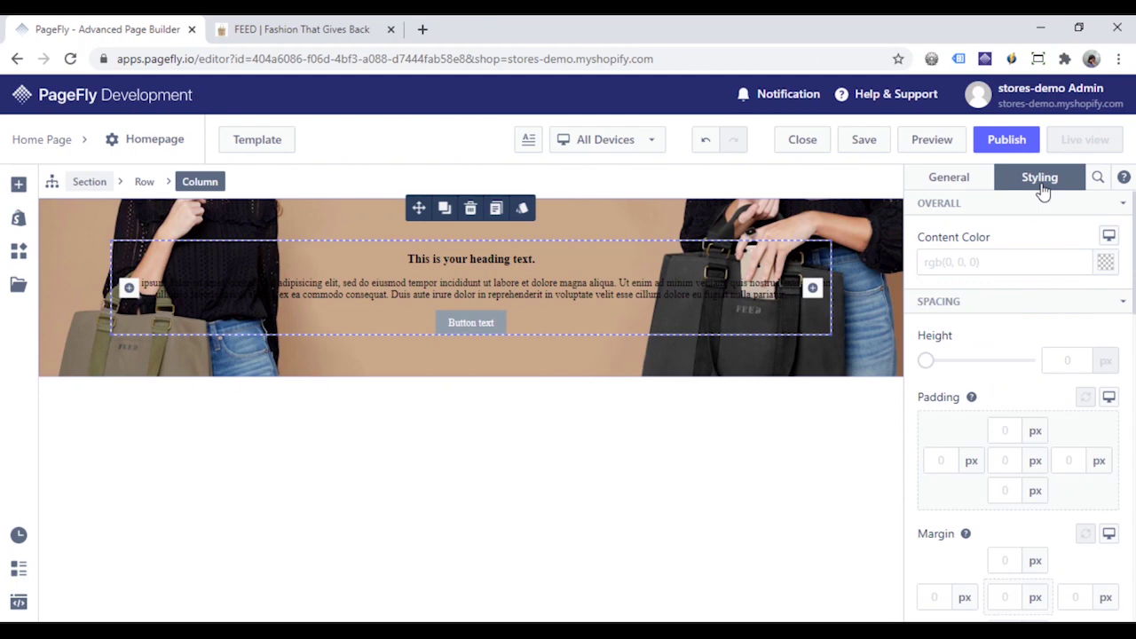
pyautogui.click(969, 187)
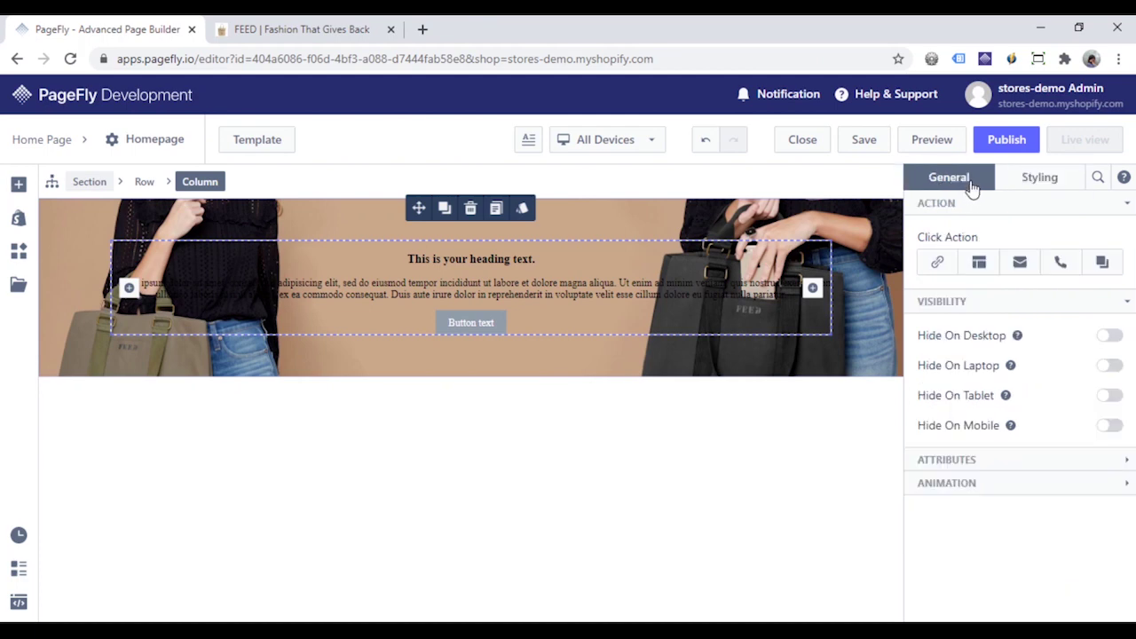
# - Change the hero heading to 'You asked, We answered' as an H1
pyautogui.click(460, 258)
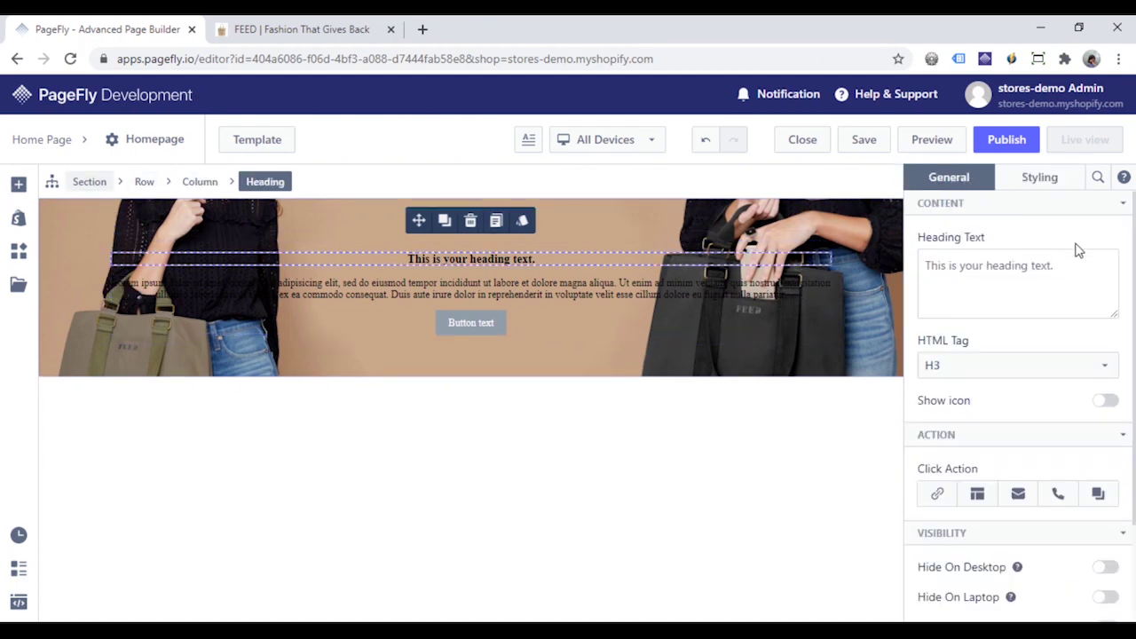
pyautogui.tripleClick(970, 264)
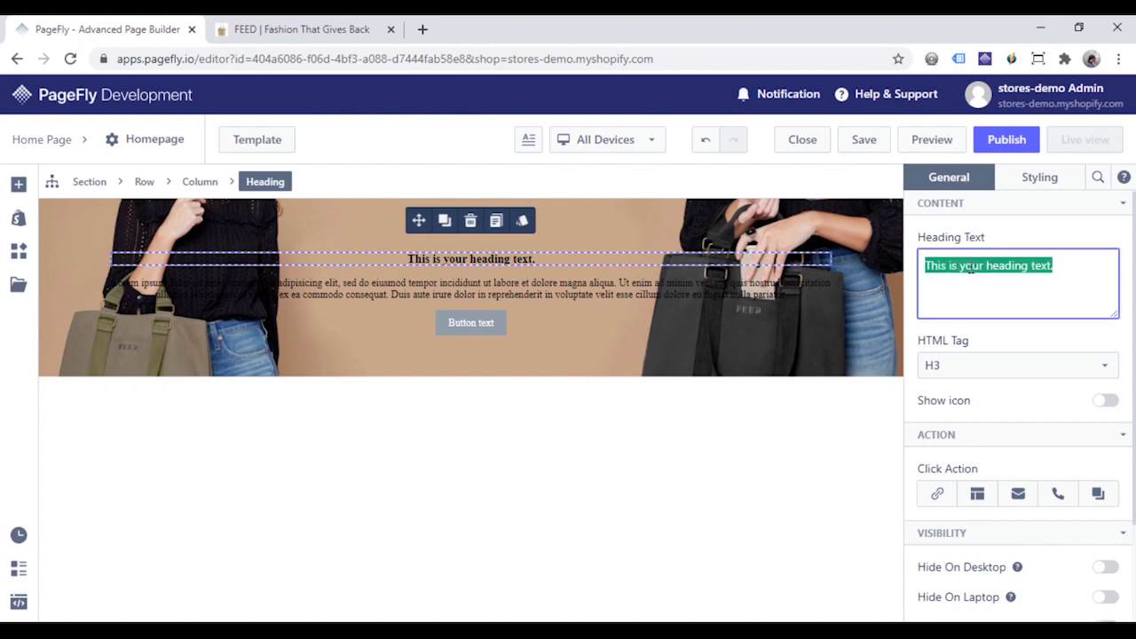
pyautogui.write('You as')
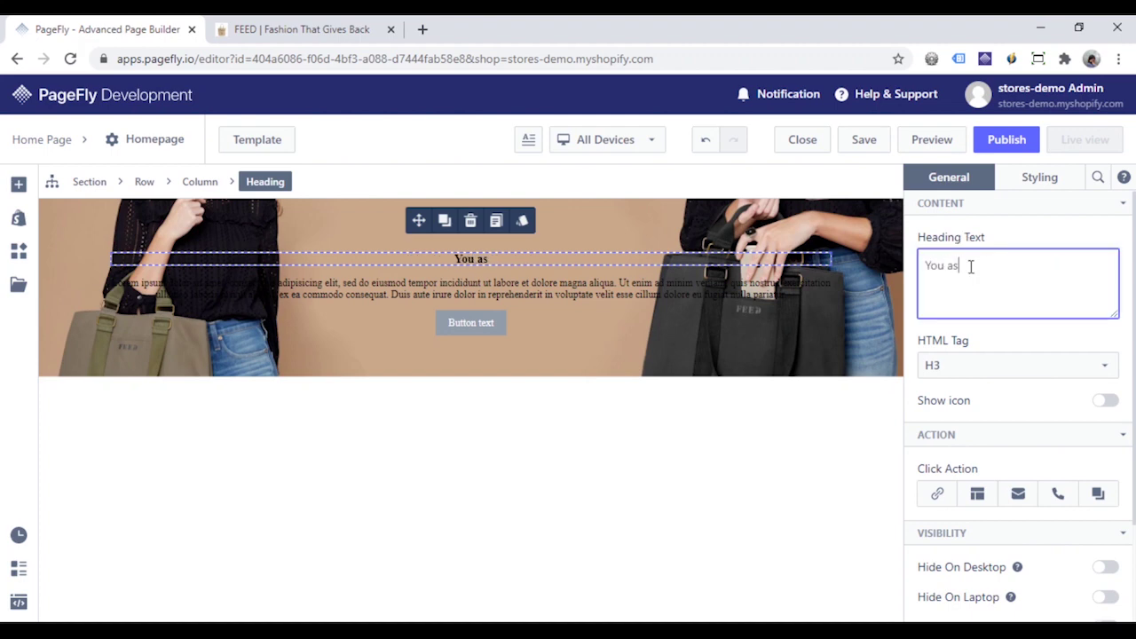
pyautogui.write('ked, We anw')
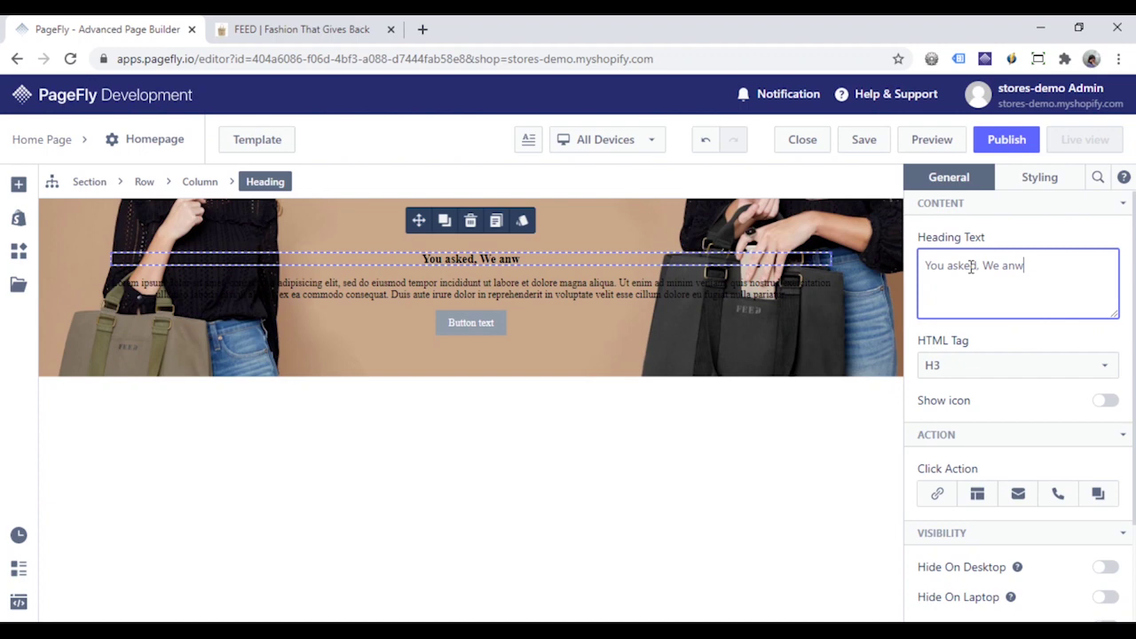
pyautogui.press('BackSpace')
pyautogui.write('swered')
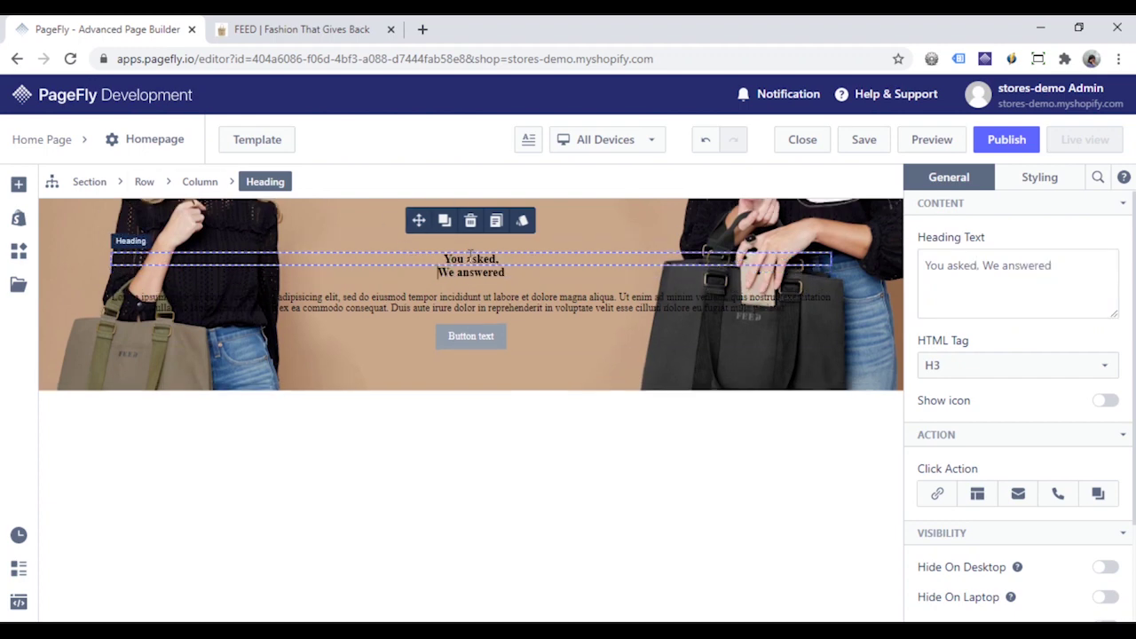
pyautogui.click(1004, 367)
pyautogui.click(980, 400)
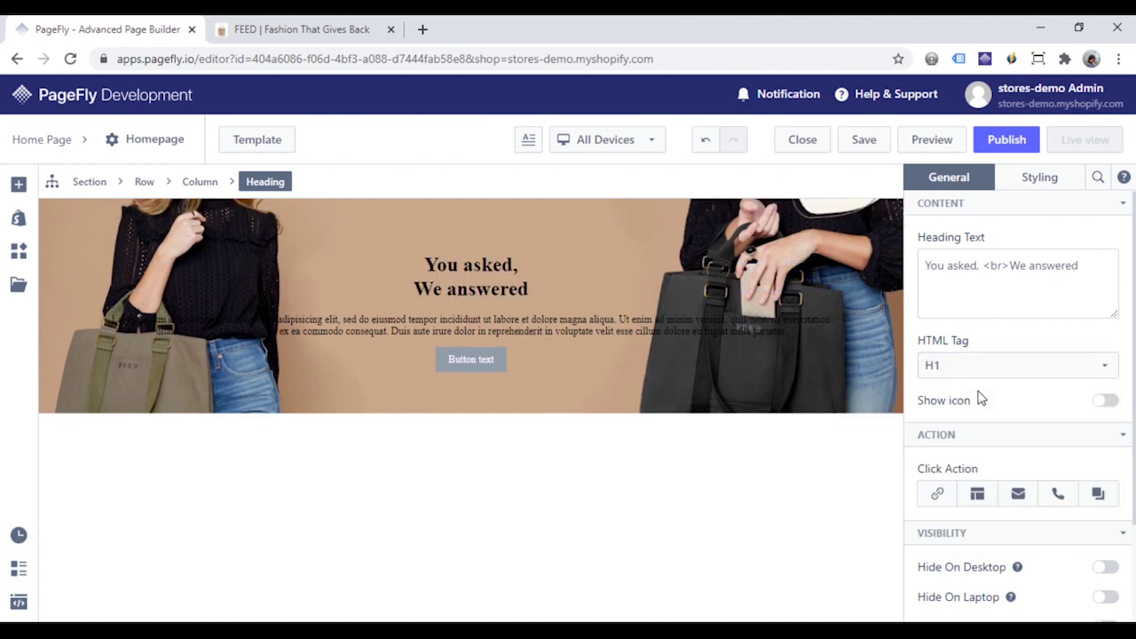
# - Style the heading cream rgb(253,236,203), PT Serif font, 88 px size
pyautogui.click(1023, 182)
pyautogui.click(1036, 260)
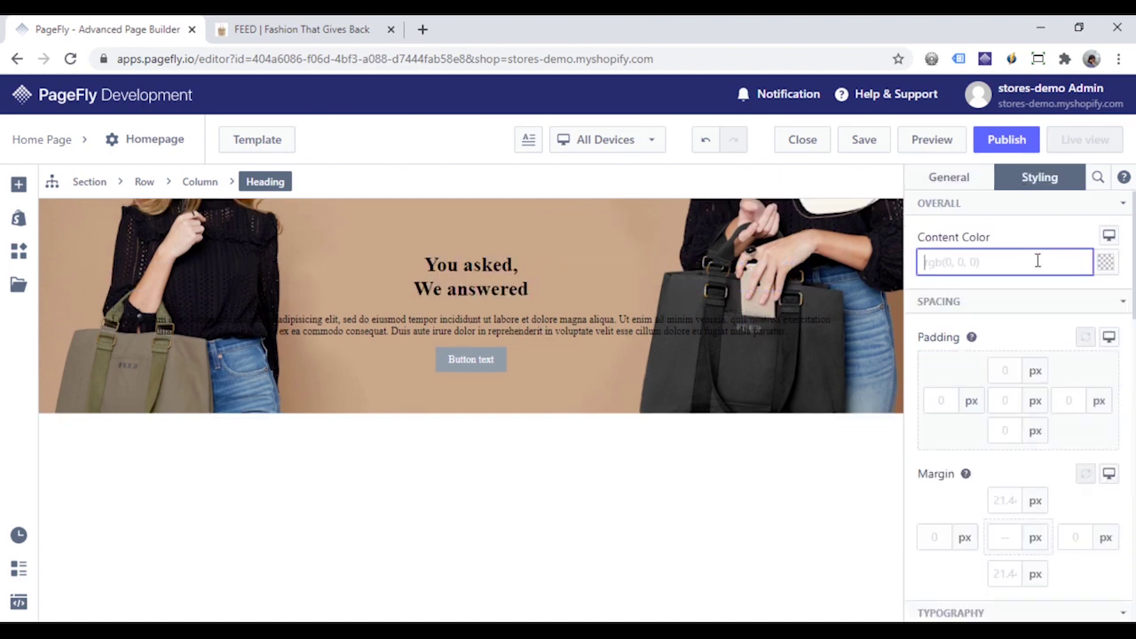
pyautogui.write('rgb(253, 236, 203)')
pyautogui.scroll(-5, 1046, 302)
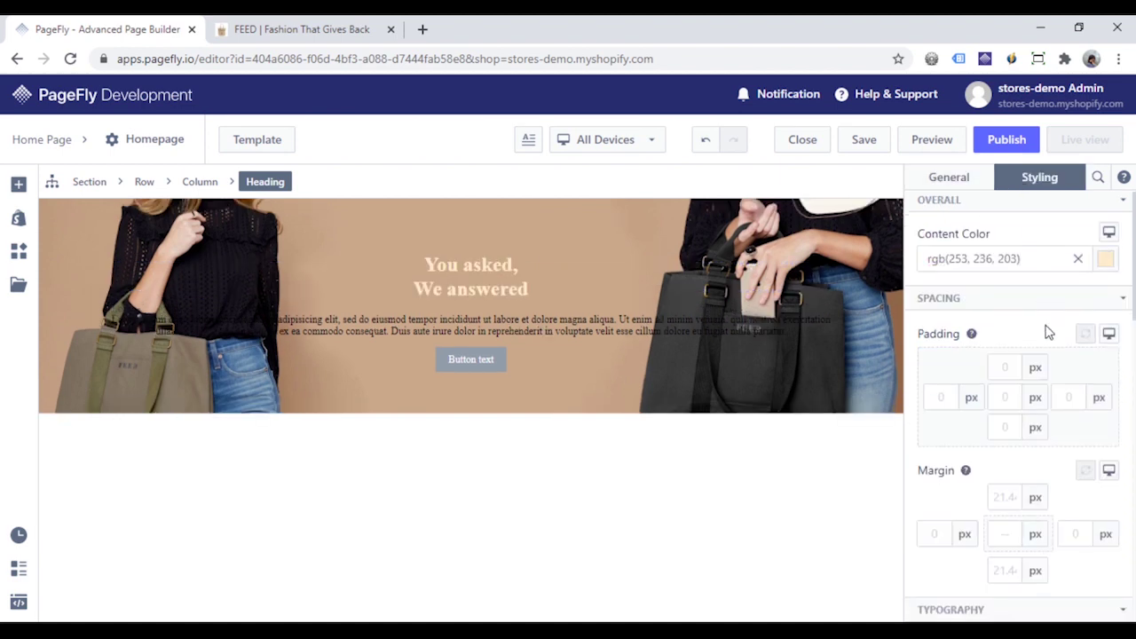
pyautogui.click(993, 255)
pyautogui.scroll(-2, 994, 310)
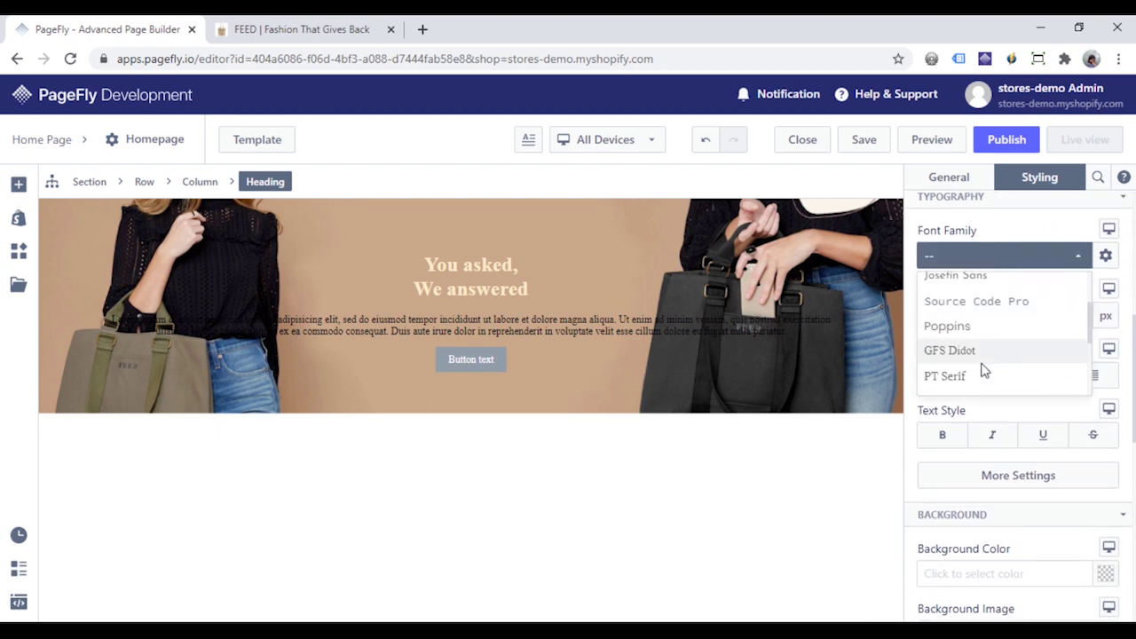
pyautogui.click(976, 375)
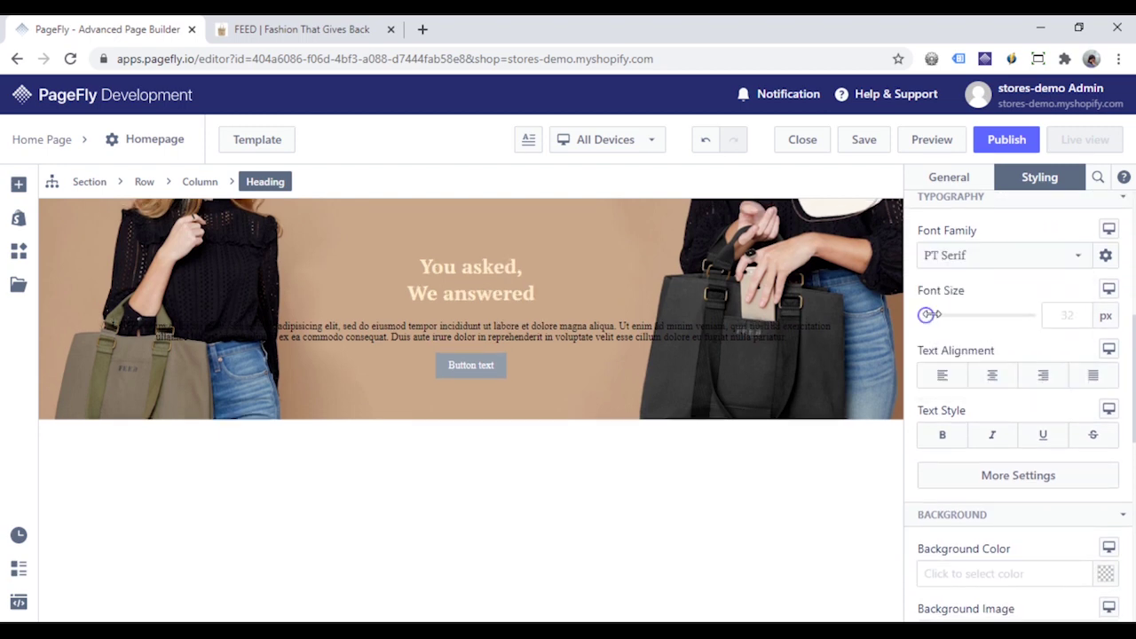
pyautogui.click(1056, 312)
pyautogui.write('88')
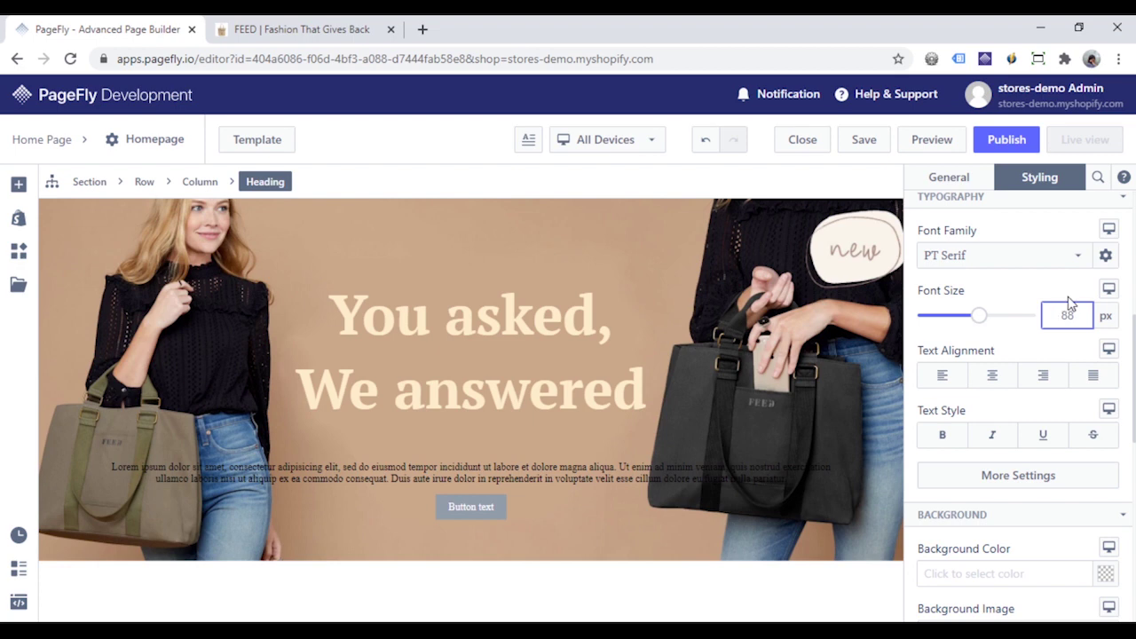
pyautogui.click(1034, 293)
pyautogui.click(575, 477)
# - Check the hero paragraph's content settings, then select the placeholder button
pyautogui.click(959, 180)
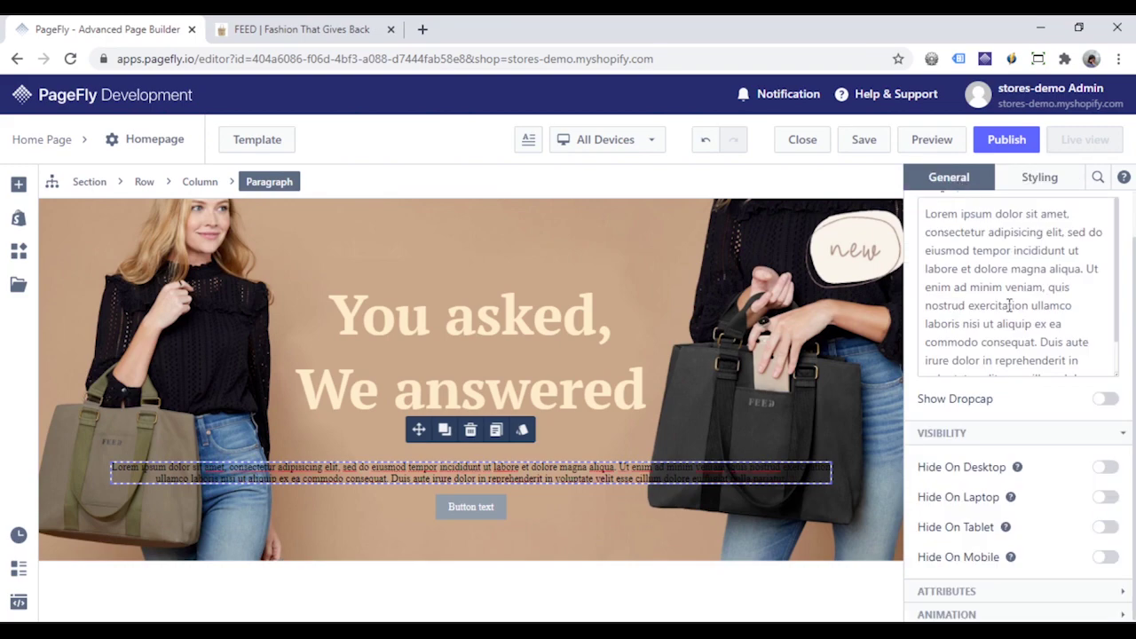
pyautogui.scroll(1, 1008, 305)
pyautogui.click(470, 507)
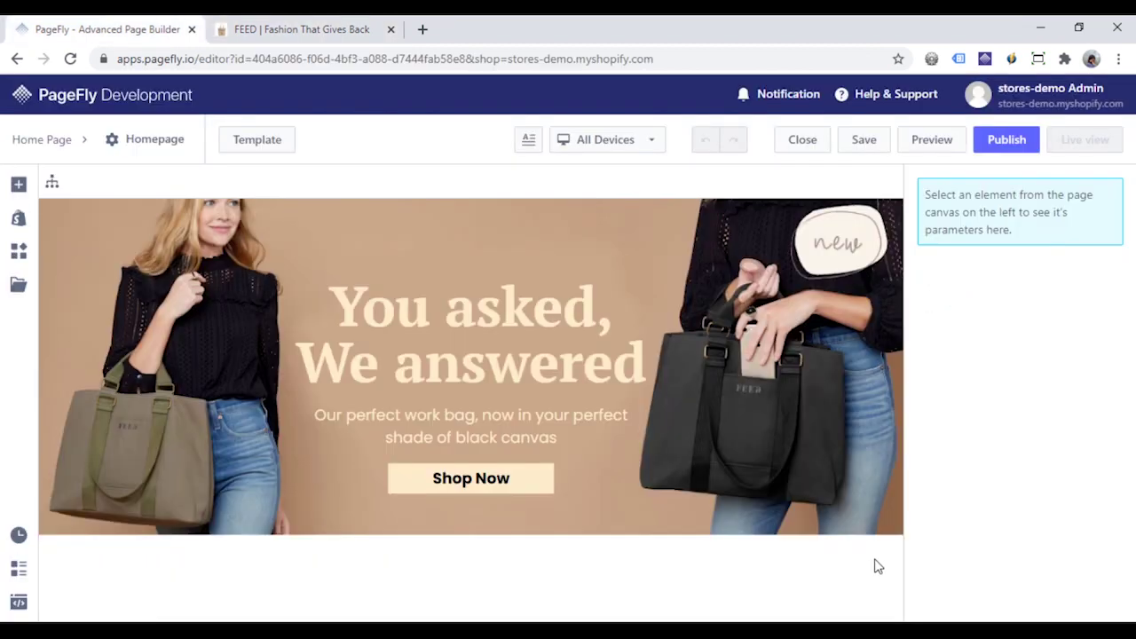
# - Add a block section below the banner with a heading reading 'New Arrivals'
pyautogui.click(18, 184)
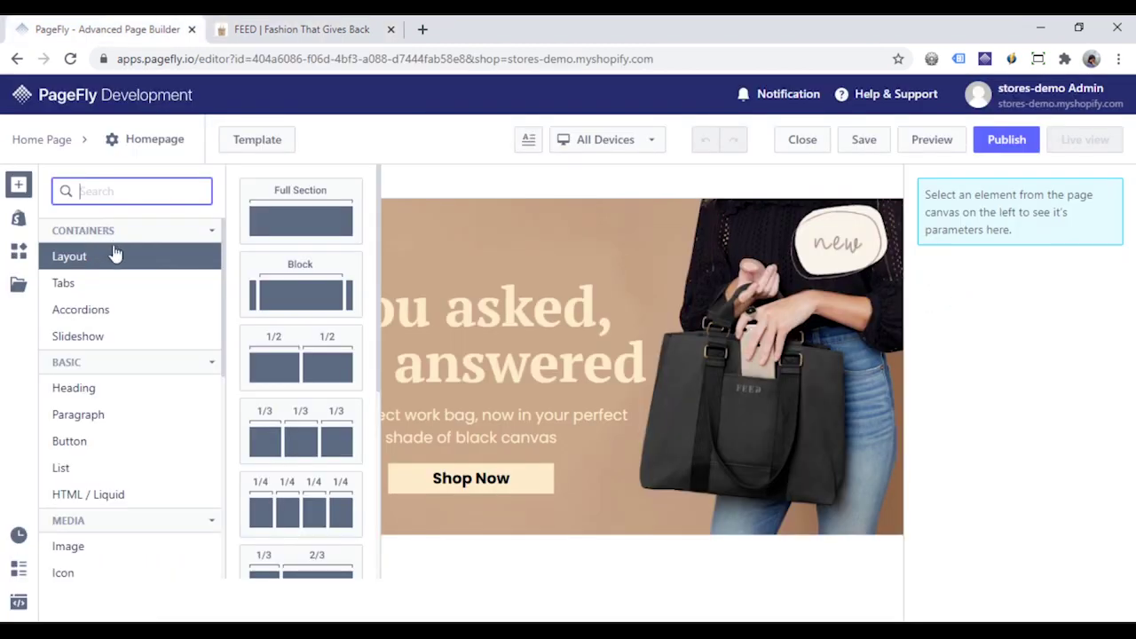
pyautogui.moveTo(314, 272); pyautogui.dragTo(452, 544)
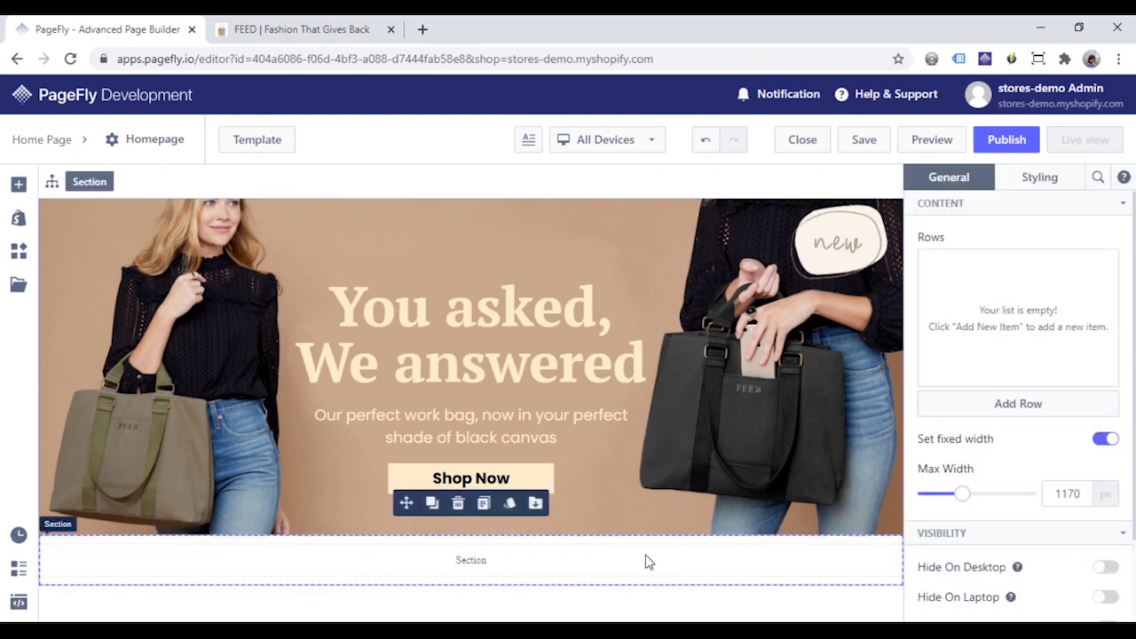
pyautogui.click(18, 183)
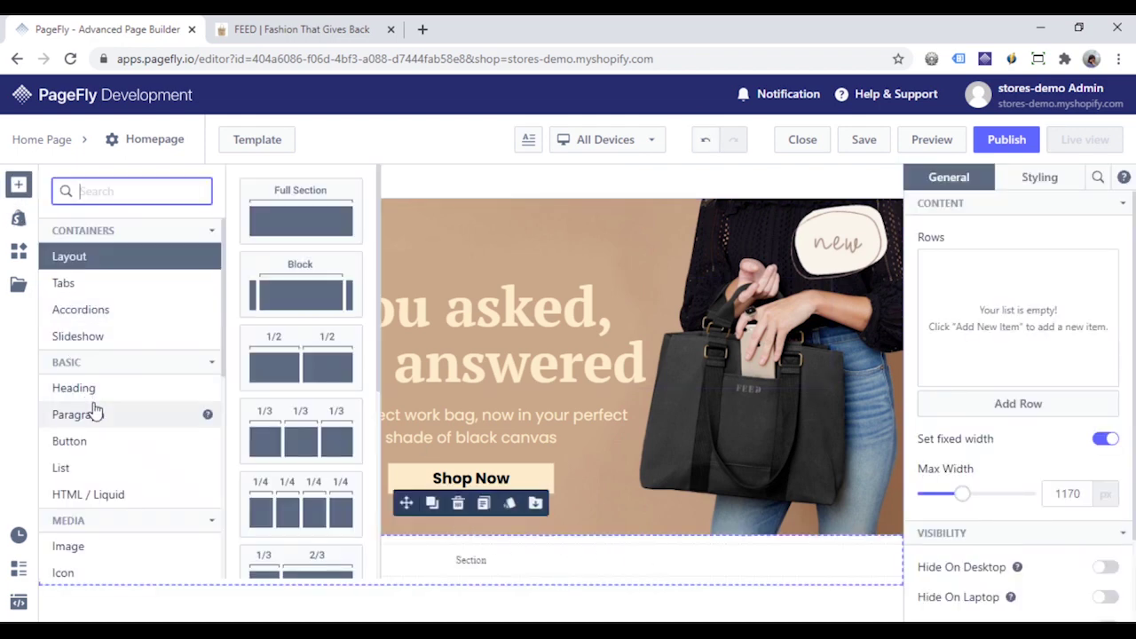
pyautogui.click(170, 387)
pyautogui.click(496, 575)
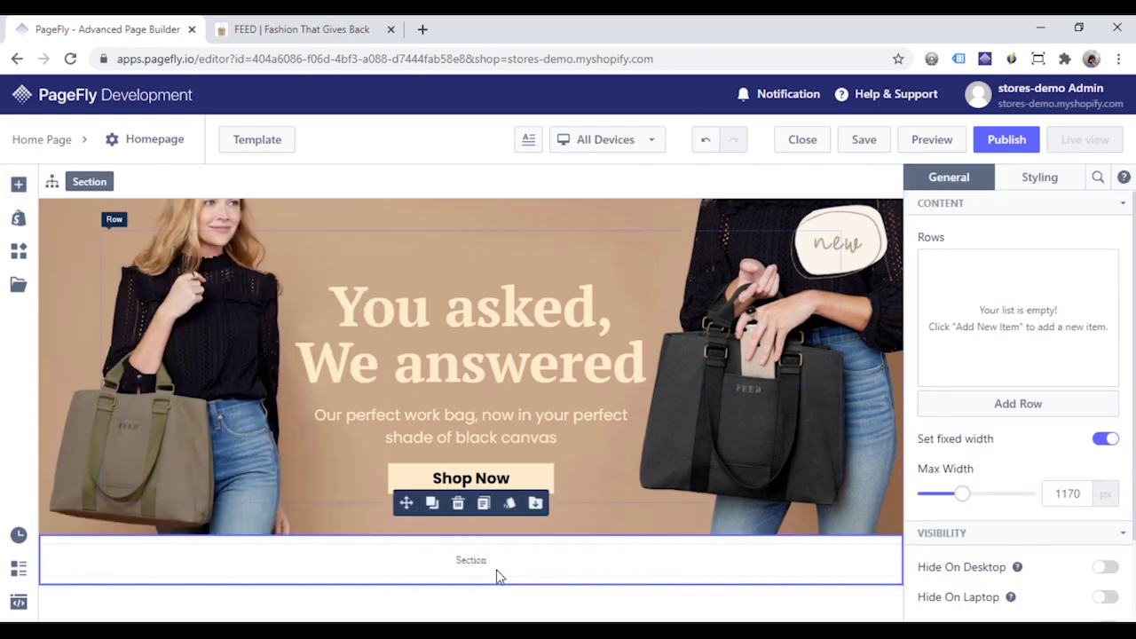
pyautogui.tripleClick(954, 263)
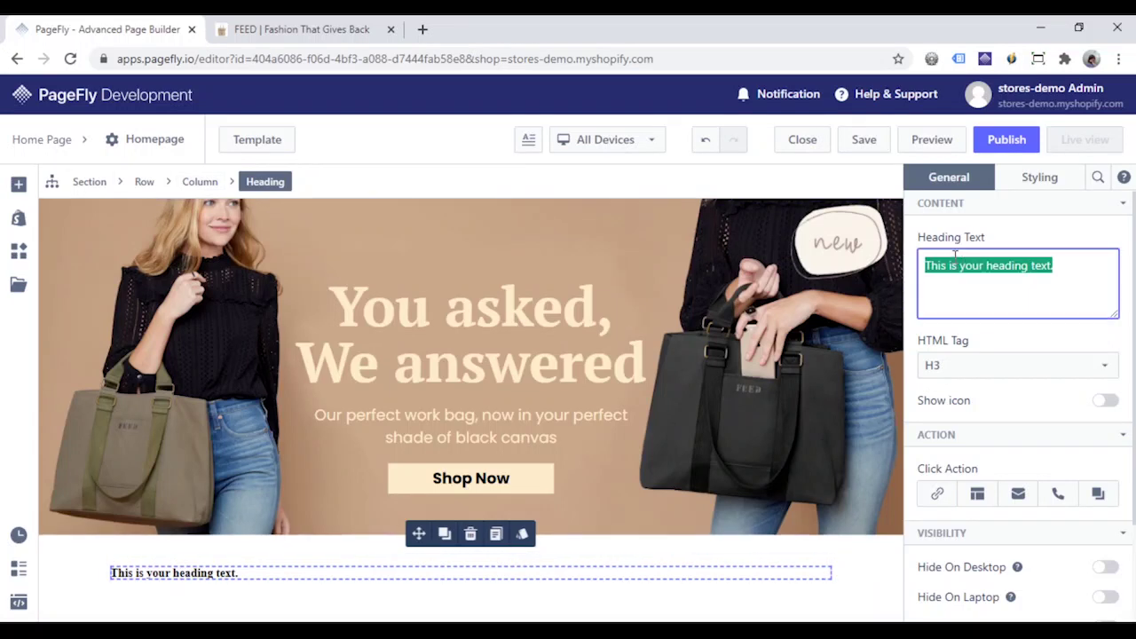
pyautogui.write('New Arrivals')
# - Center-align the New Arrivals heading
pyautogui.click(1049, 182)
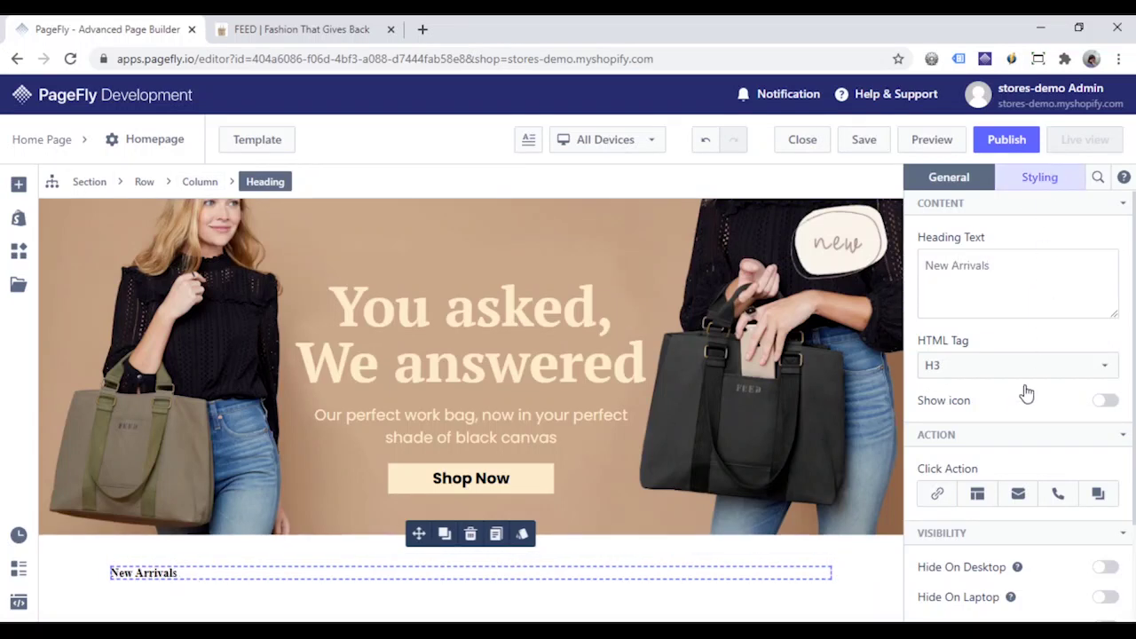
pyautogui.scroll(-3, 1024, 395)
pyautogui.scroll(-2, 1024, 407)
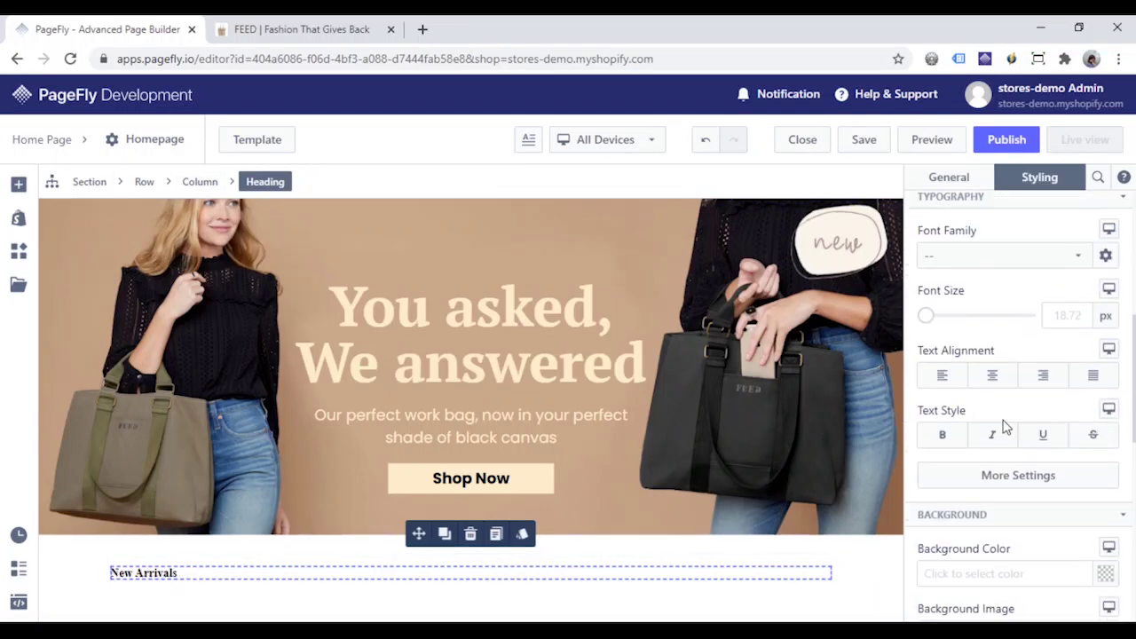
pyautogui.click(992, 376)
pyautogui.click(18, 218)
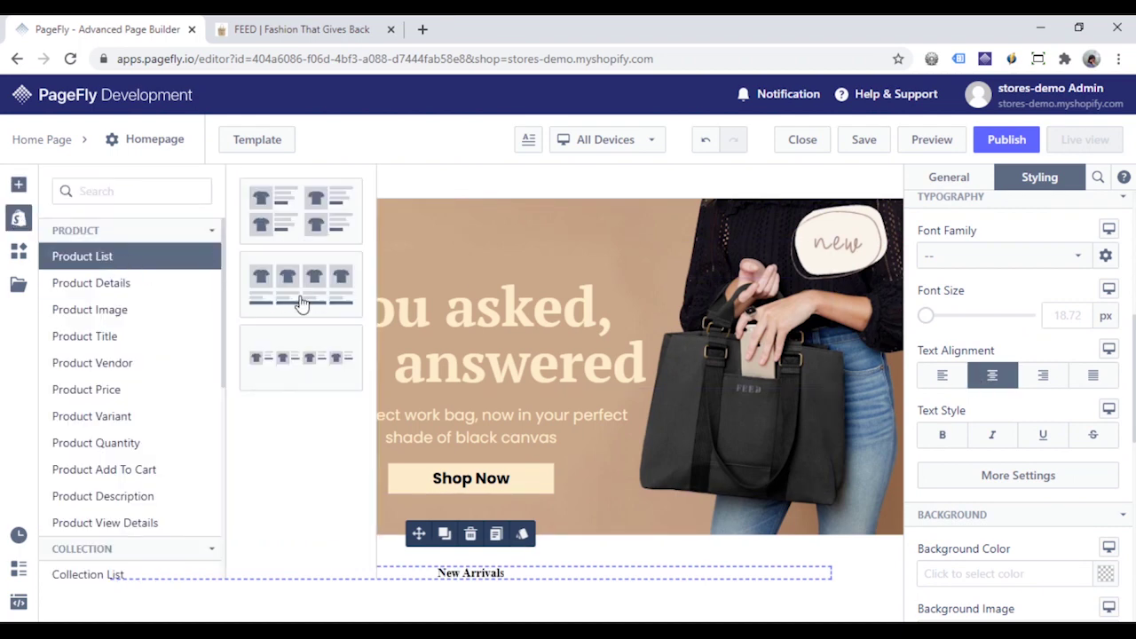
# - Add a product list under New Arrivals sourced from the New arrivals custom collection
pyautogui.moveTo(302, 305); pyautogui.dragTo(493, 586)
pyautogui.scroll(-3, 603, 568)
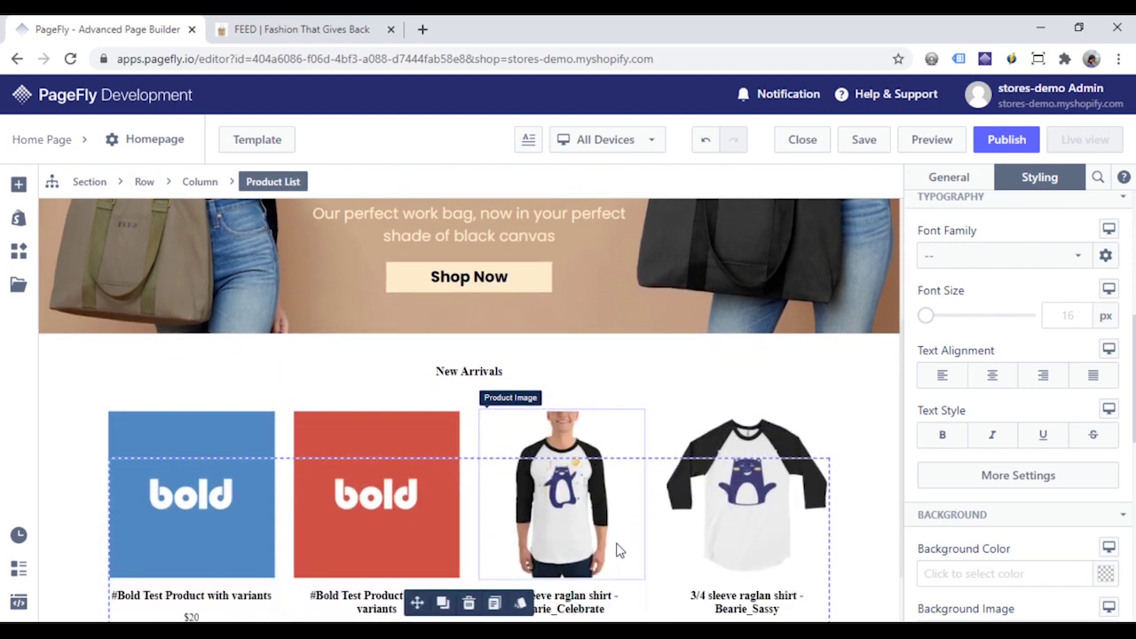
pyautogui.click(932, 182)
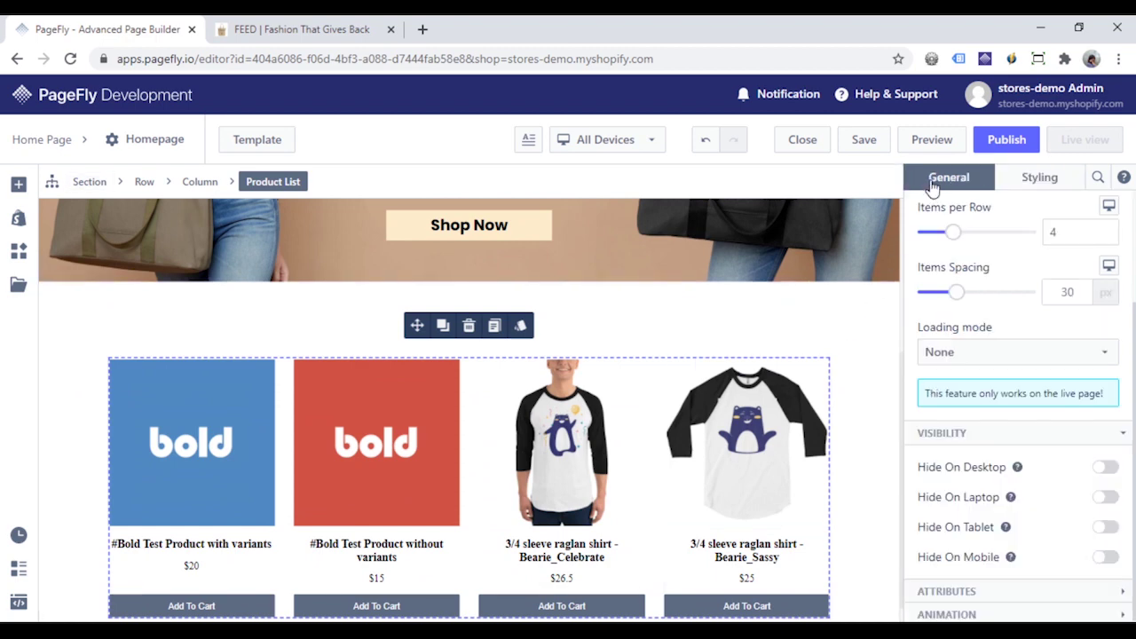
pyautogui.scroll(3, 1009, 300)
pyautogui.click(971, 266)
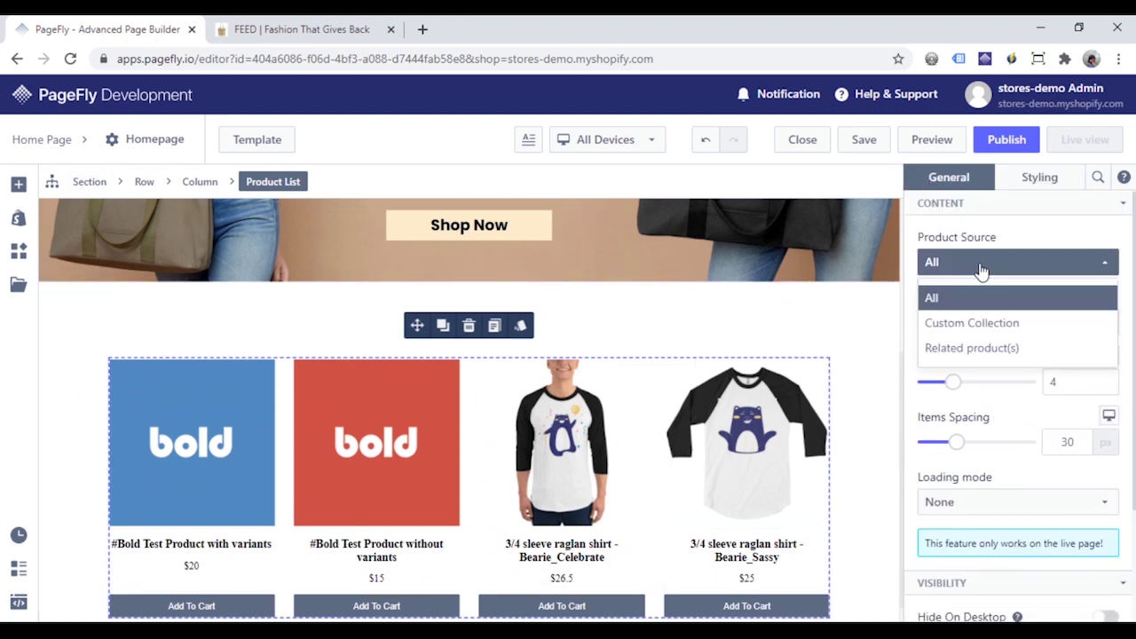
pyautogui.click(976, 324)
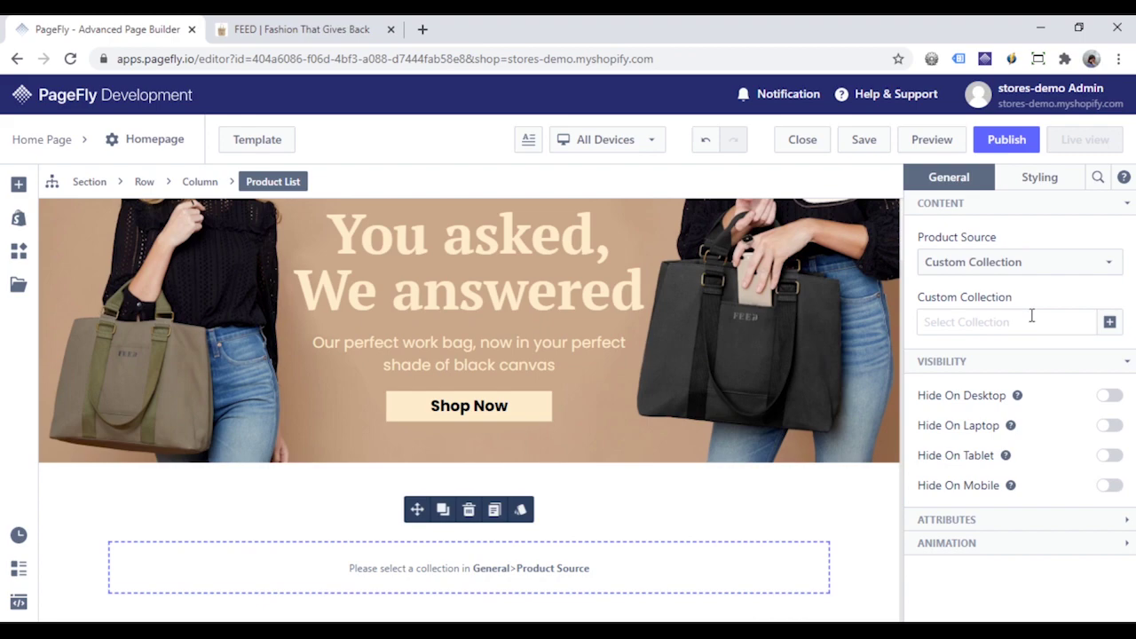
pyautogui.click(1109, 324)
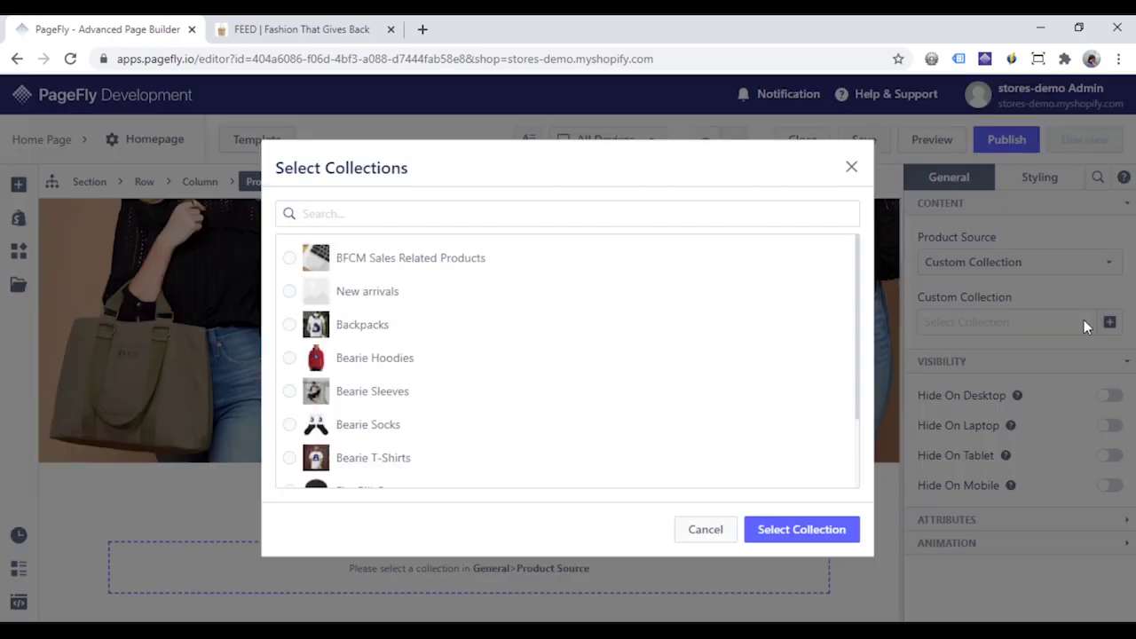
pyautogui.click(398, 293)
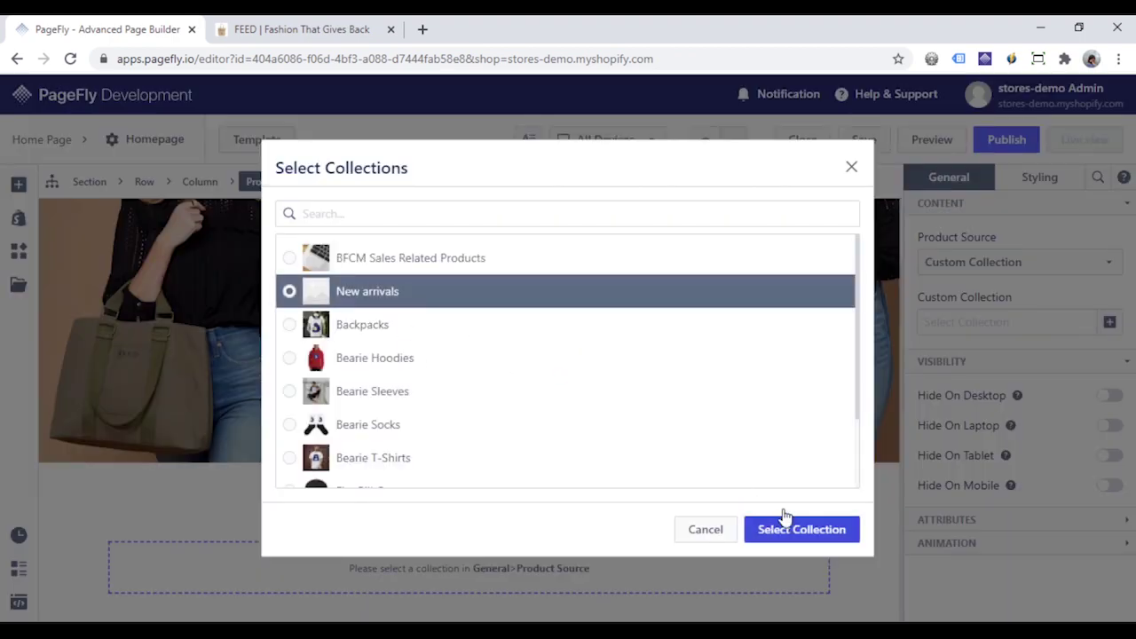
pyautogui.click(785, 523)
pyautogui.scroll(-2, 792, 419)
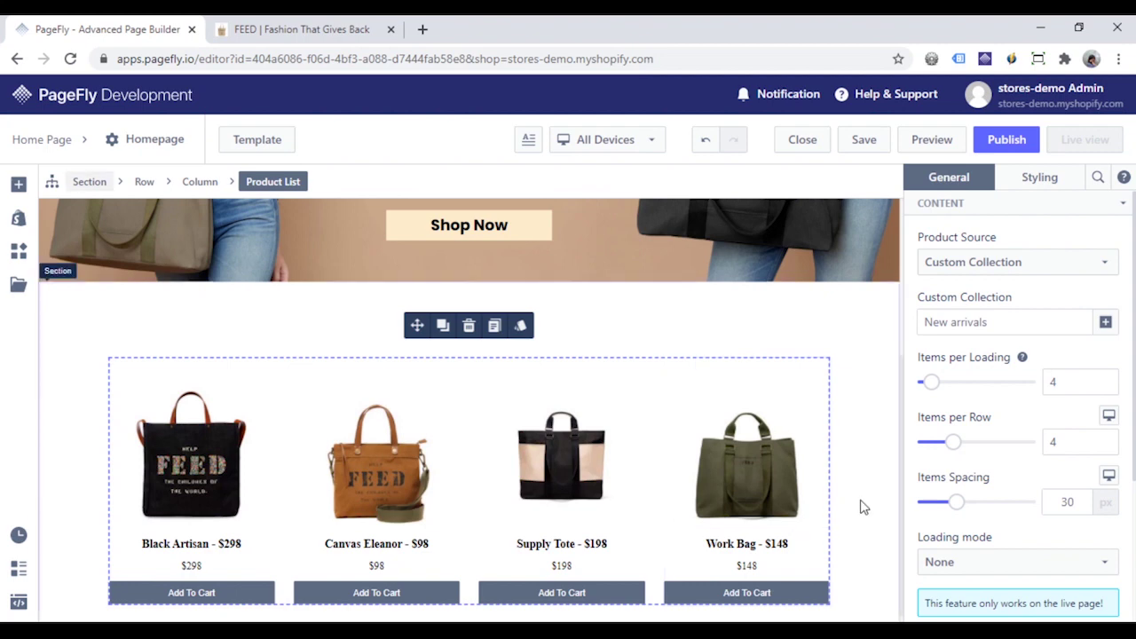
pyautogui.click(192, 563)
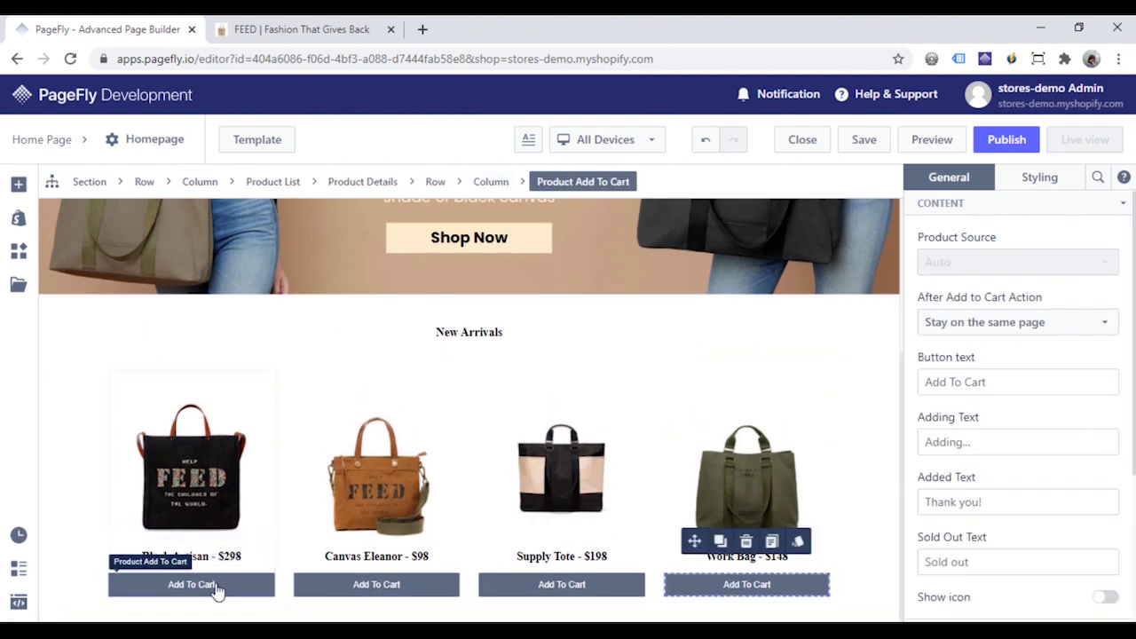
# - Delete the Add To Cart buttons and add a Product Description beneath each product title
pyautogui.click(208, 586)
pyautogui.click(190, 541)
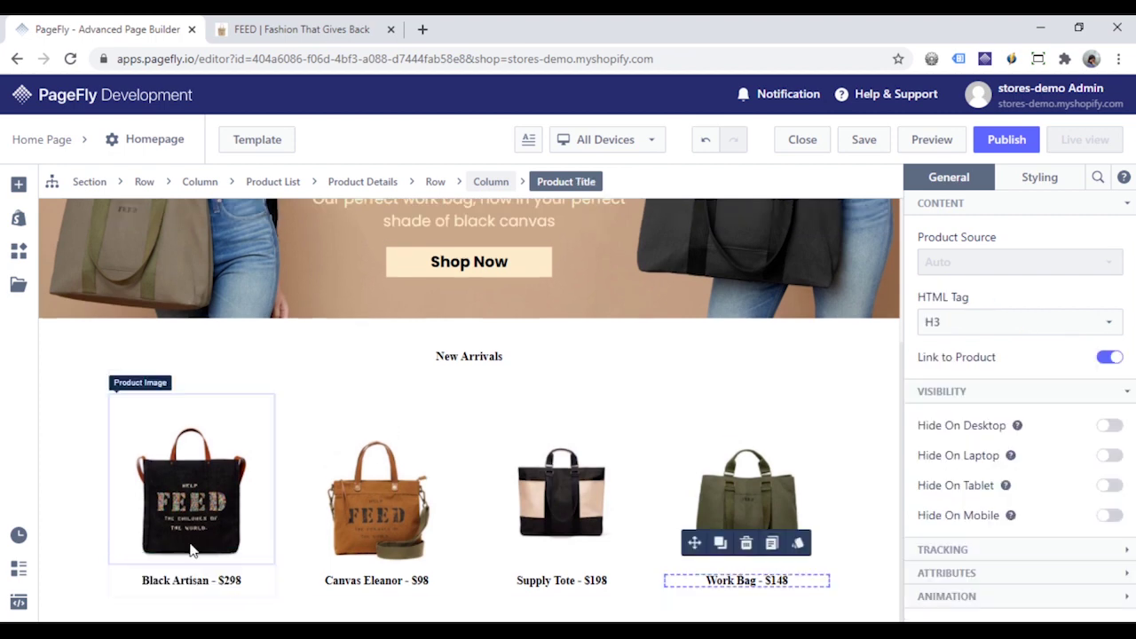
pyautogui.click(19, 217)
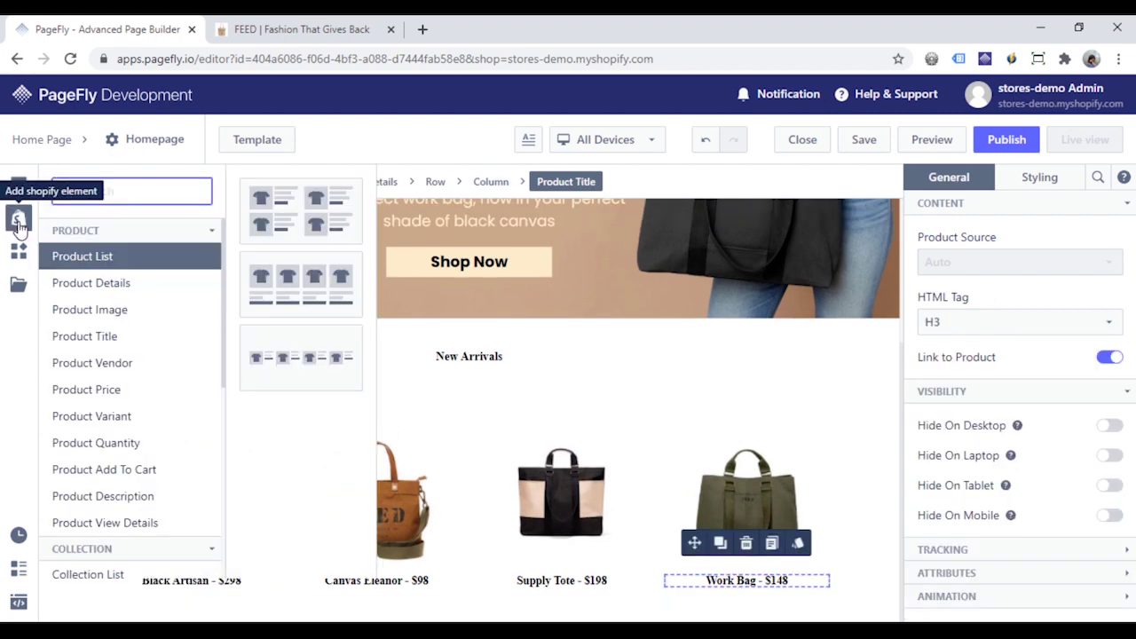
pyautogui.click(120, 503)
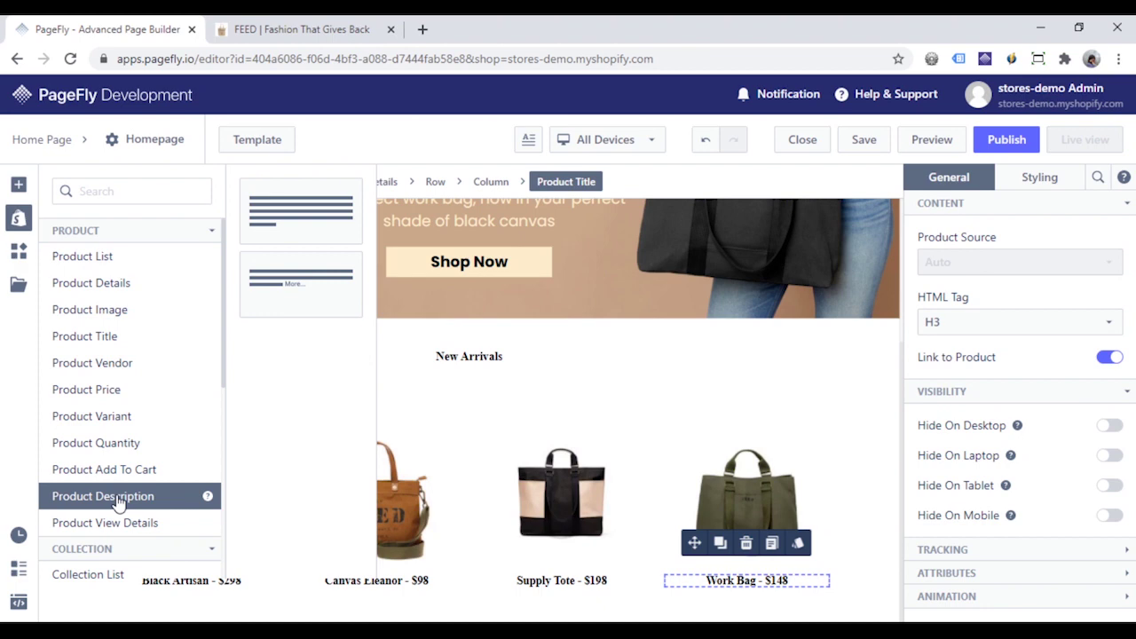
pyautogui.moveTo(296, 242); pyautogui.dragTo(211, 595)
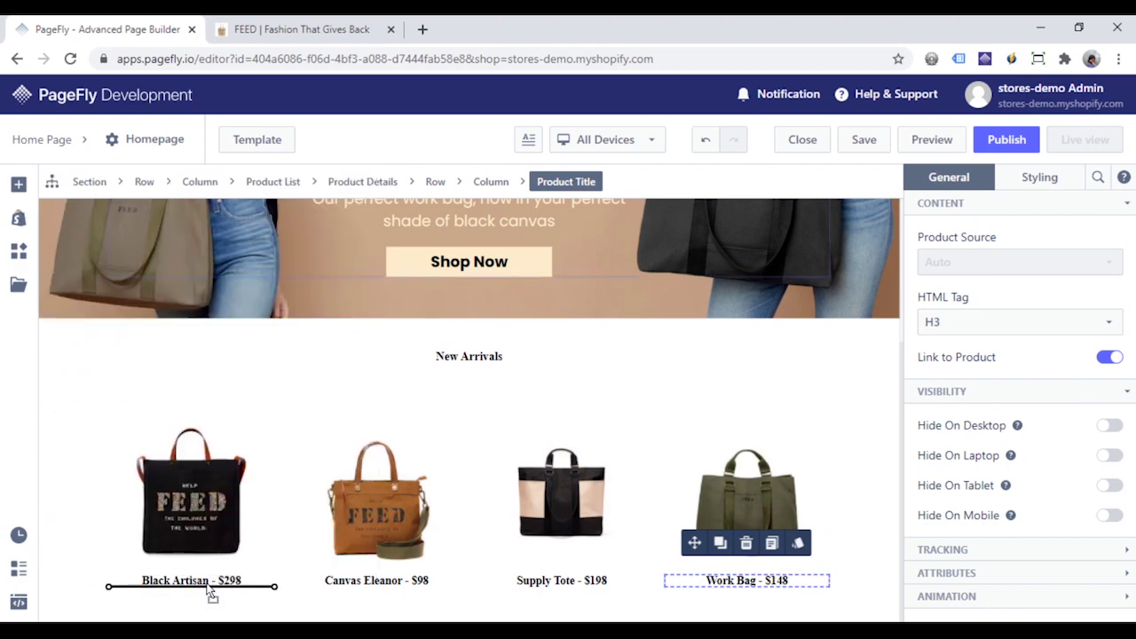
pyautogui.moveTo(299, 510); pyautogui.dragTo(302, 510)
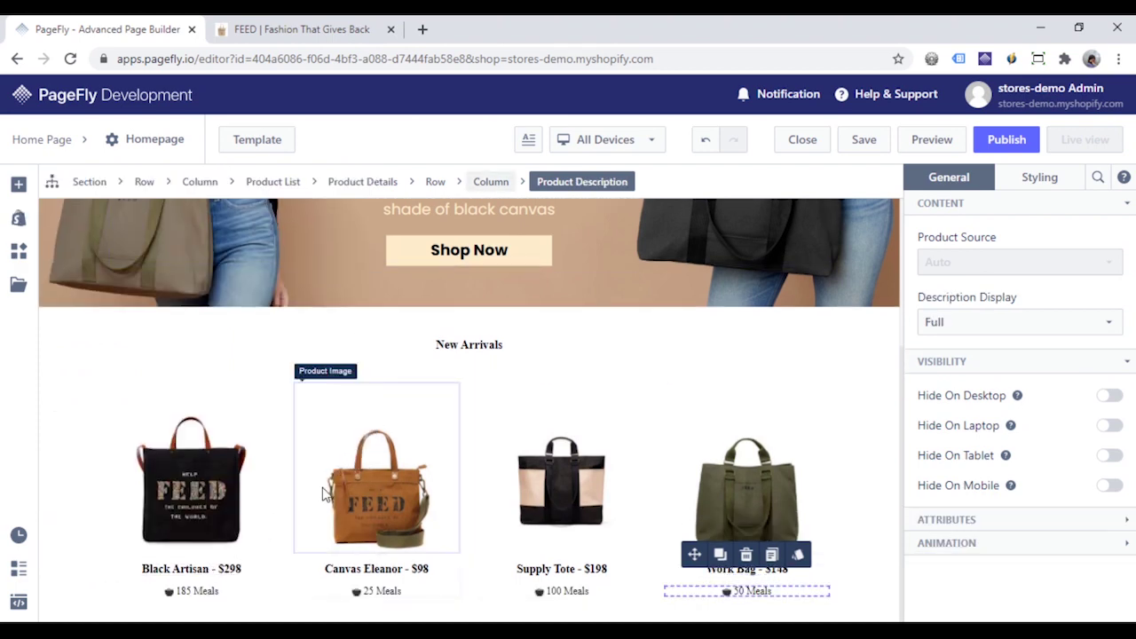
pyautogui.click(188, 490)
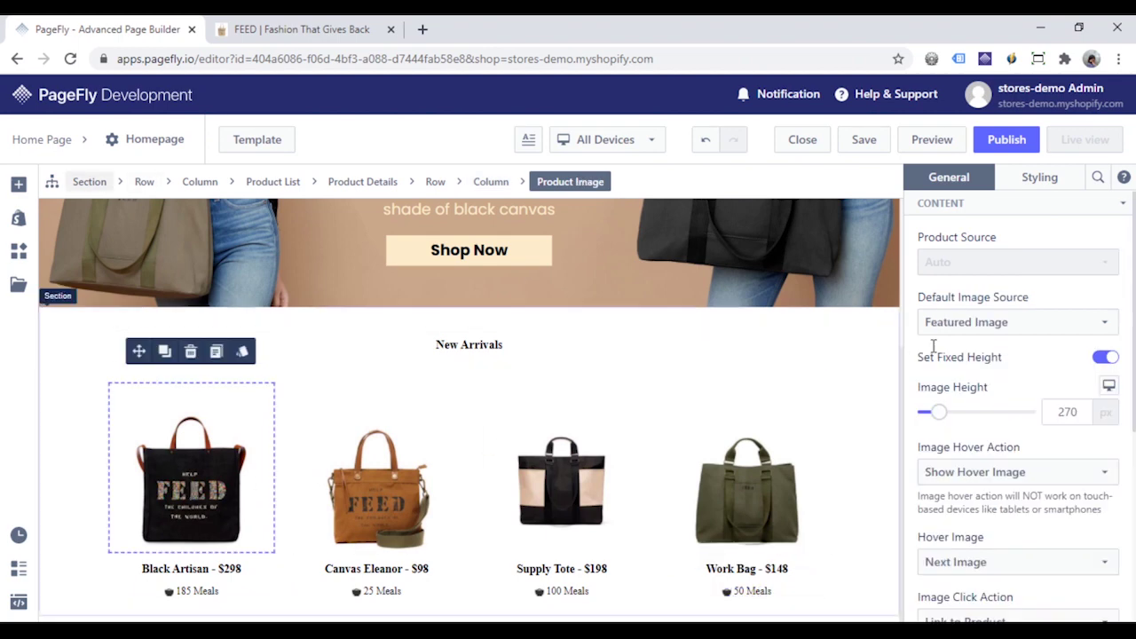
# - Set product images to Show Hover Image using the Next Image
pyautogui.scroll(-2, 975, 403)
pyautogui.click(986, 395)
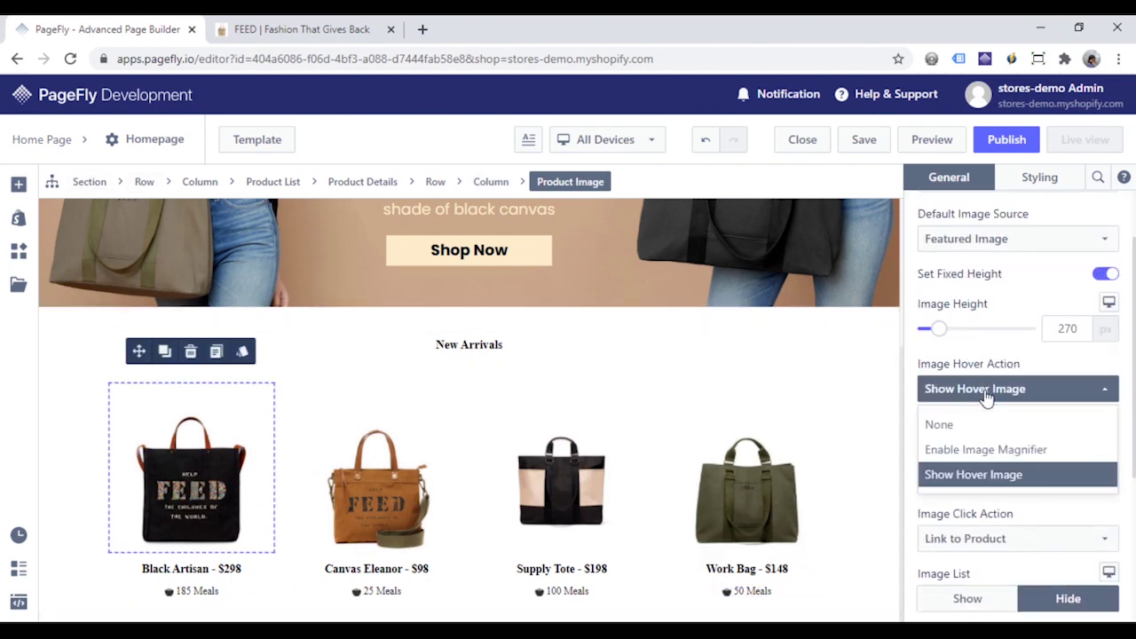
pyautogui.click(985, 479)
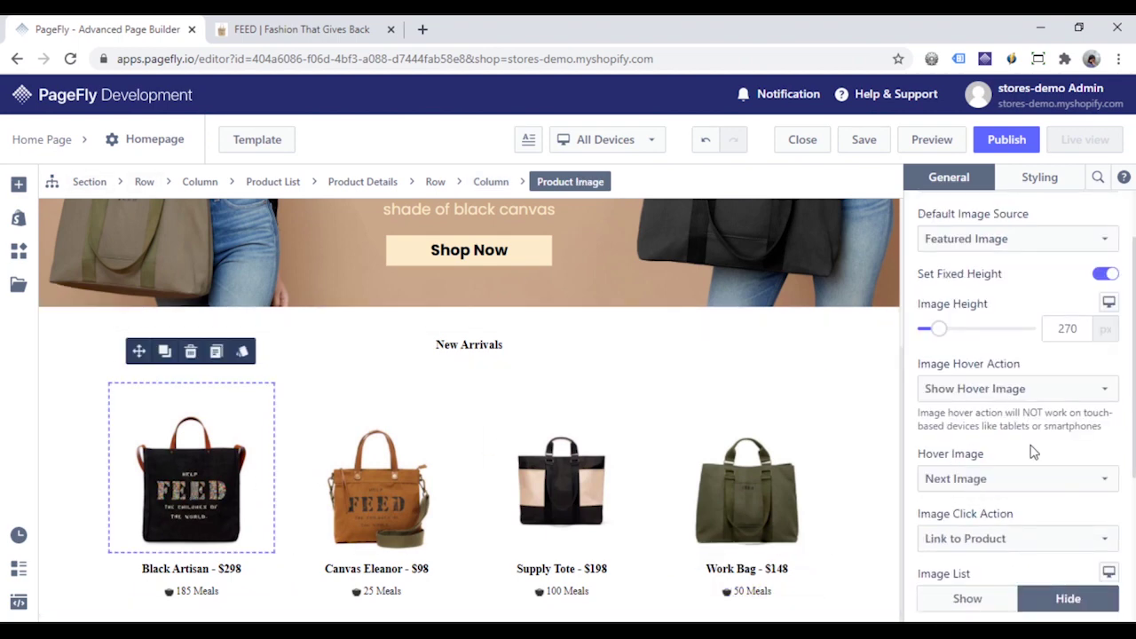
pyautogui.click(1032, 483)
pyautogui.click(985, 516)
# - Turn on product image badges positioned Top Right and select the badge text
pyautogui.scroll(-3, 1054, 507)
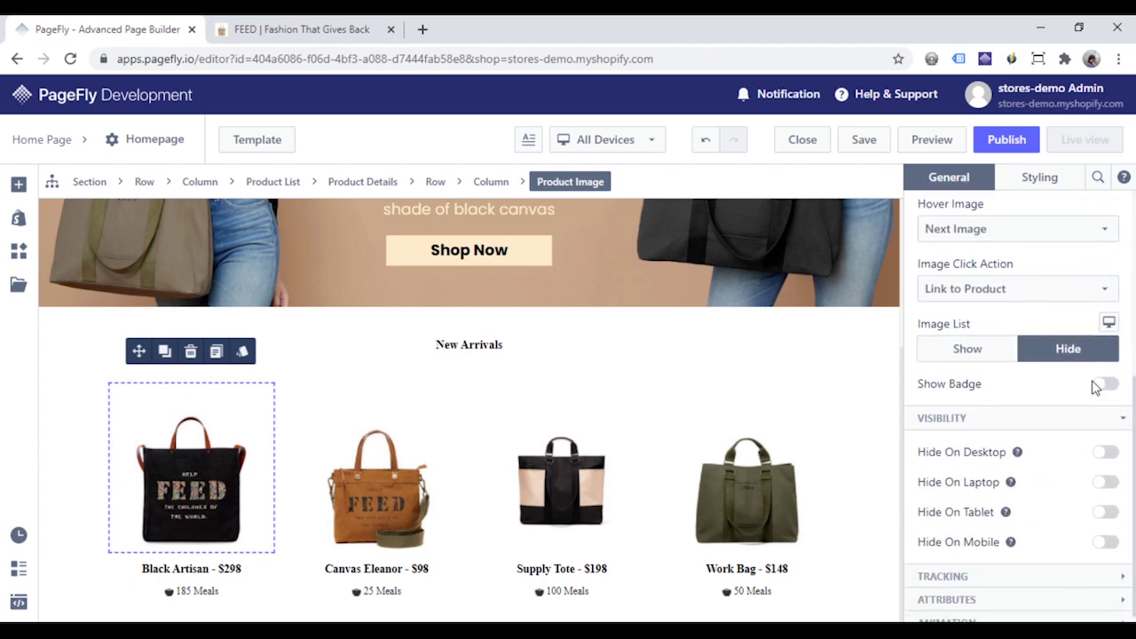
pyautogui.click(1107, 386)
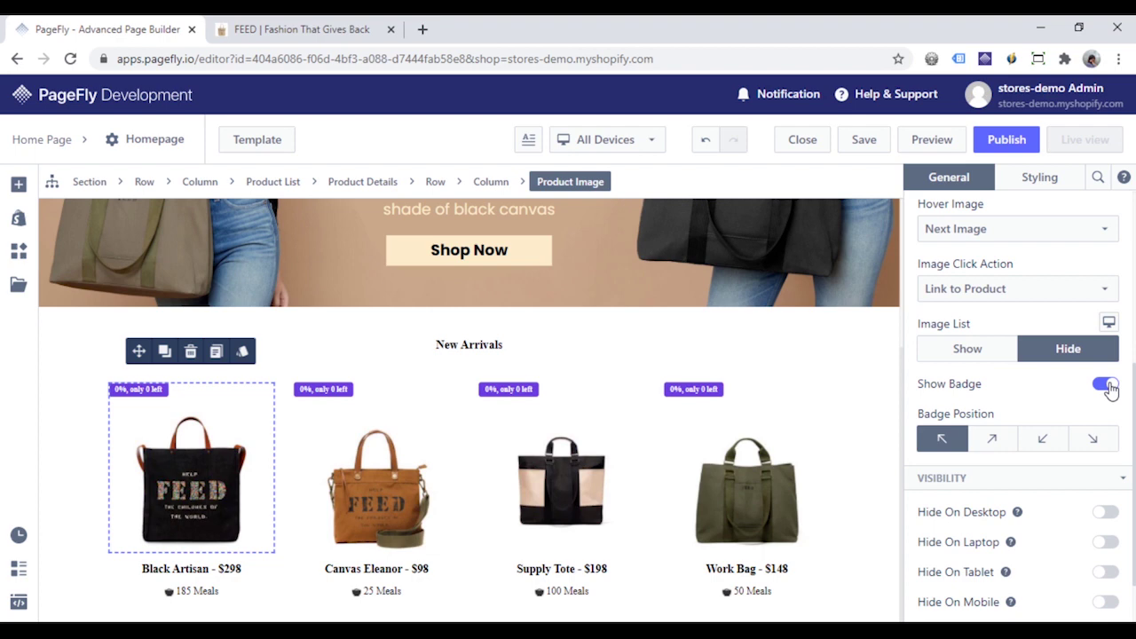
pyautogui.click(994, 441)
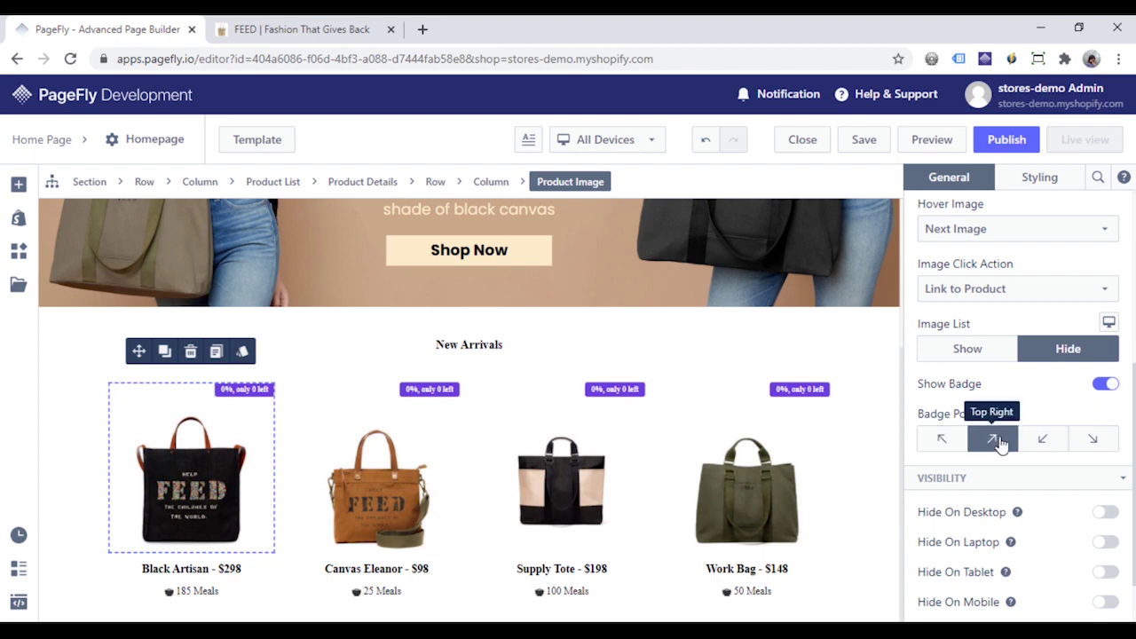
pyautogui.click(801, 389)
pyautogui.click(996, 265)
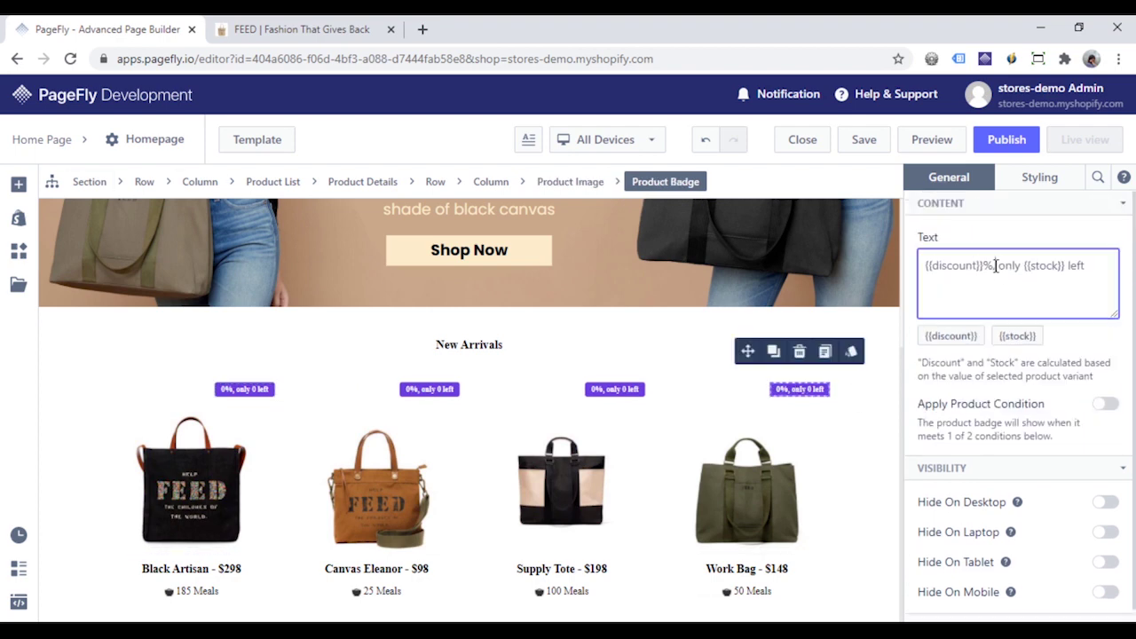
# - Change the badge text to Sale and set its padding to 20
pyautogui.hotkey('ctrl', 'a')
pyautogui.write('Sale')
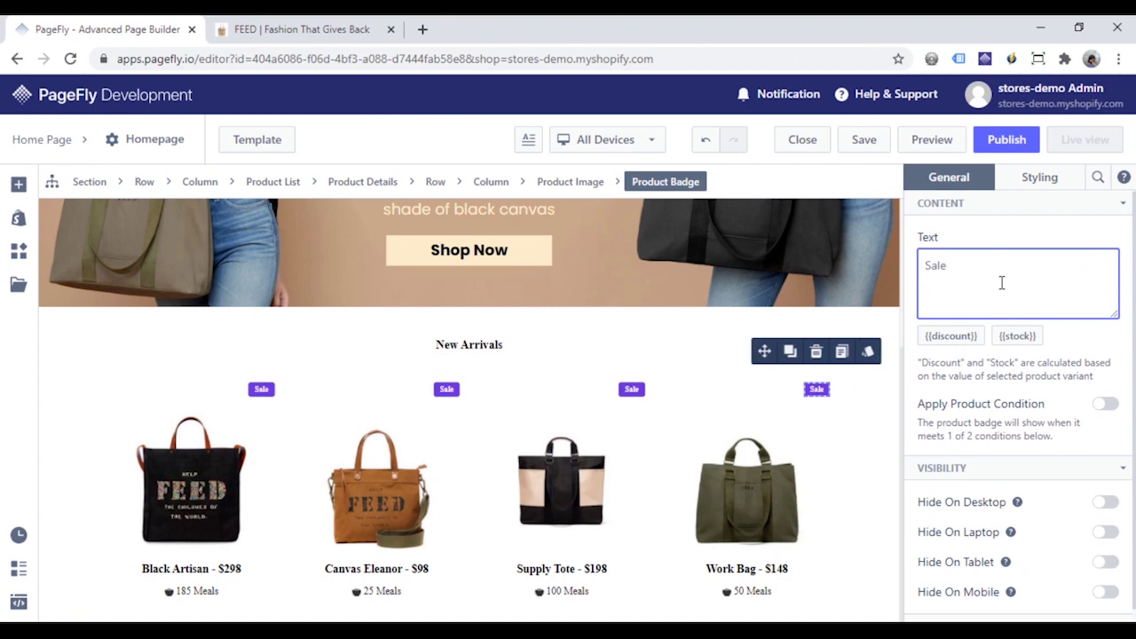
pyautogui.click(1039, 178)
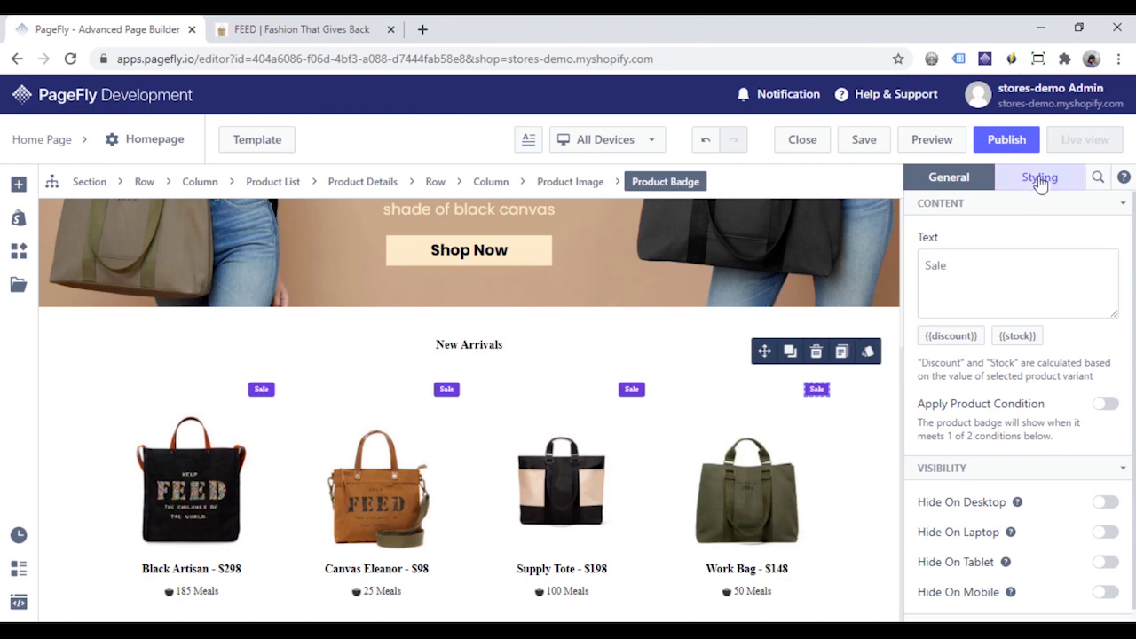
pyautogui.scroll(-5, 1029, 413)
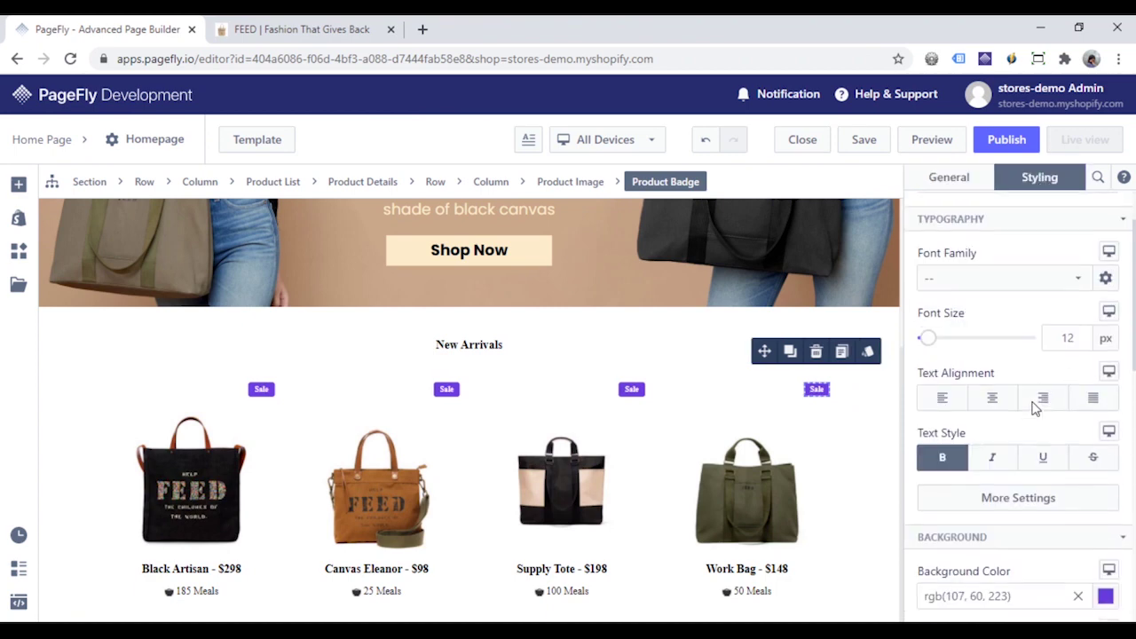
pyautogui.scroll(-2, 1032, 408)
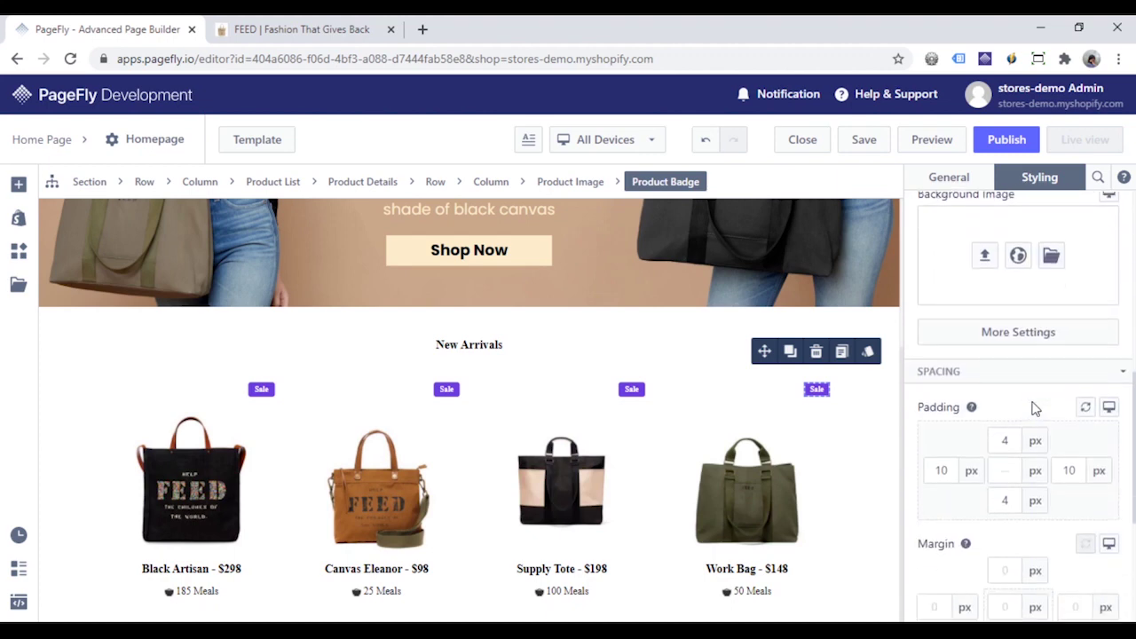
pyautogui.click(1006, 408)
pyautogui.write('20')
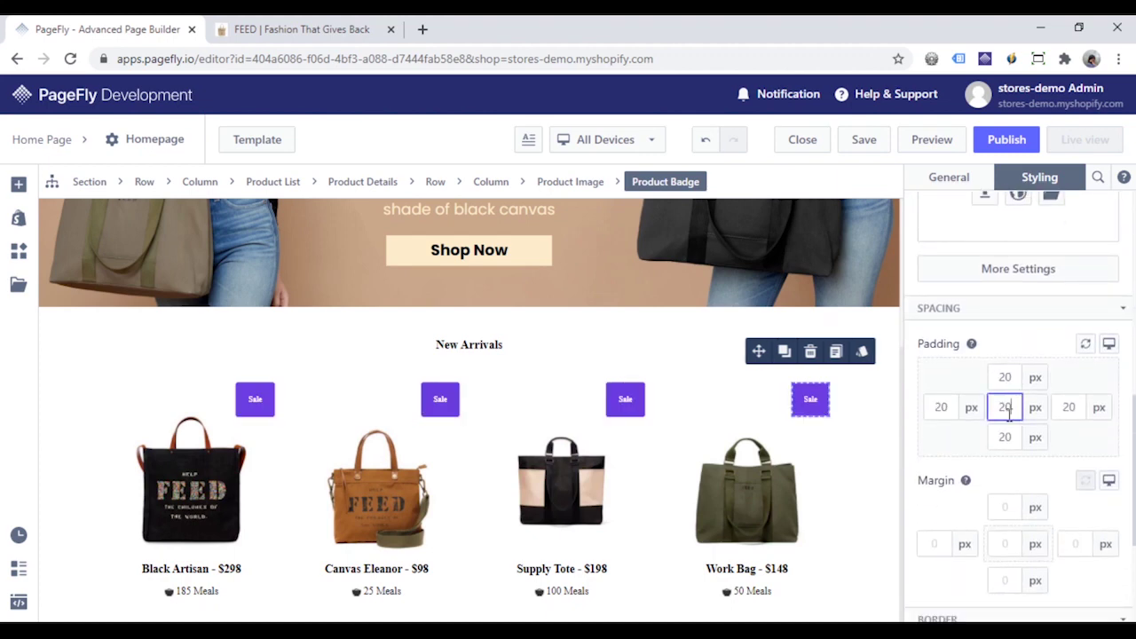
# - Give the badge a solid border with a border radius of 100 to make it round
pyautogui.scroll(-4, 1006, 466)
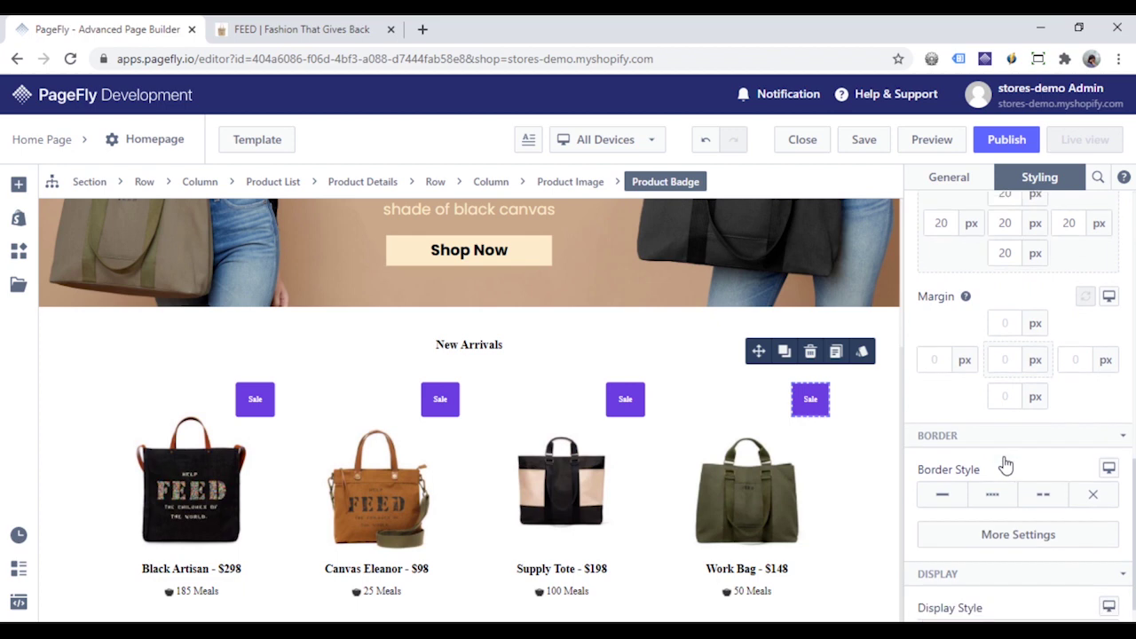
pyautogui.click(930, 461)
pyautogui.click(1015, 559)
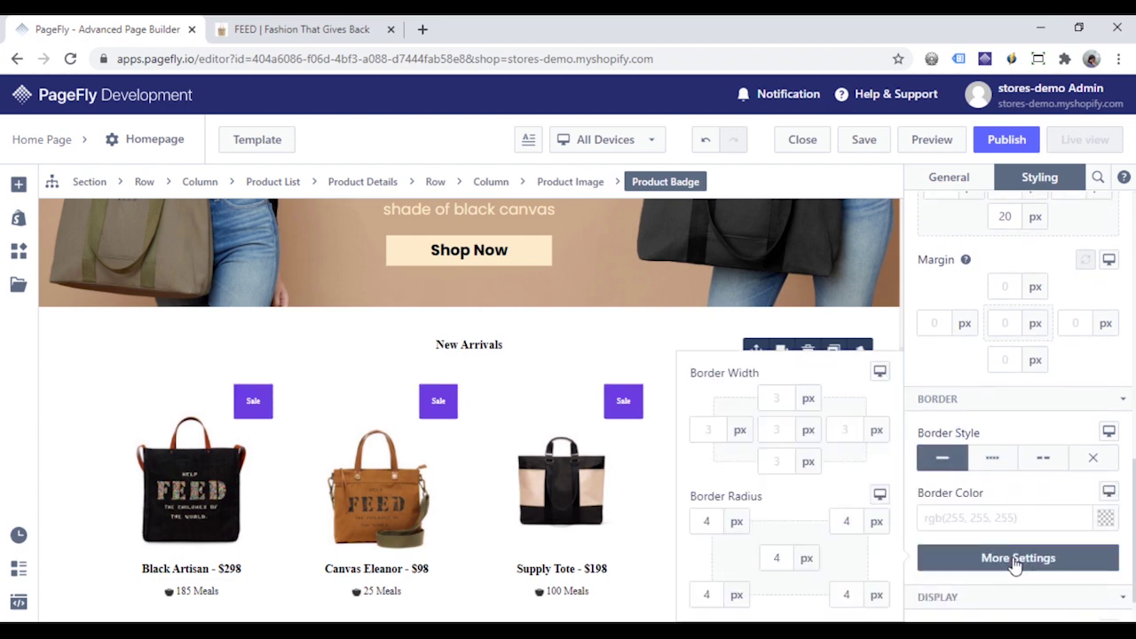
pyautogui.doubleClick(778, 558)
pyautogui.write('100')
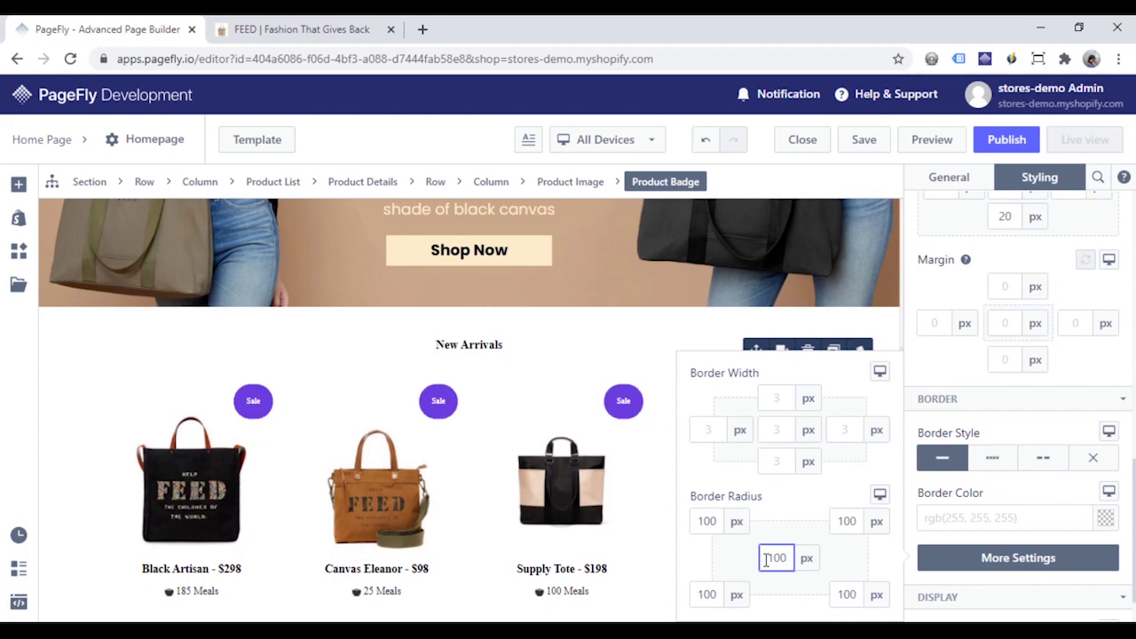
pyautogui.click(1007, 427)
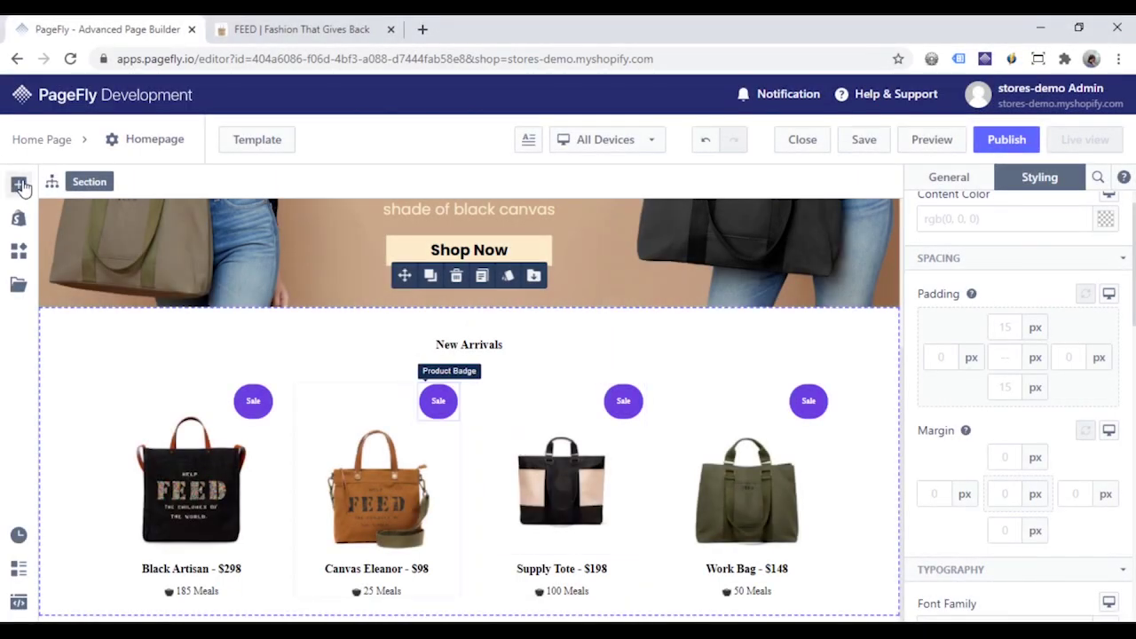
# - Place a two-column row below the product grid
pyautogui.click(20, 185)
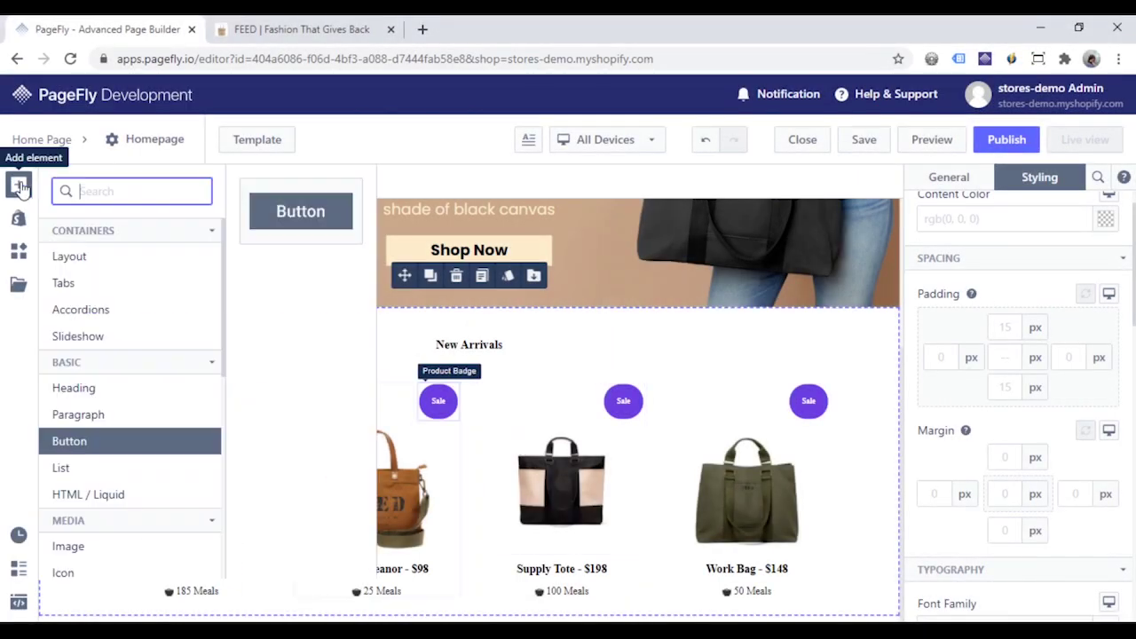
pyautogui.click(94, 259)
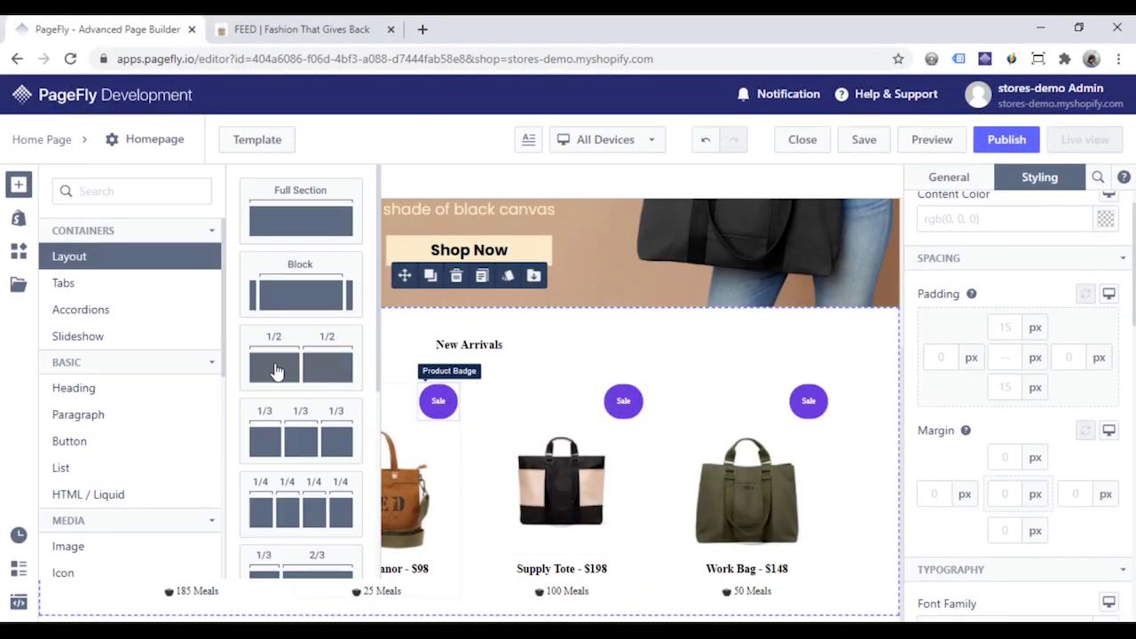
pyautogui.moveTo(276, 371); pyautogui.dragTo(470, 615)
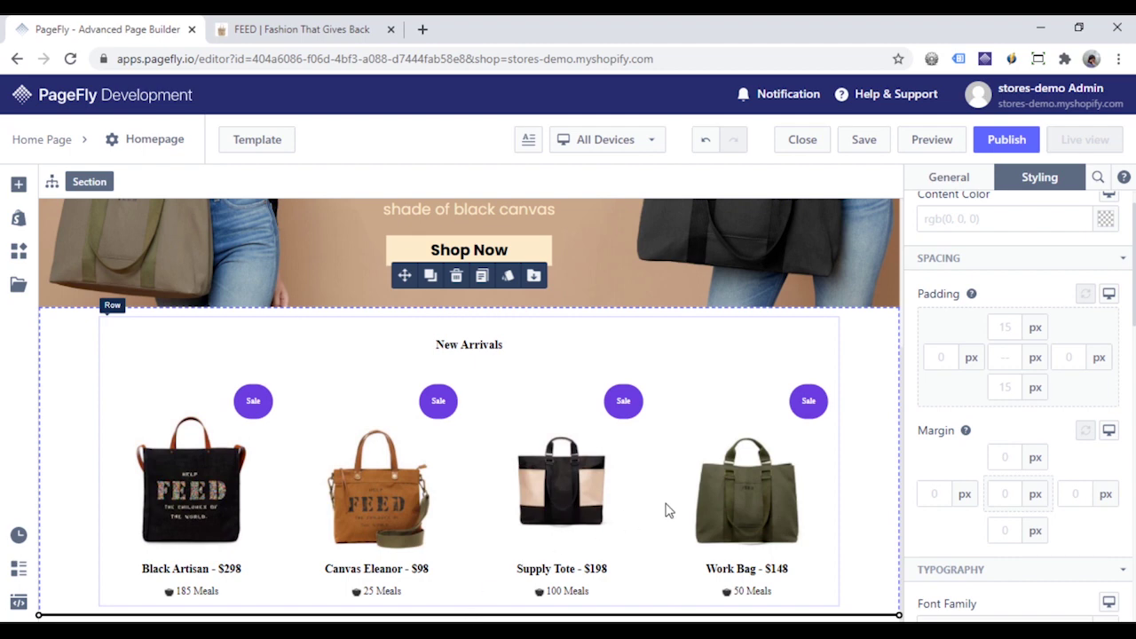
pyautogui.moveTo(668, 511); pyautogui.dragTo(665, 504)
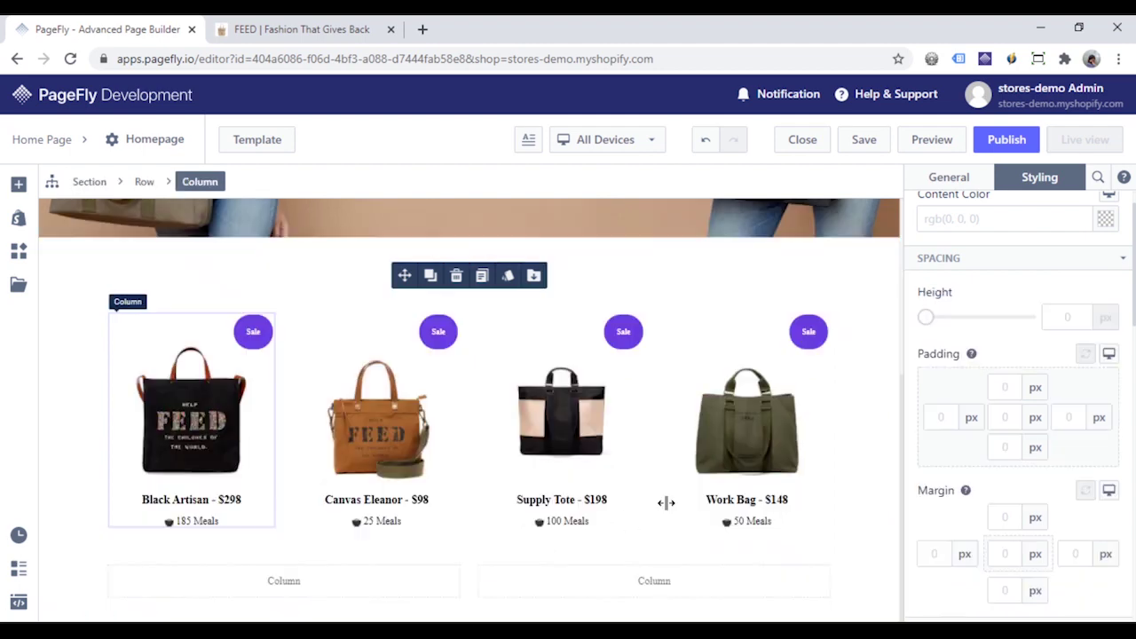
# - Add an image to the left column showing the 'banner - Edited' photo
pyautogui.click(19, 185)
pyautogui.click(105, 545)
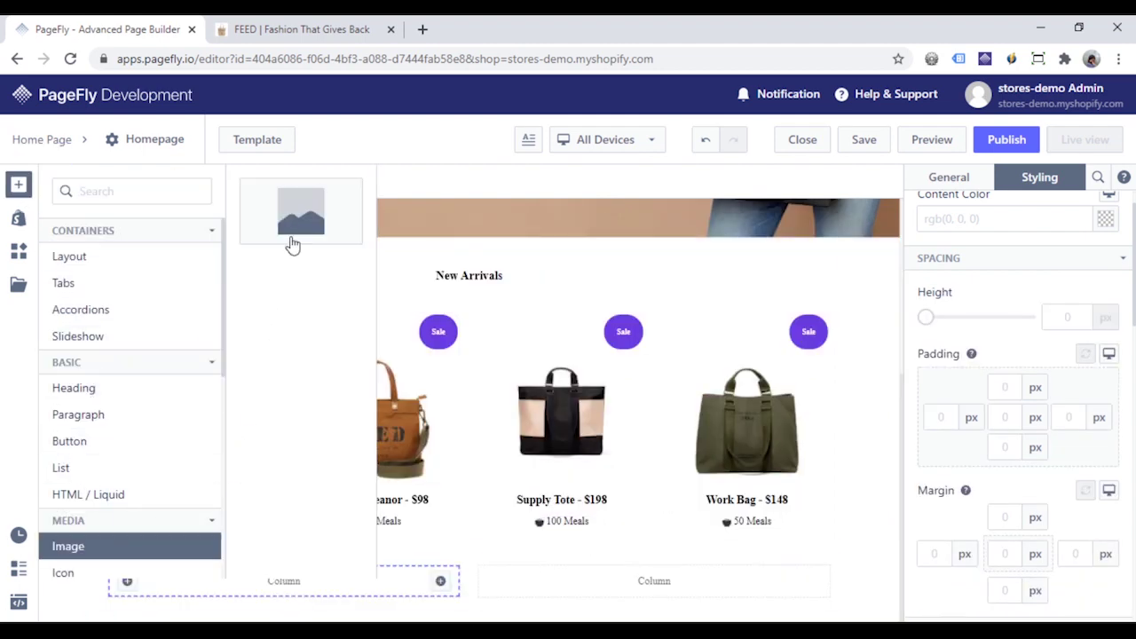
pyautogui.moveTo(418, 506); pyautogui.dragTo(294, 584)
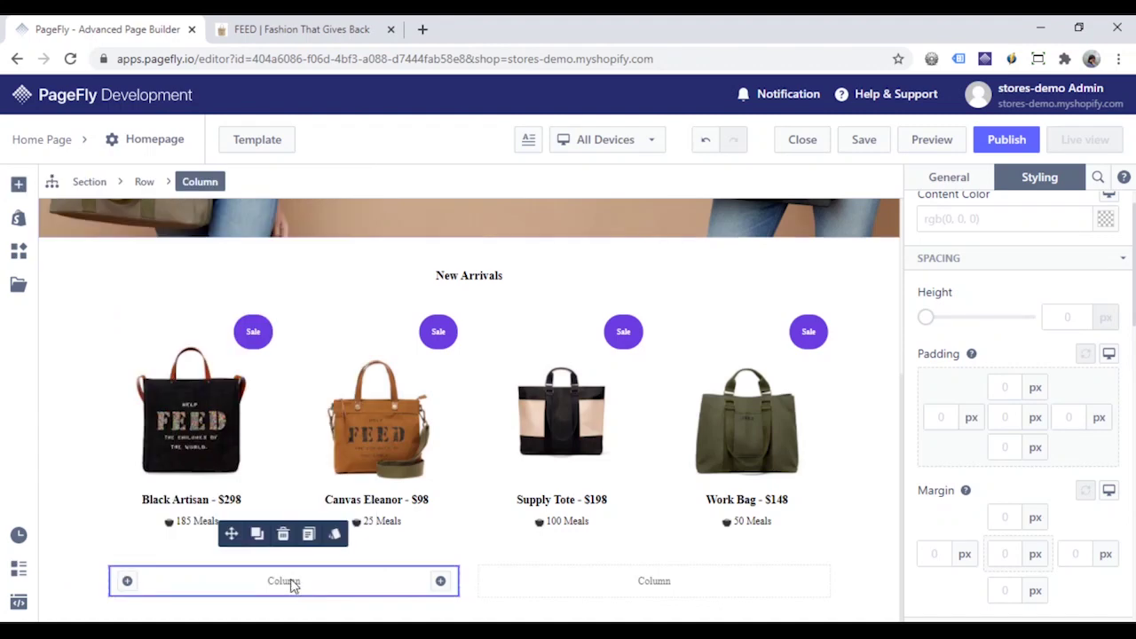
pyautogui.click(965, 178)
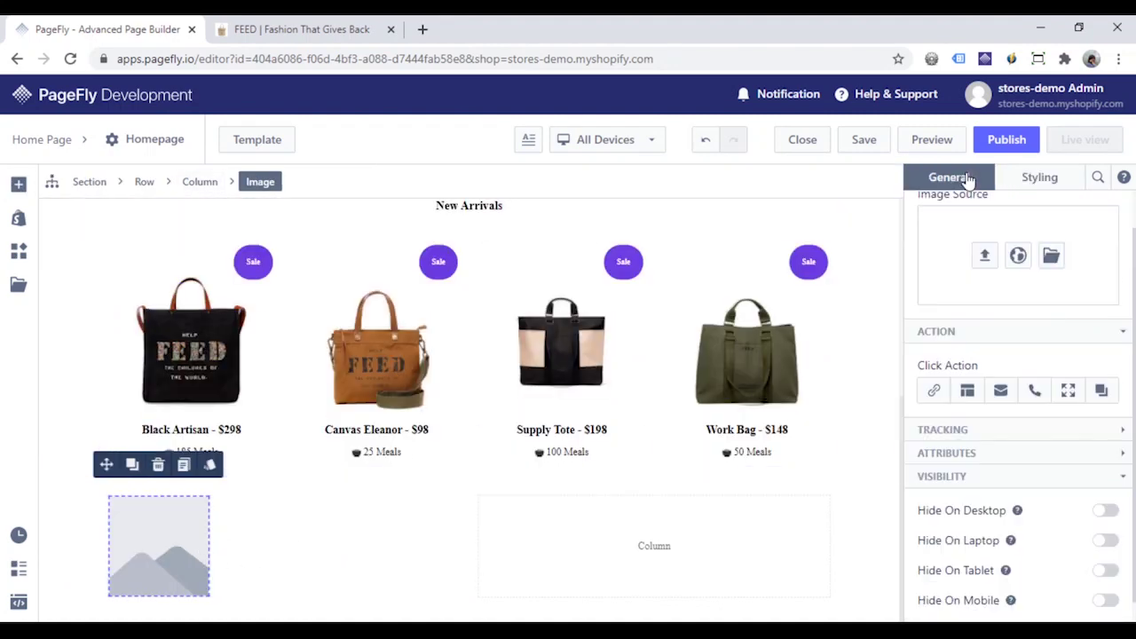
pyautogui.click(1050, 255)
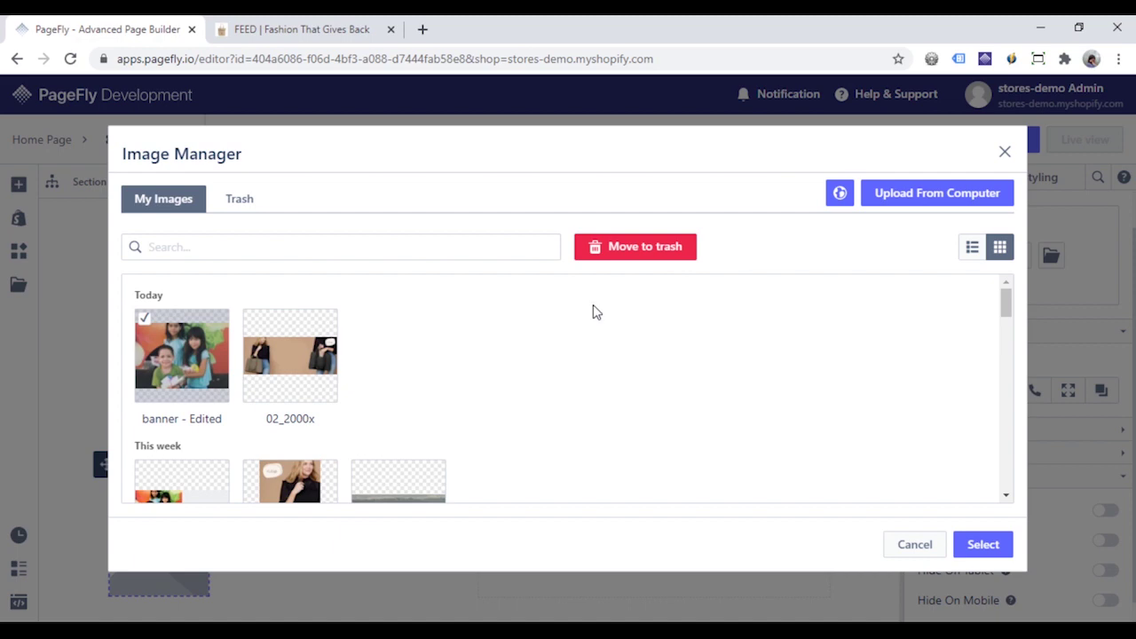
pyautogui.click(981, 543)
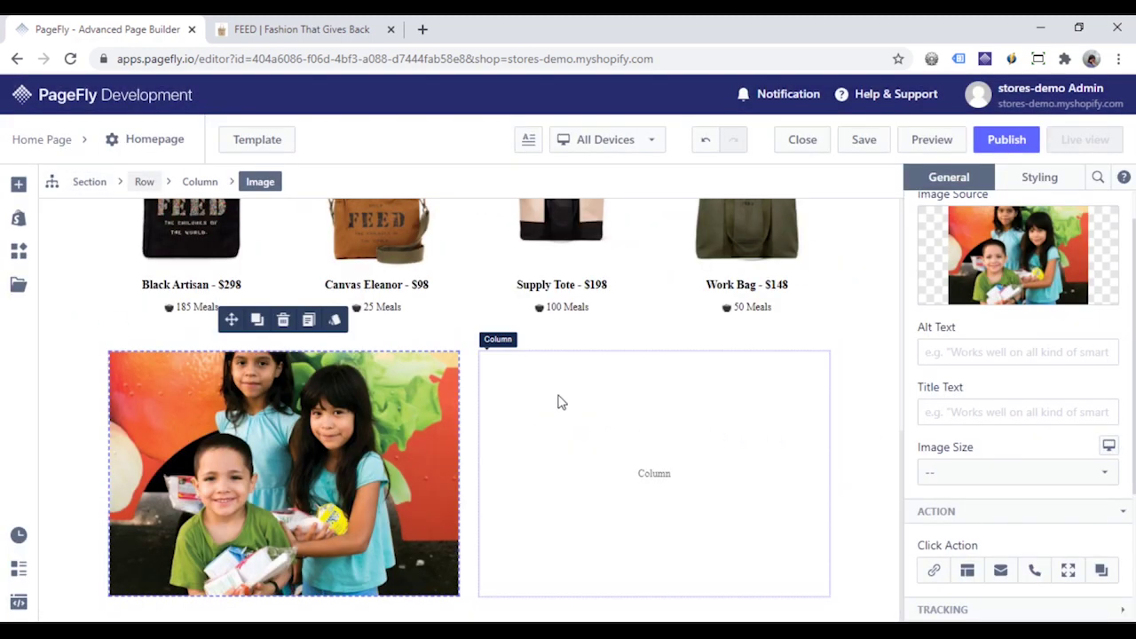
# - Stack a heading, a lorem ipsum paragraph and a 'Button text' button in the right column
pyautogui.click(557, 402)
pyautogui.click(18, 184)
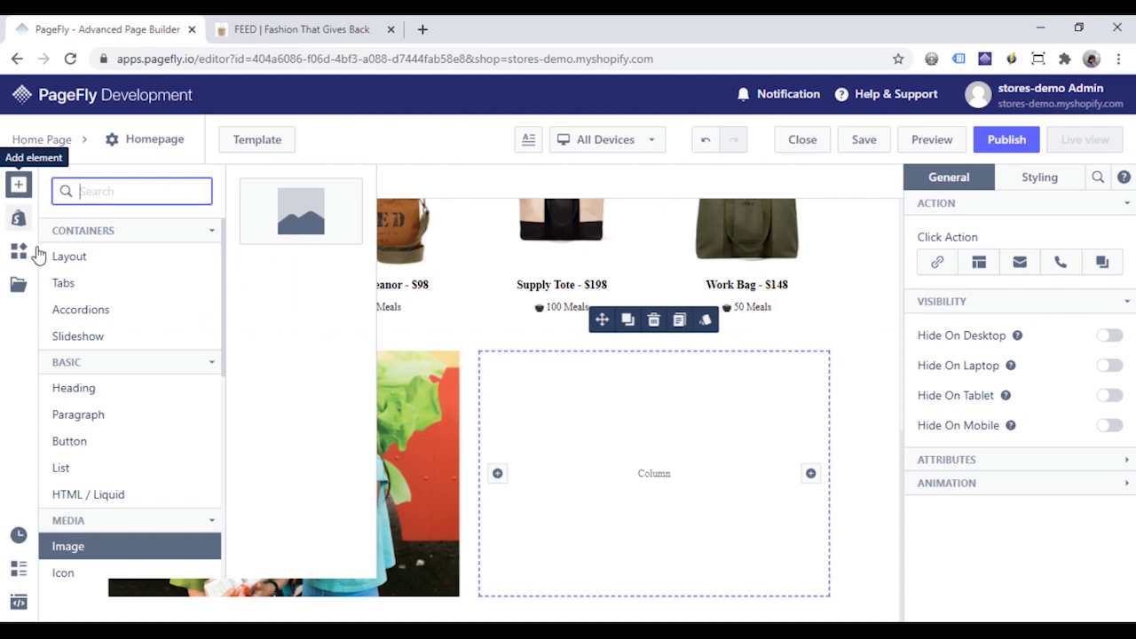
pyautogui.click(89, 388)
pyautogui.moveTo(438, 320); pyautogui.dragTo(643, 441)
pyautogui.click(18, 183)
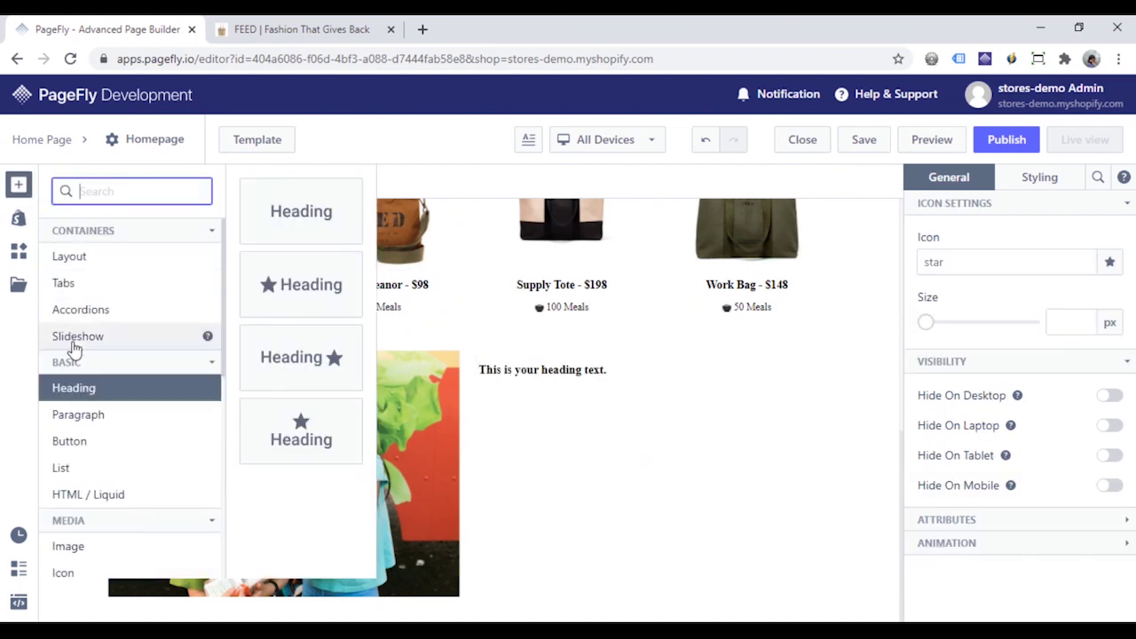
pyautogui.click(100, 424)
pyautogui.moveTo(305, 222); pyautogui.dragTo(547, 378)
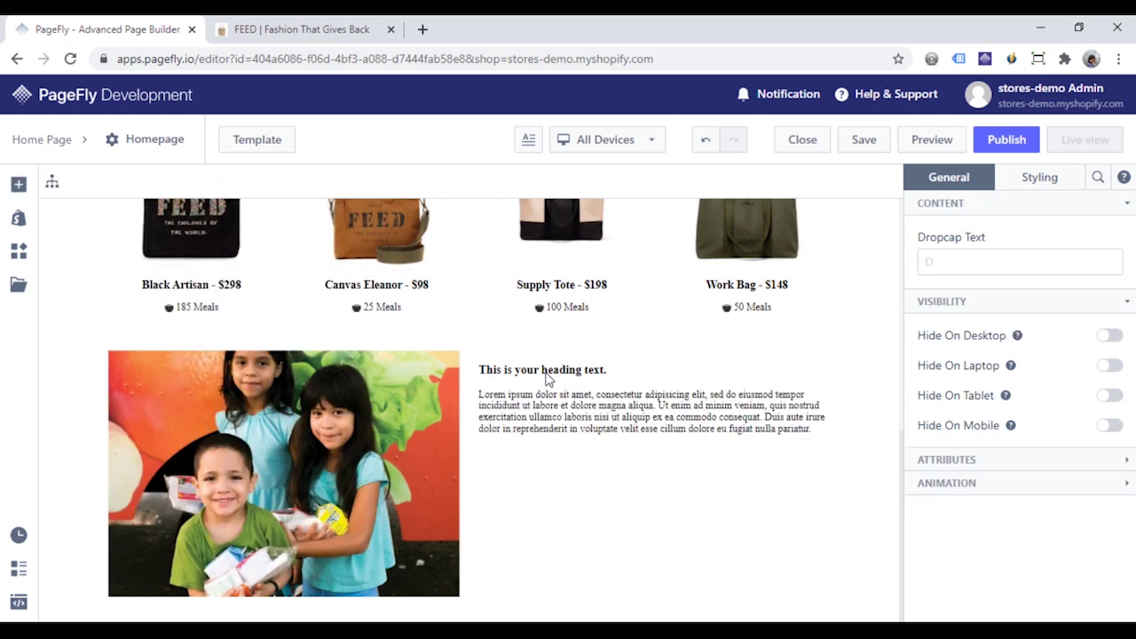
pyautogui.click(18, 183)
pyautogui.click(95, 442)
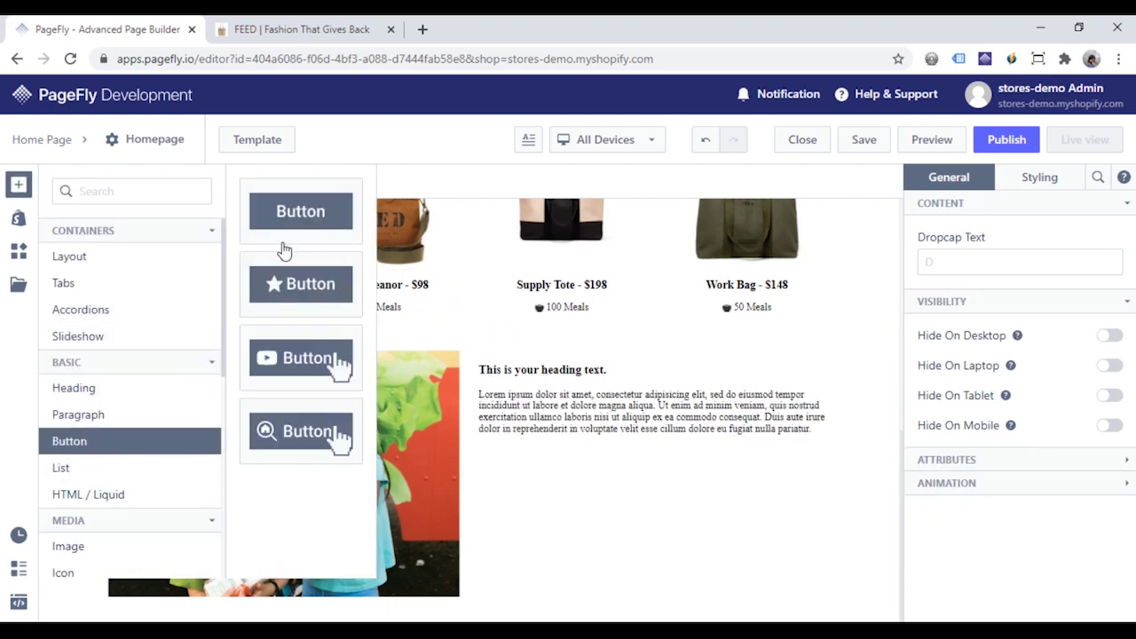
pyautogui.moveTo(513, 412); pyautogui.dragTo(536, 433)
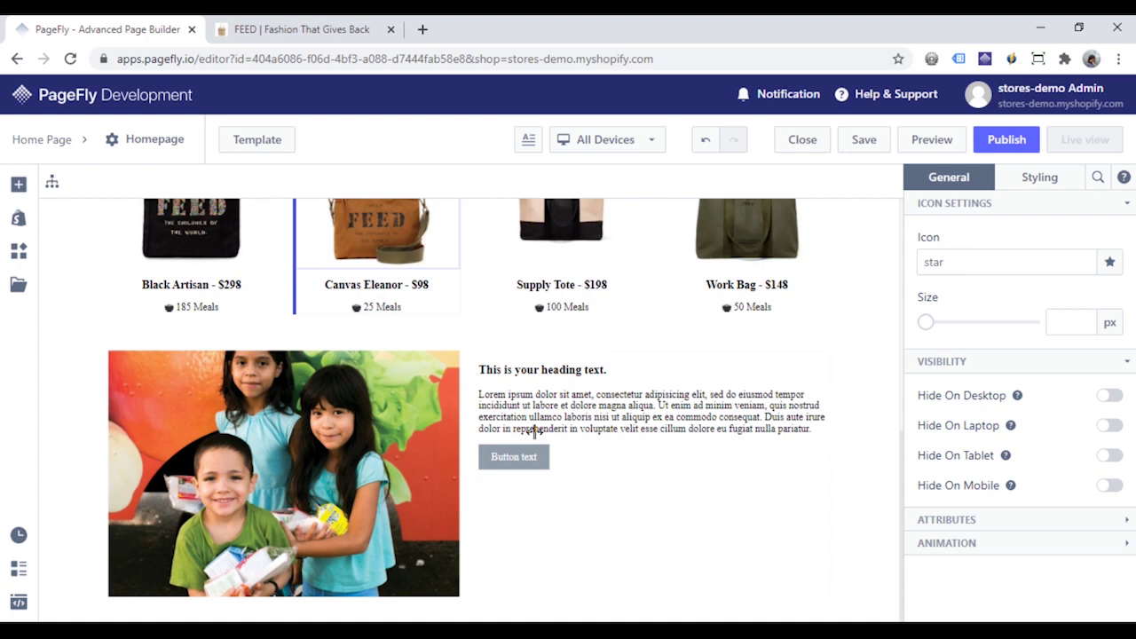
pyautogui.click(668, 362)
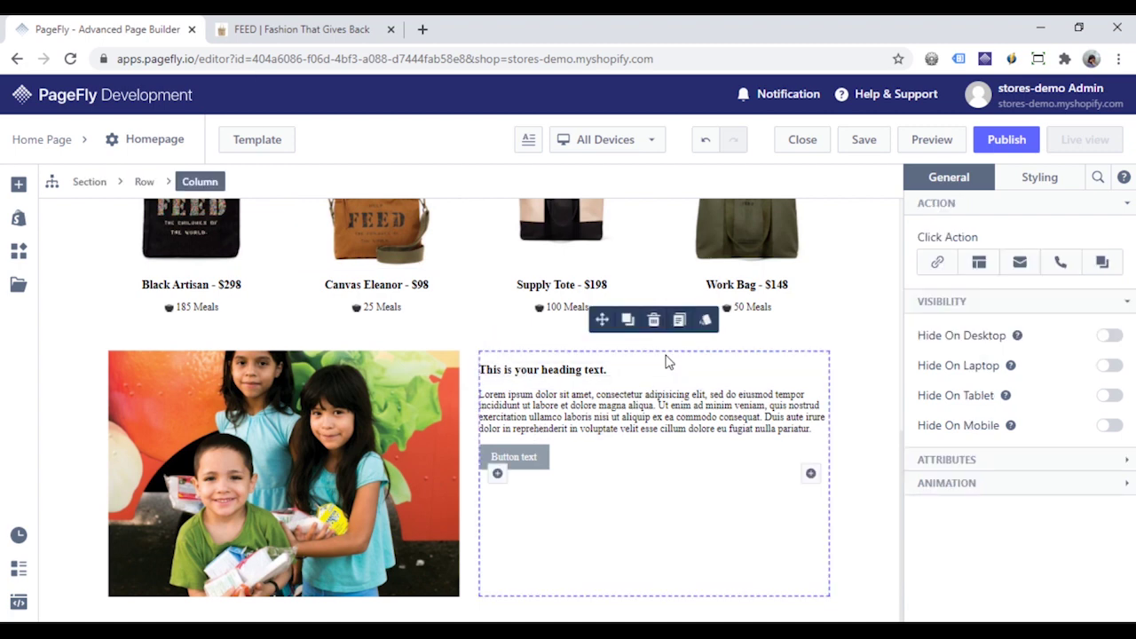
# - Centre the row's content vertically and centre-align the text column's heading, paragraph and button
pyautogui.click(144, 183)
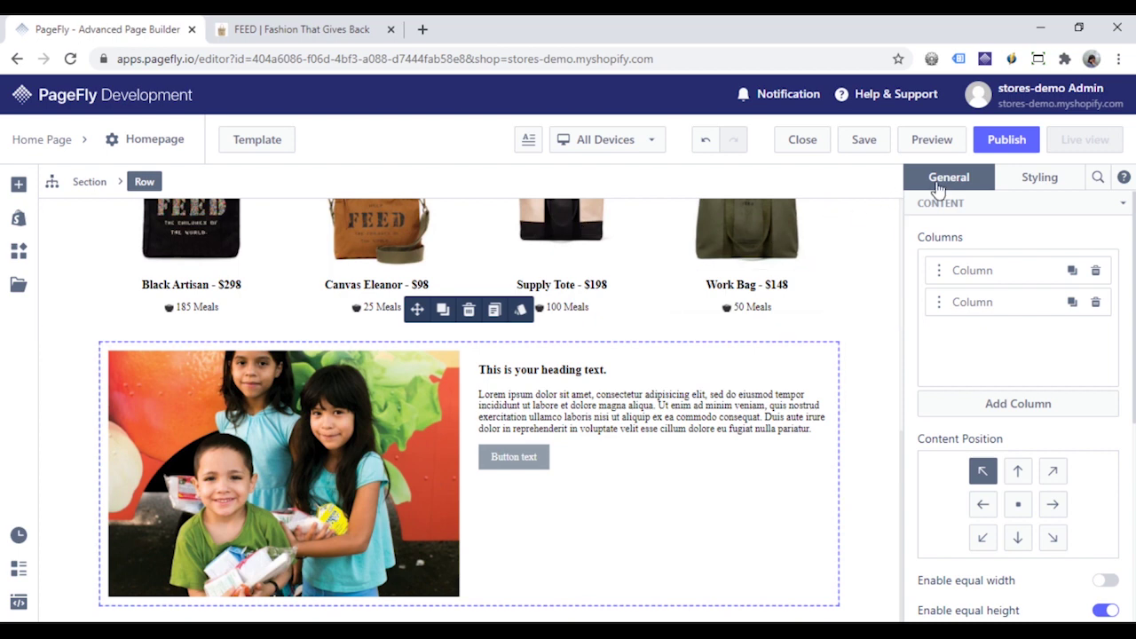
pyautogui.click(1019, 503)
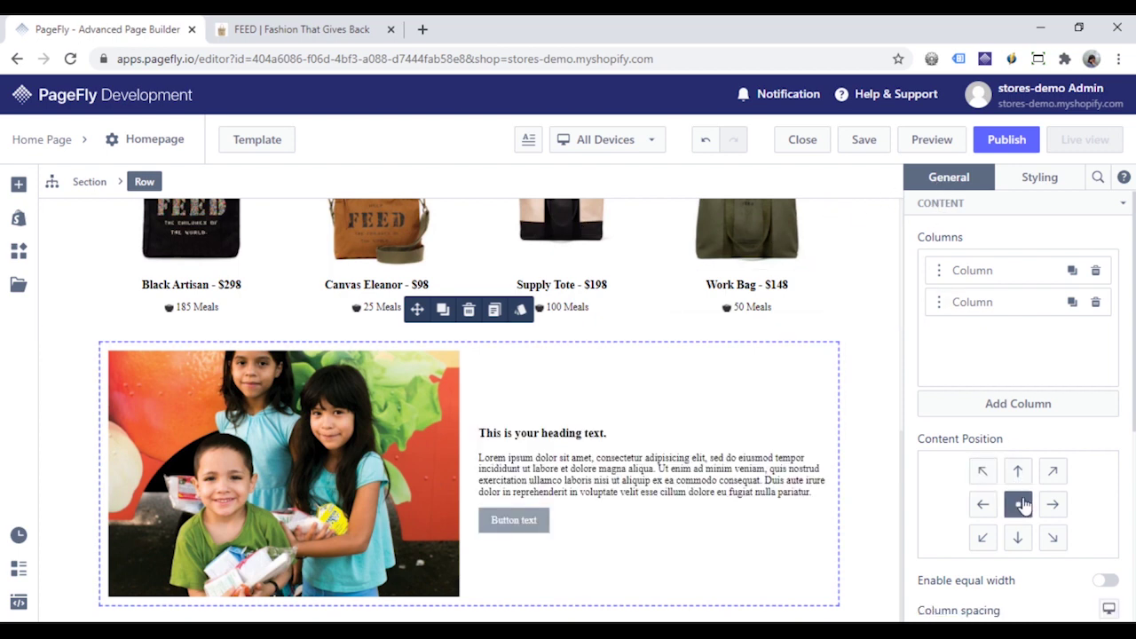
pyautogui.click(706, 450)
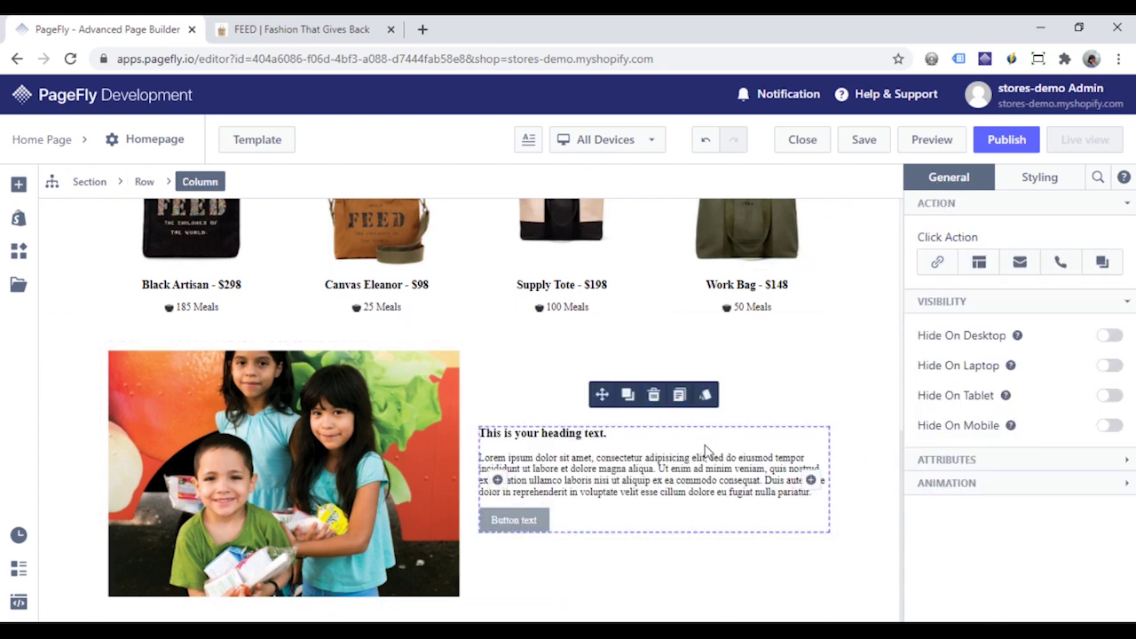
pyautogui.click(1025, 189)
pyautogui.scroll(-4, 1036, 366)
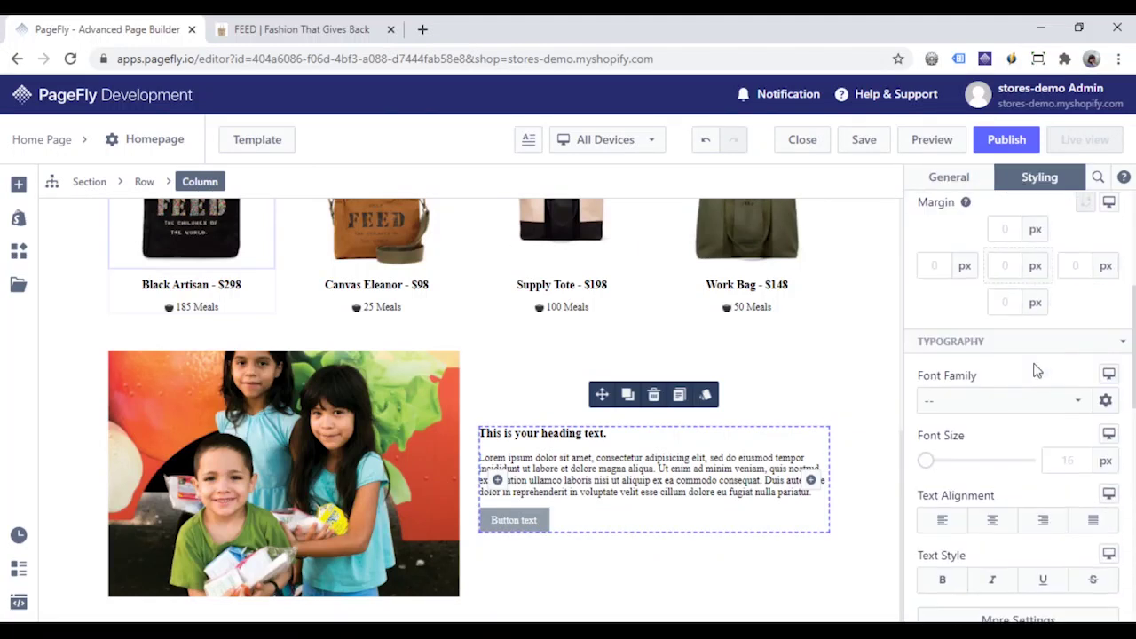
pyautogui.click(992, 519)
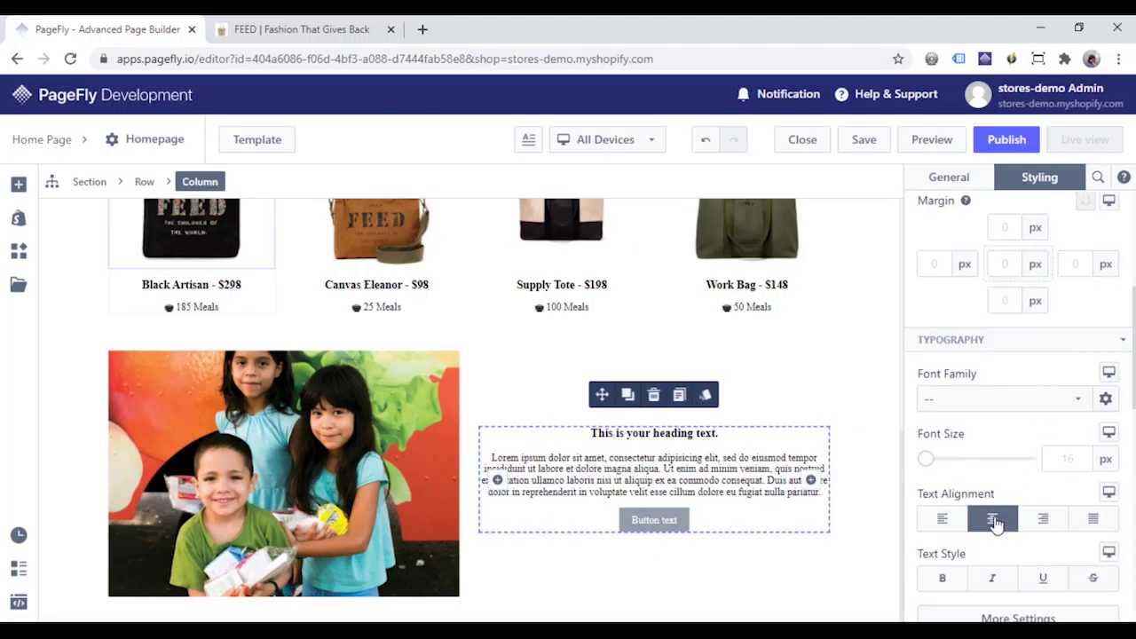
# - Turn off the section's fixed width so it spans the full page
pyautogui.click(866, 391)
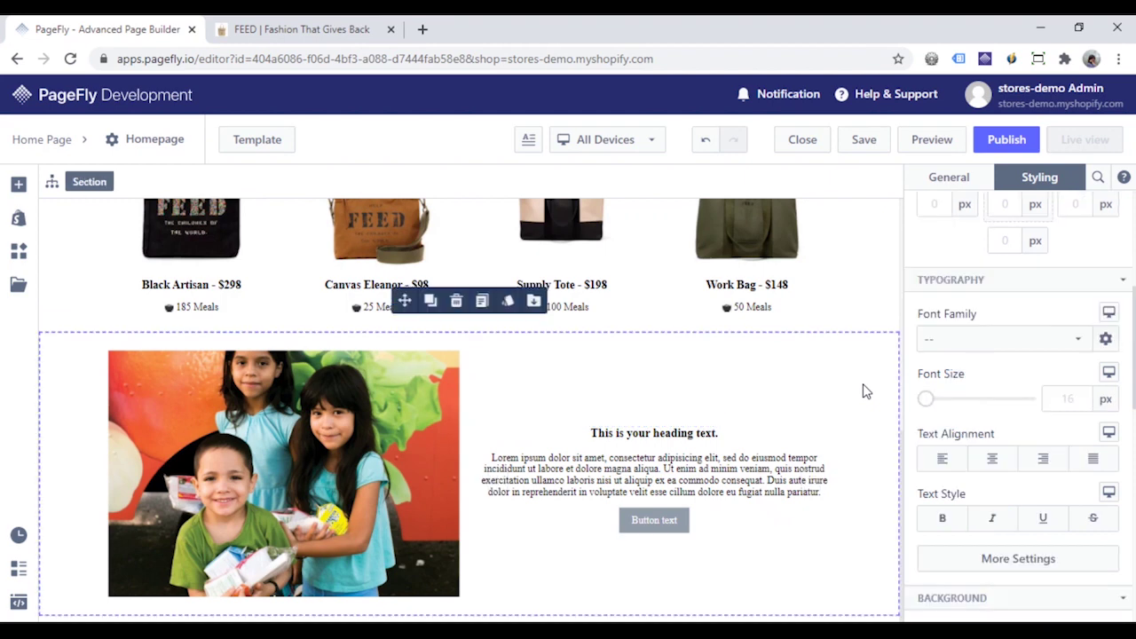
pyautogui.click(949, 179)
pyautogui.click(1104, 342)
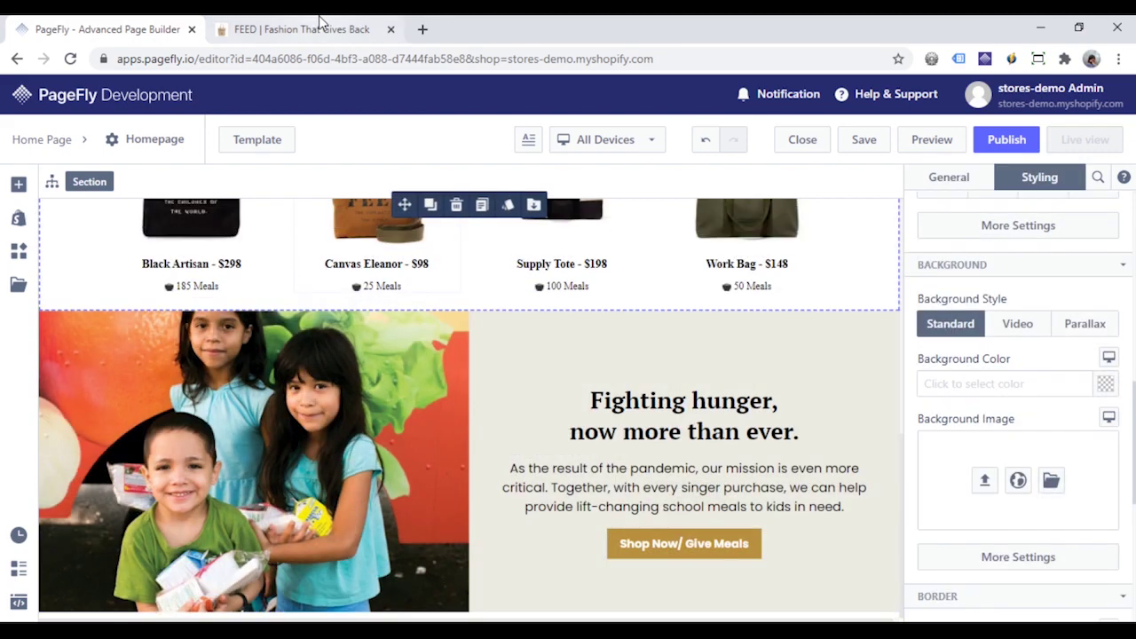
pyautogui.click(322, 32)
pyautogui.scroll(-8, 680, 325)
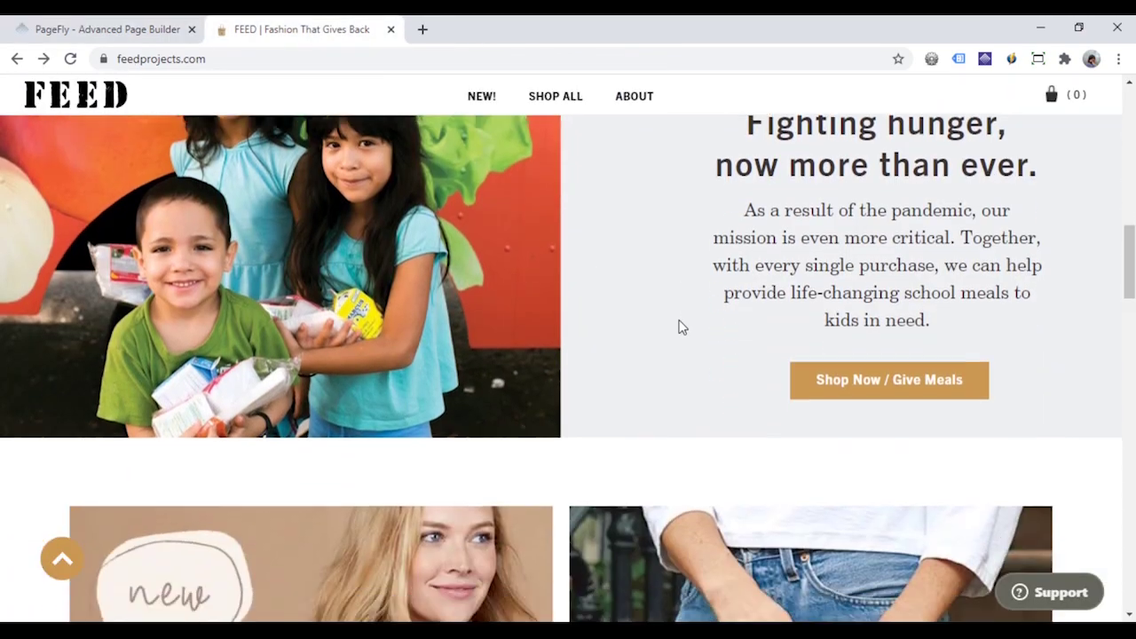
pyautogui.scroll(-5, 679, 328)
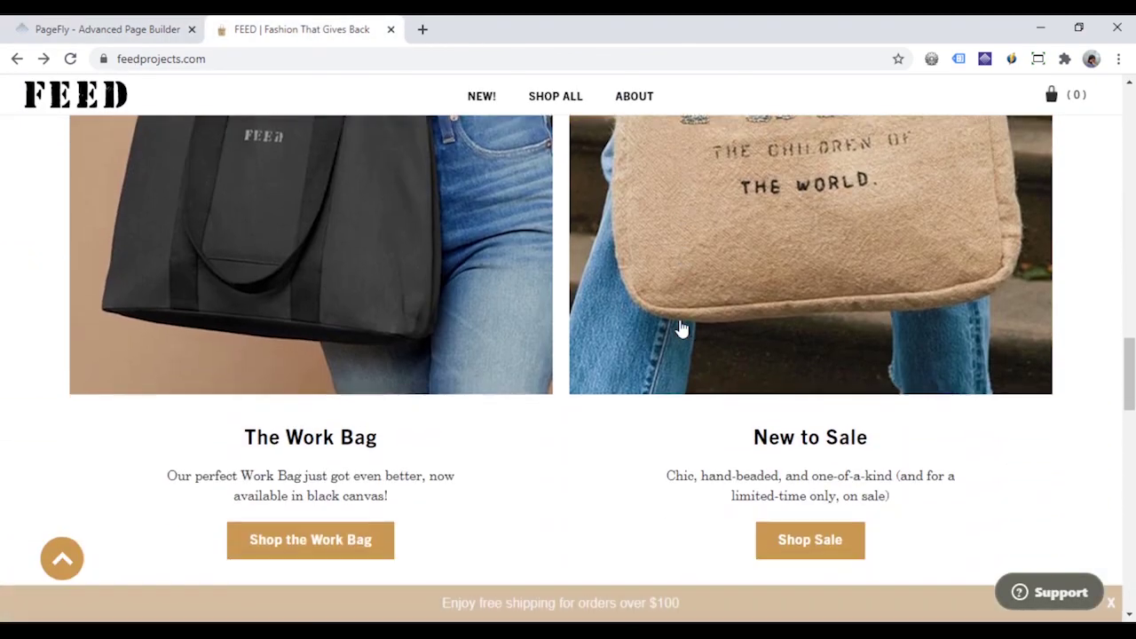
pyautogui.scroll(6, 680, 329)
pyautogui.scroll(1, 679, 327)
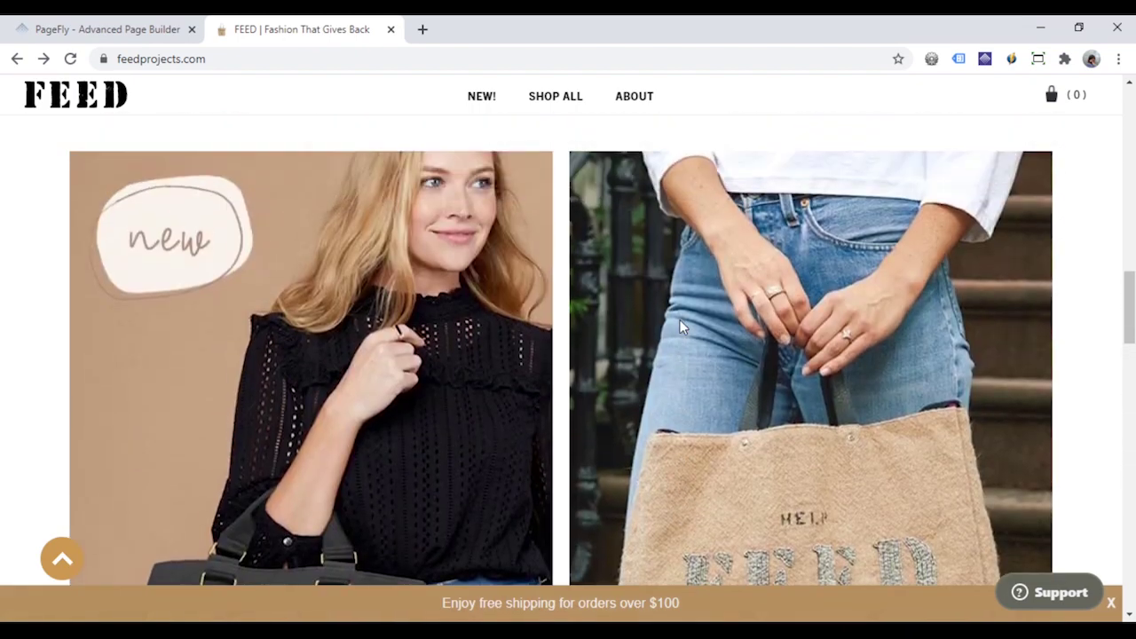
pyautogui.click(108, 31)
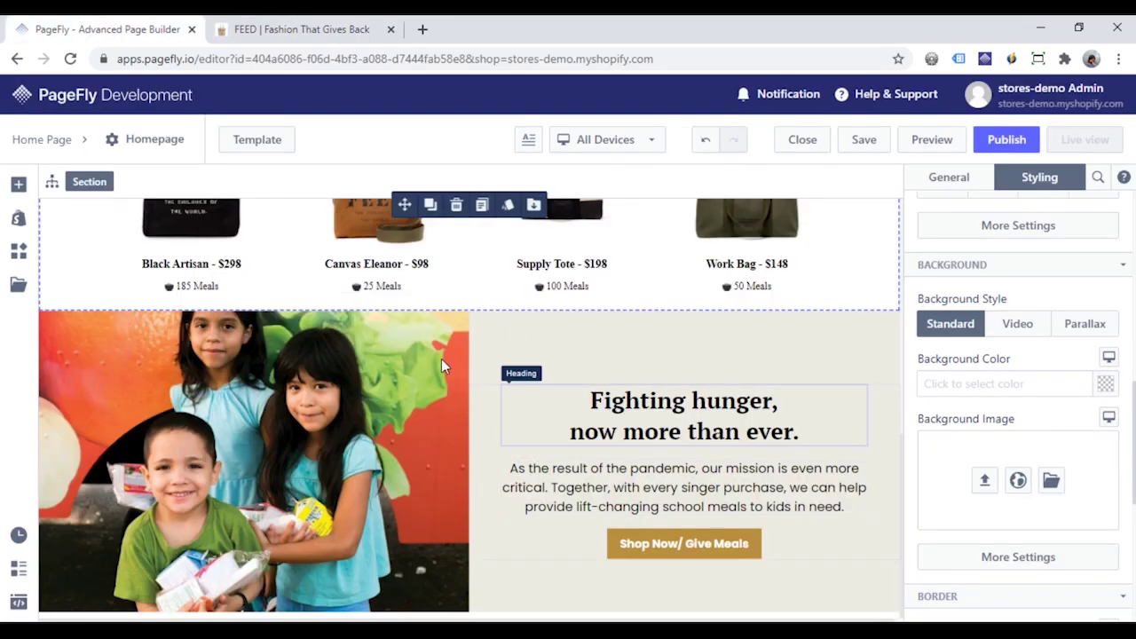
# - Place a two-column layout below the Fighting hunger section
pyautogui.click(18, 184)
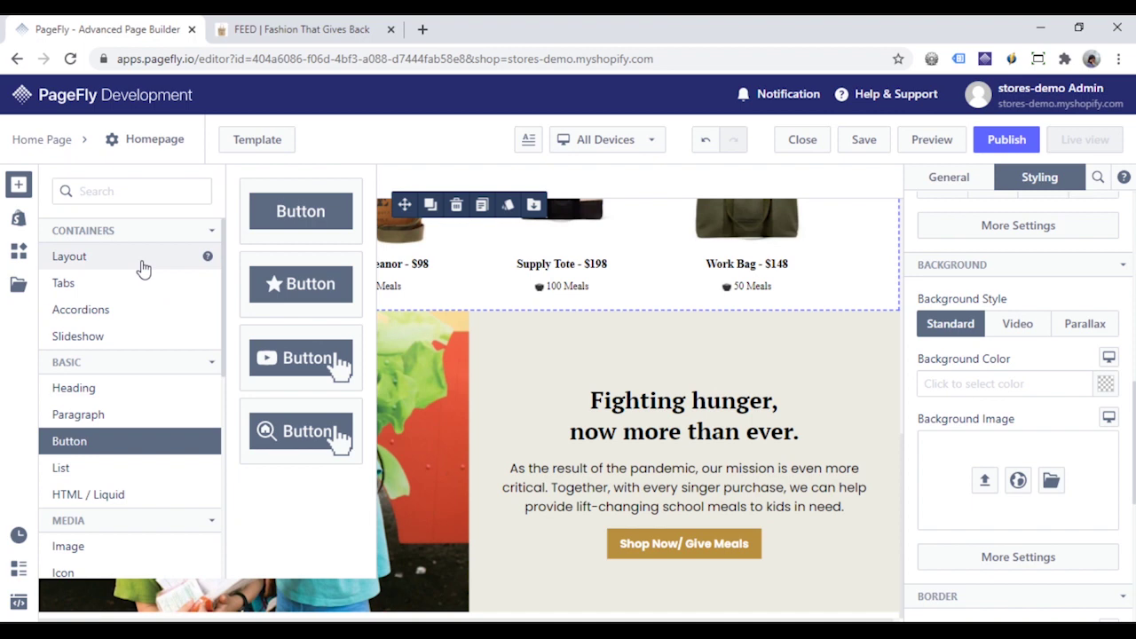
pyautogui.click(139, 258)
pyautogui.moveTo(384, 424); pyautogui.dragTo(501, 615)
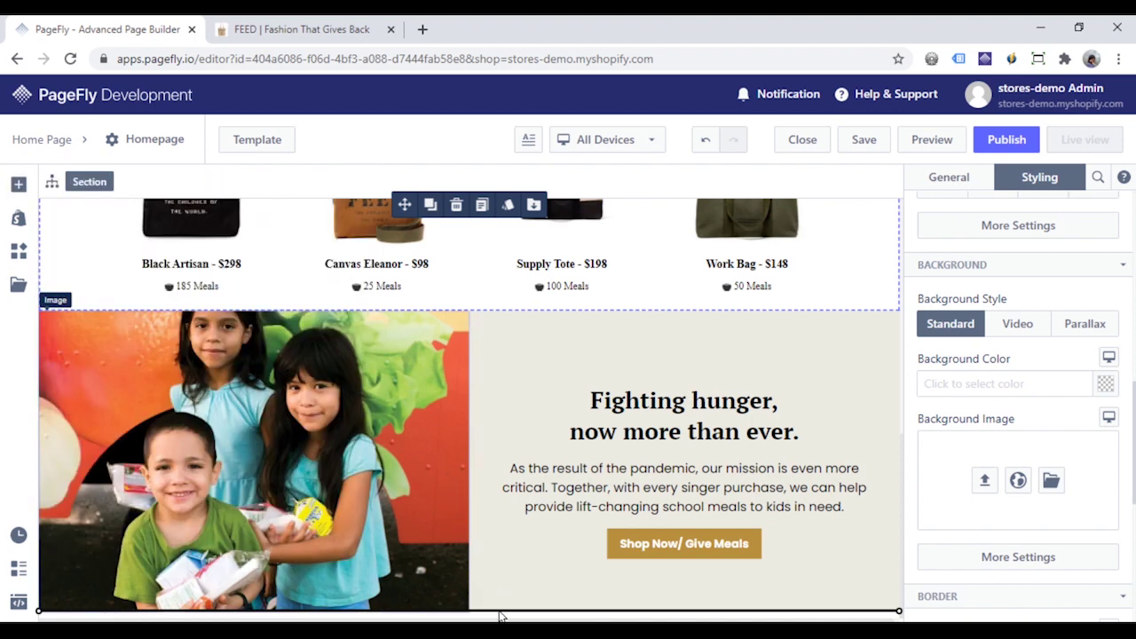
pyautogui.moveTo(594, 579); pyautogui.dragTo(596, 567)
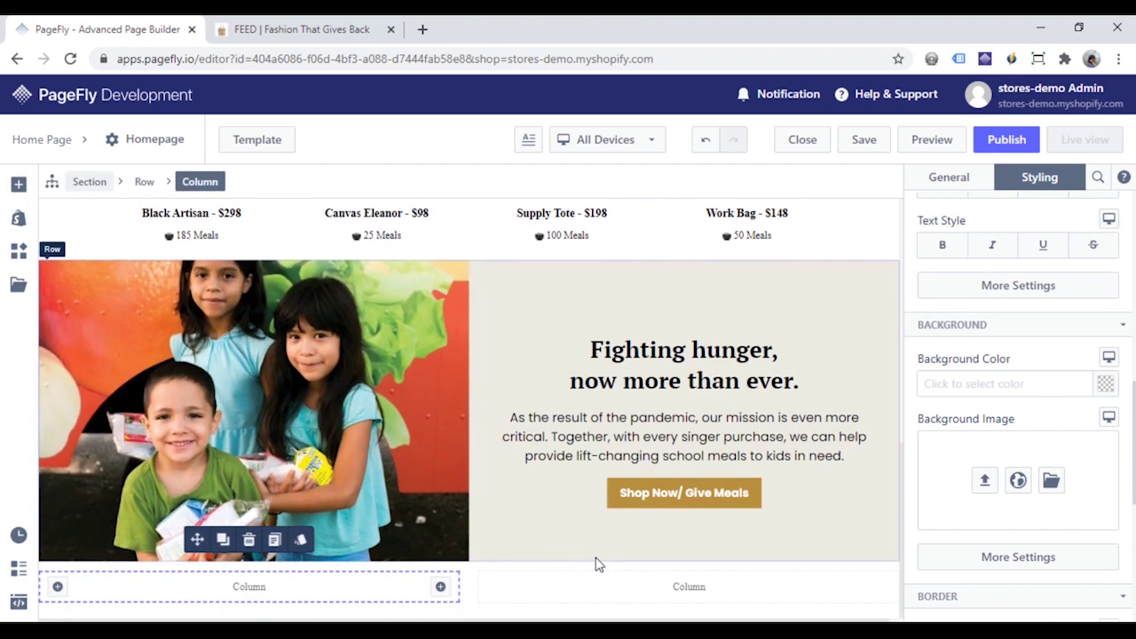
# - Add an image to the left column using the photo of the woman with the black bag
pyautogui.click(18, 184)
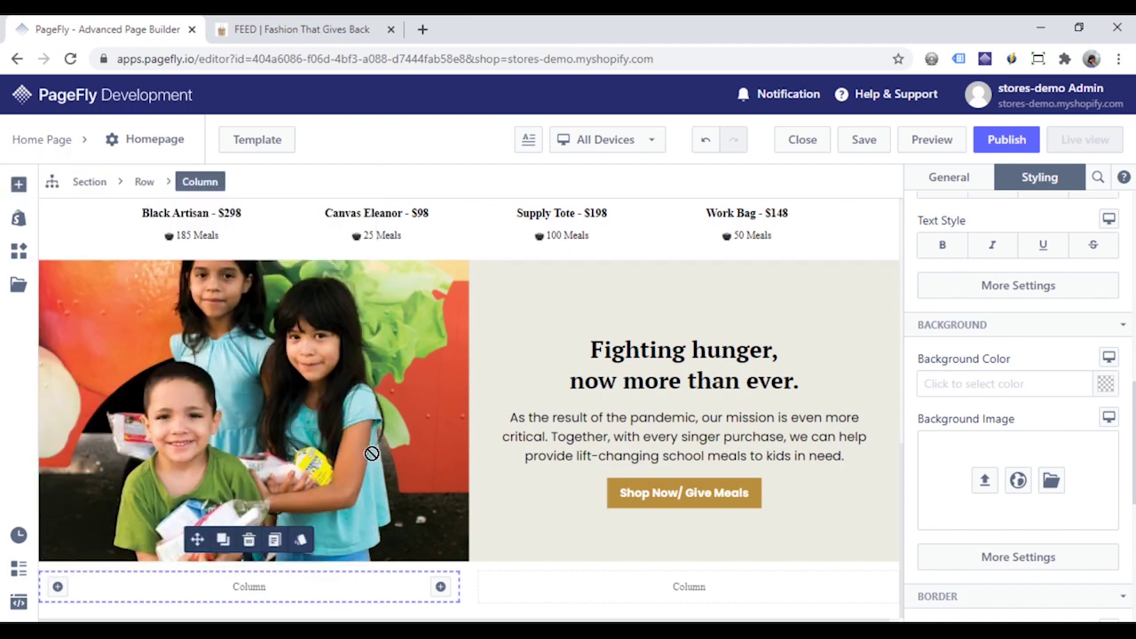
pyautogui.moveTo(296, 592); pyautogui.dragTo(325, 580)
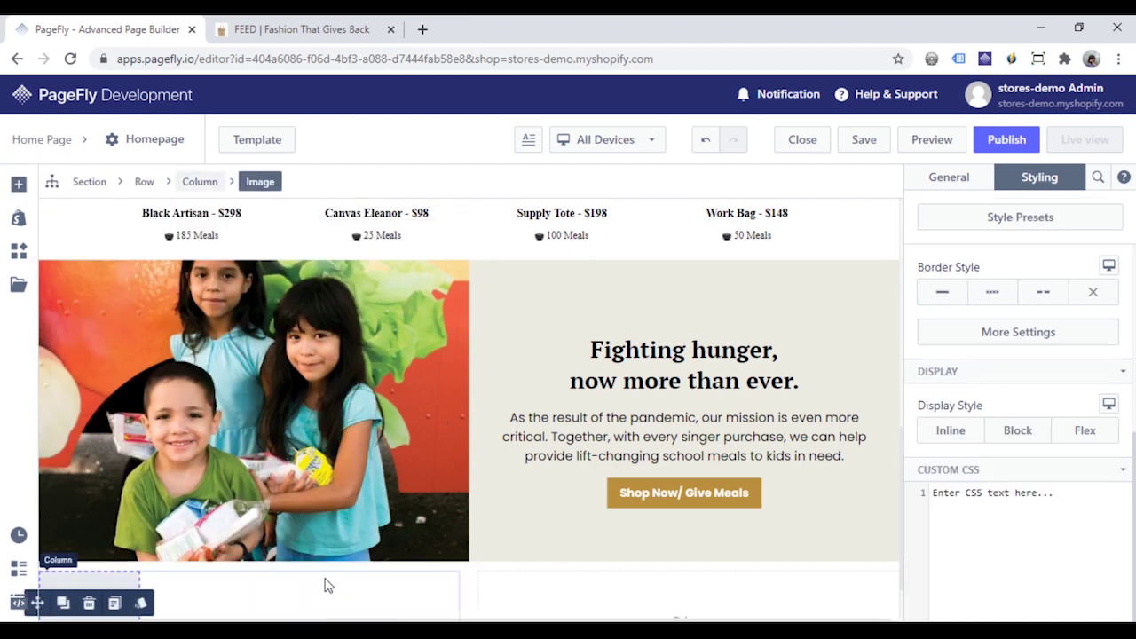
pyautogui.click(963, 182)
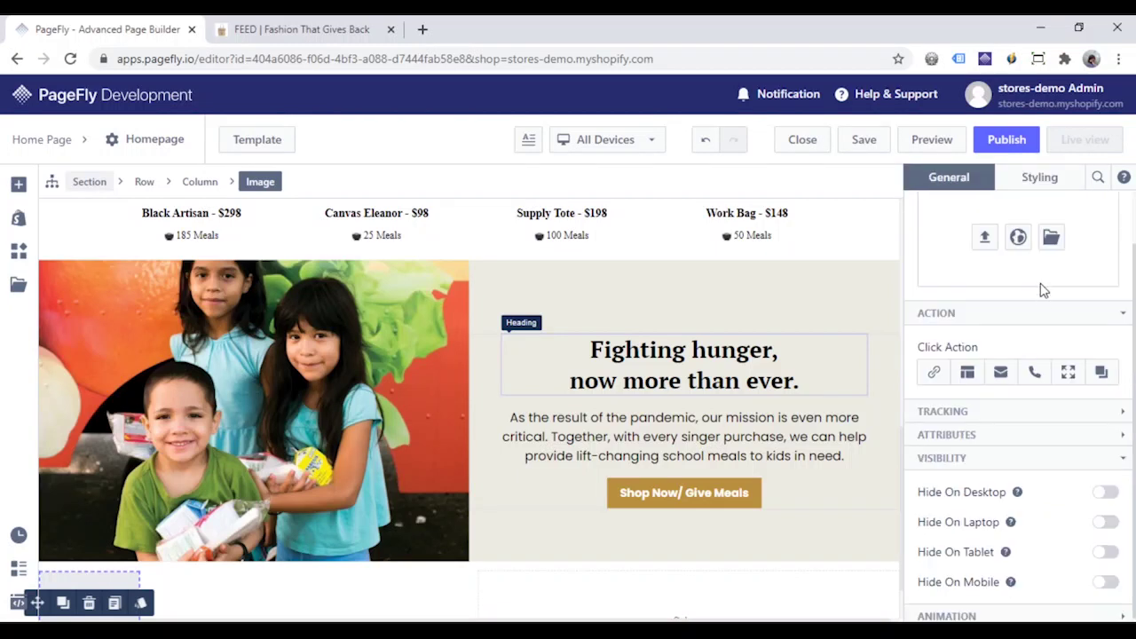
pyautogui.click(1050, 238)
pyautogui.scroll(-1, 533, 368)
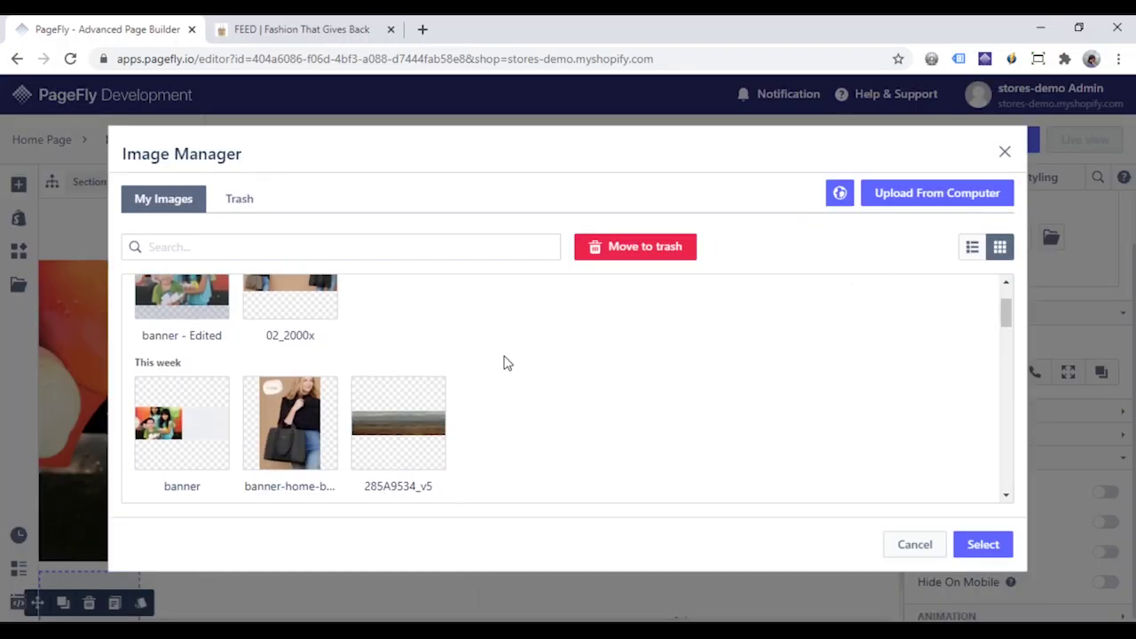
pyautogui.click(292, 426)
pyautogui.click(982, 544)
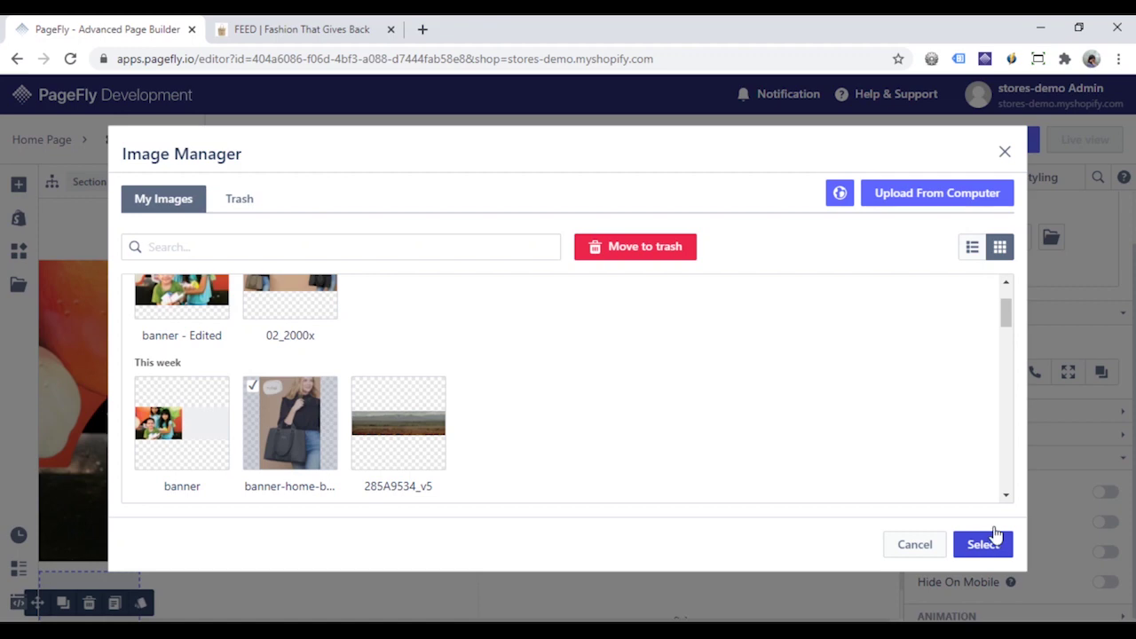
# - Set the image size to Full Width - 100%
pyautogui.scroll(-2, 754, 408)
pyautogui.scroll(-2, 754, 395)
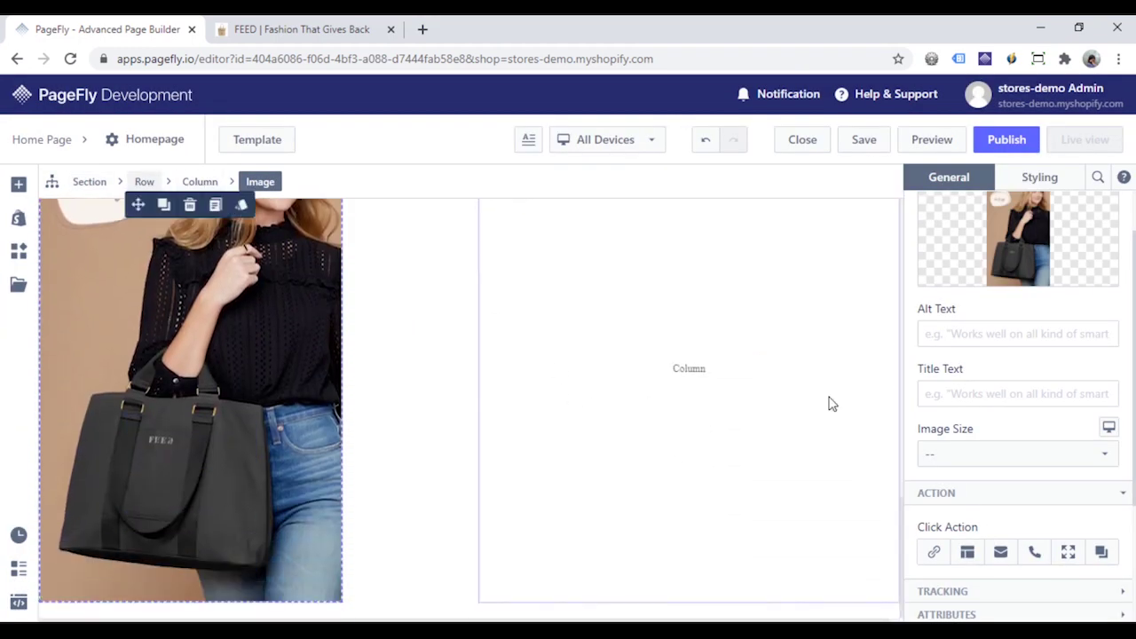
pyautogui.click(1036, 470)
pyautogui.click(971, 393)
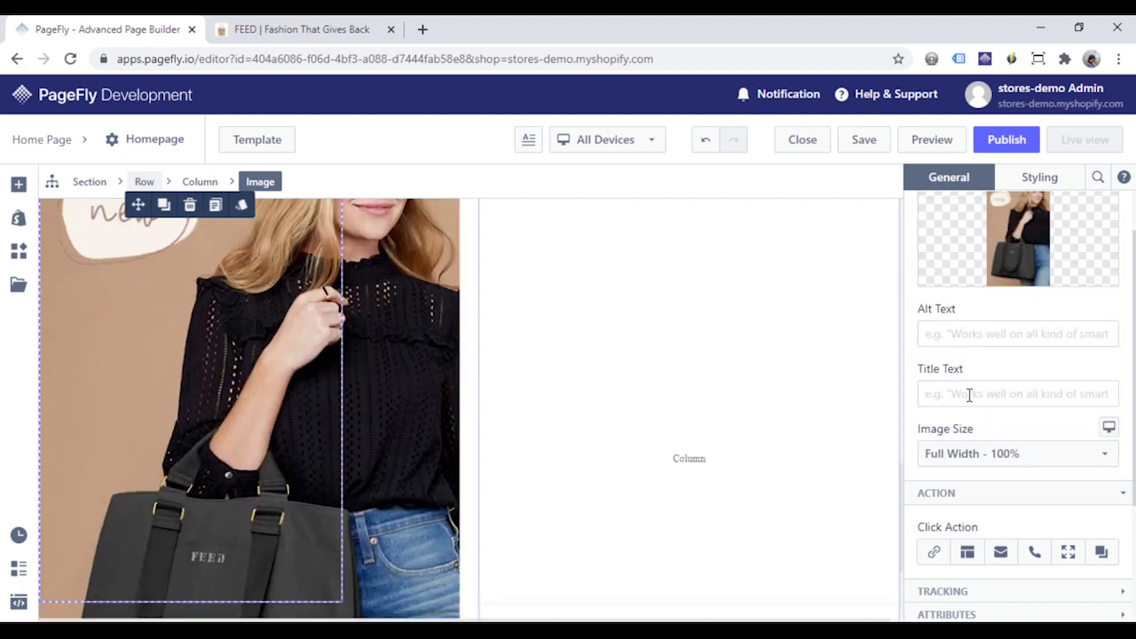
pyautogui.scroll(-2, 604, 392)
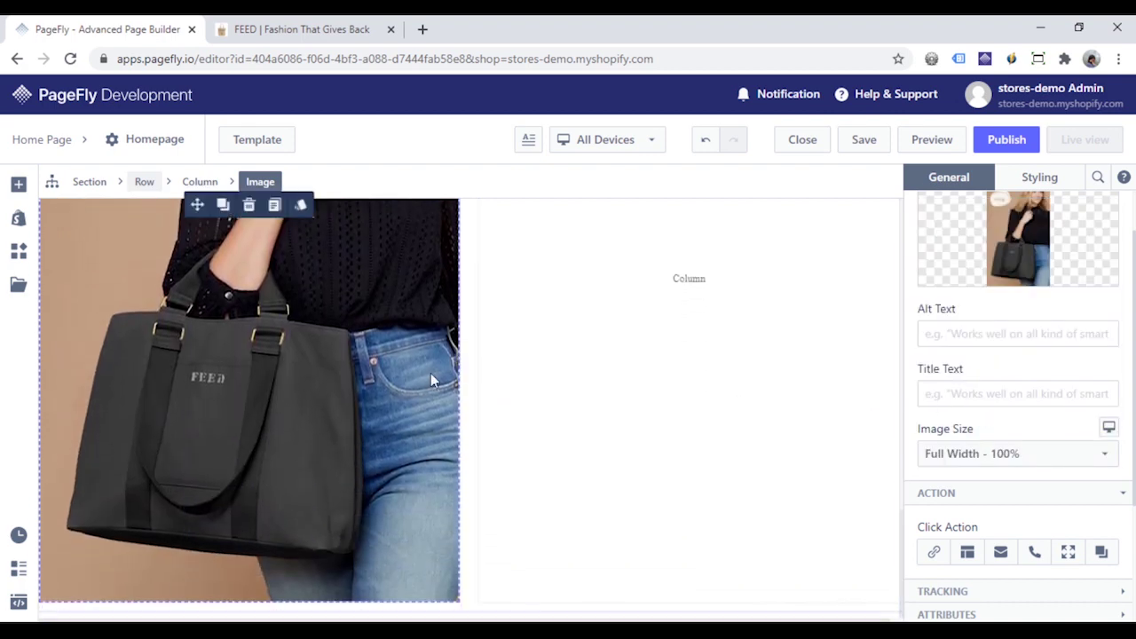
# - Add a heading, a paragraph and a button below the bag photo
pyautogui.click(18, 188)
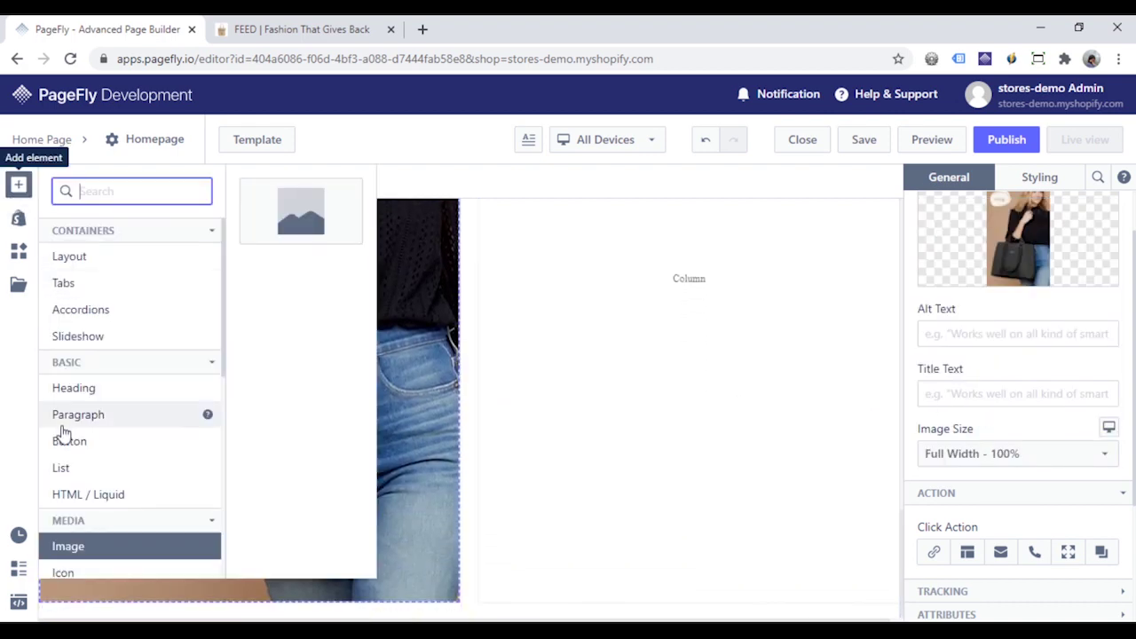
pyautogui.click(97, 391)
pyautogui.click(389, 506)
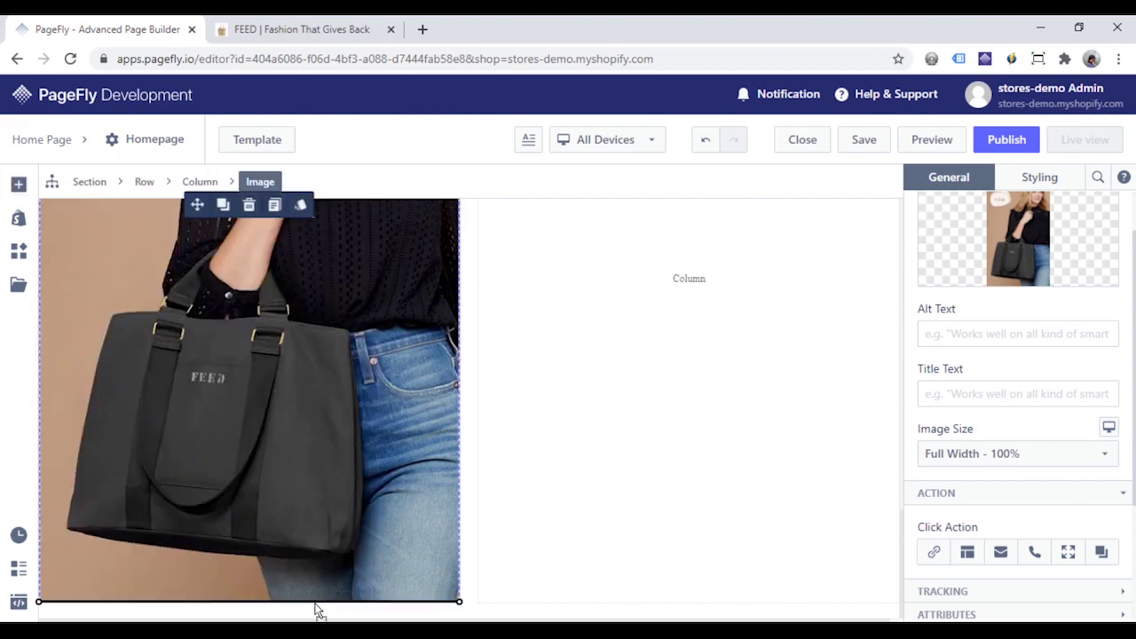
pyautogui.moveTo(317, 601); pyautogui.dragTo(318, 602)
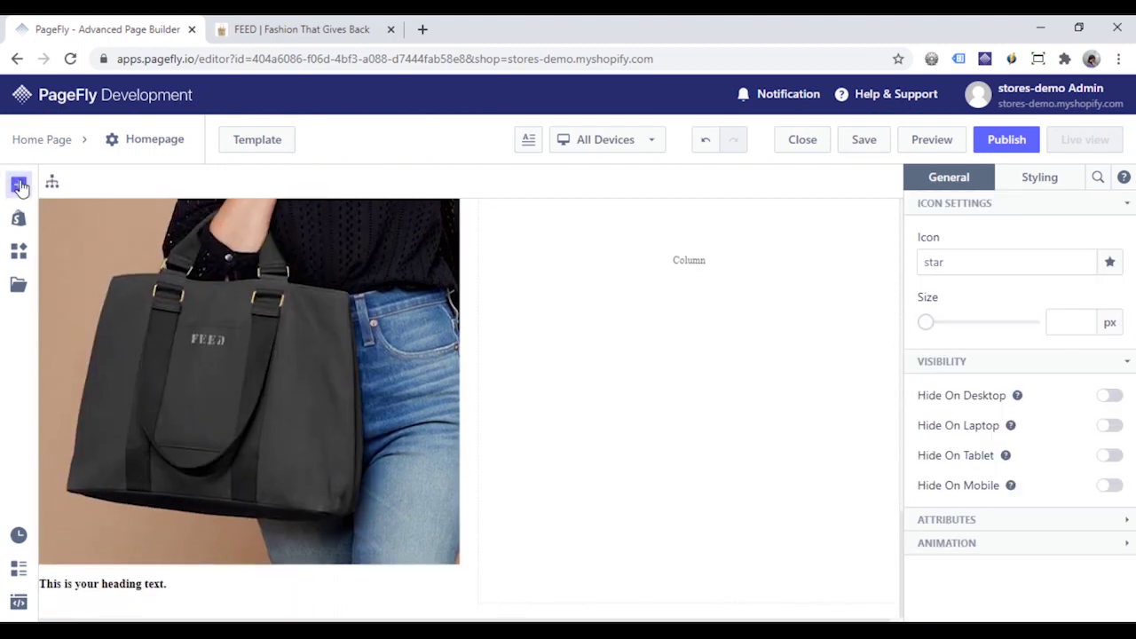
pyautogui.click(18, 185)
pyautogui.click(124, 415)
pyautogui.moveTo(292, 231); pyautogui.dragTo(158, 599)
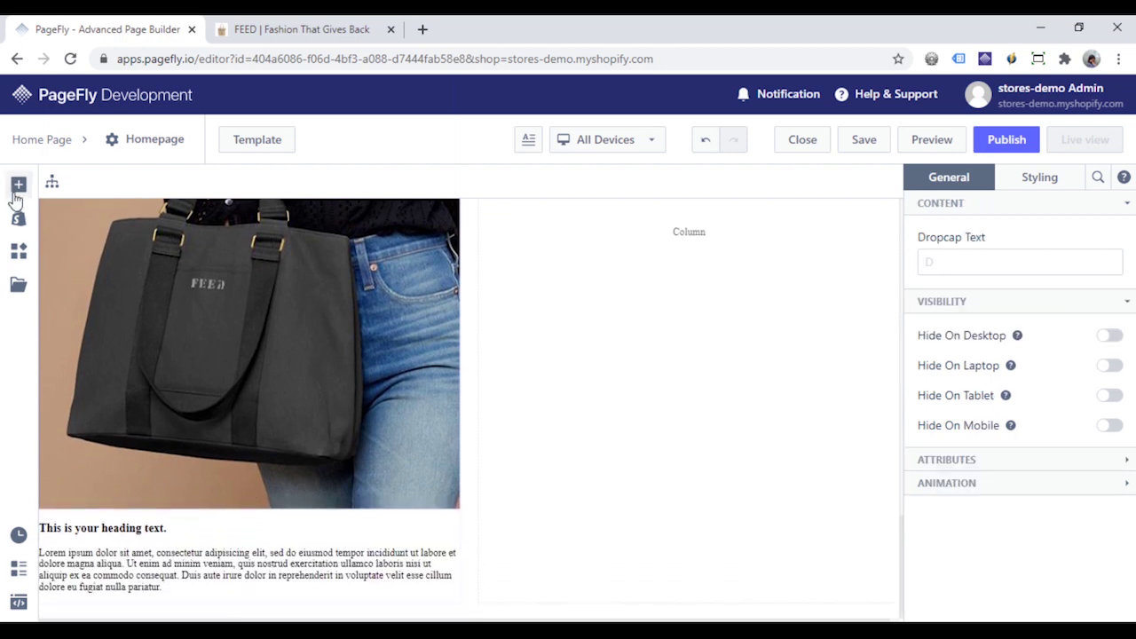
pyautogui.click(19, 188)
pyautogui.click(89, 441)
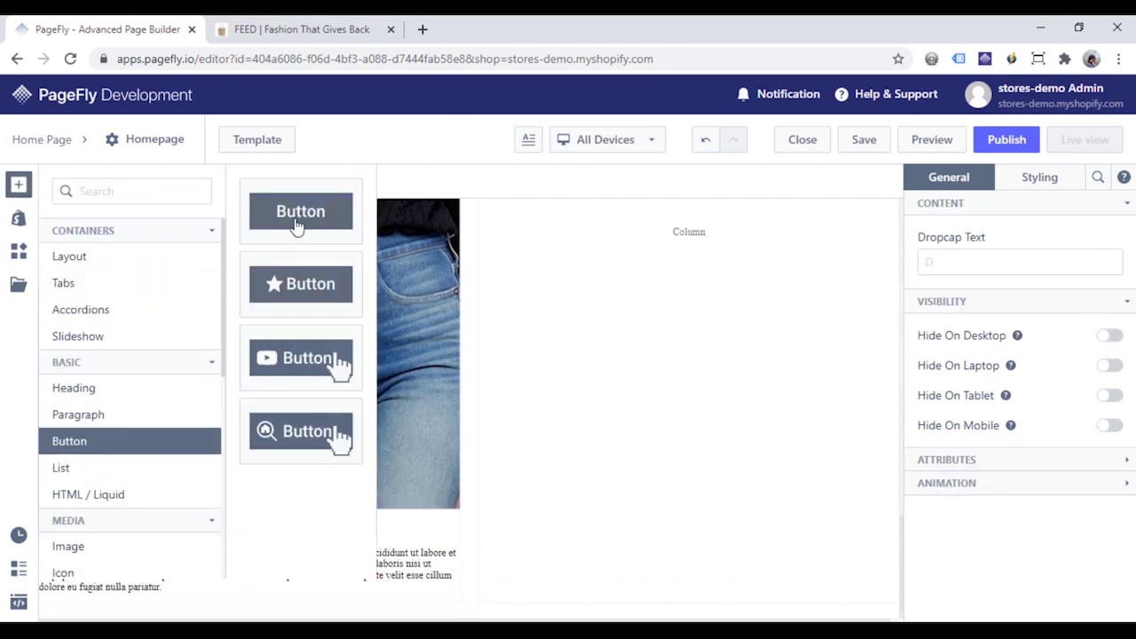
pyautogui.moveTo(299, 222); pyautogui.dragTo(180, 601)
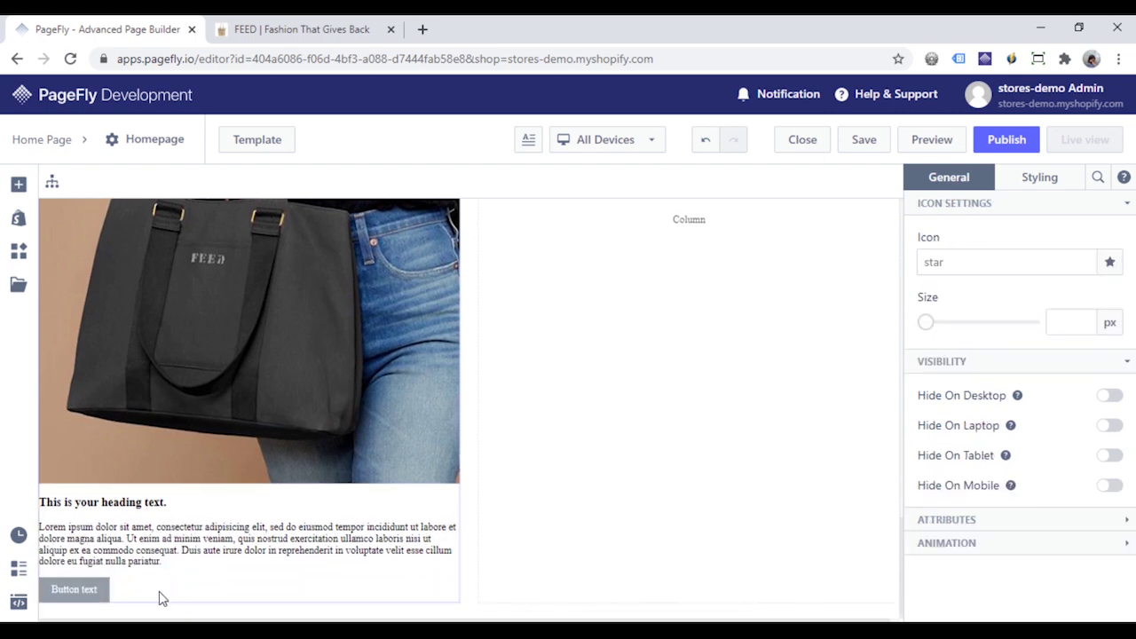
# - Set the new button's Click Action to Go To URL
pyautogui.click(100, 600)
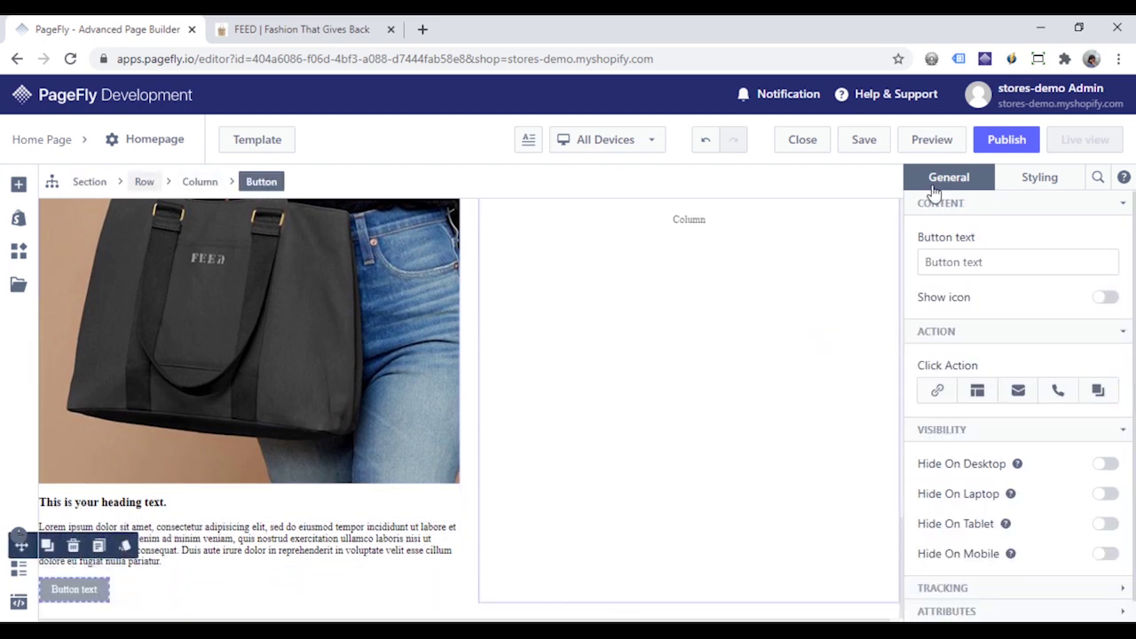
pyautogui.click(938, 391)
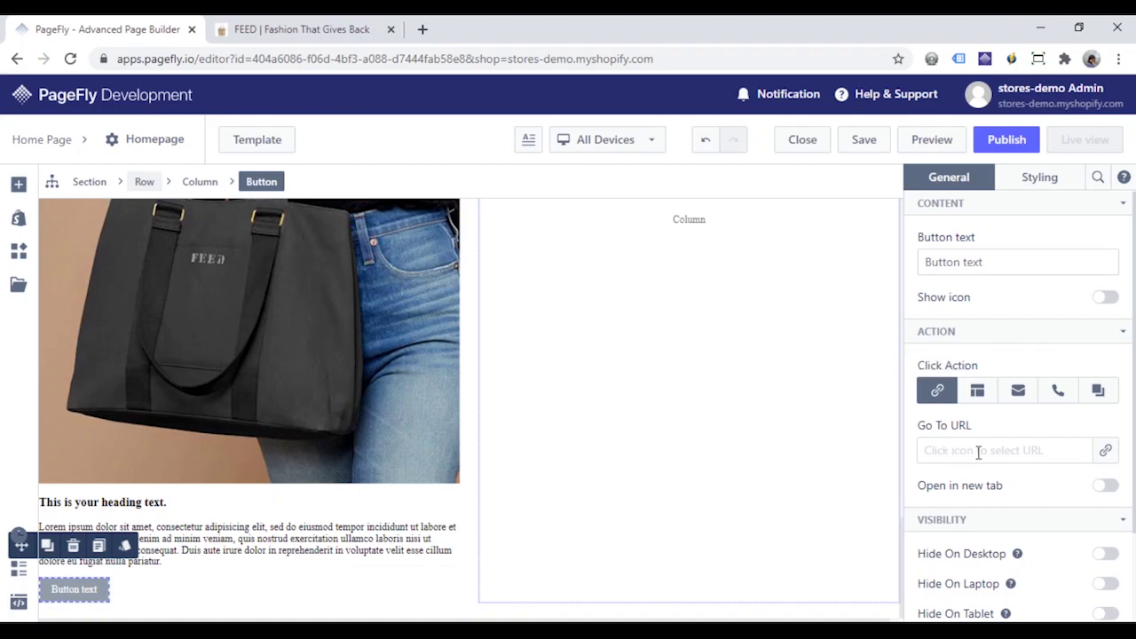
pyautogui.scroll(2, 741, 415)
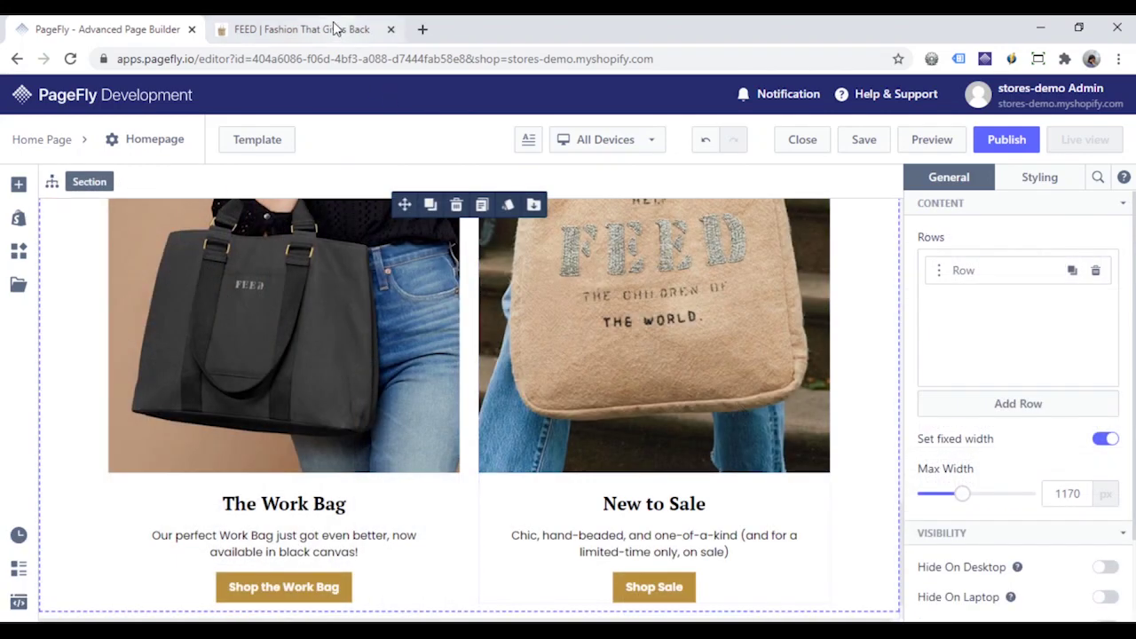
# - Check the next section on the FEED website, then return to the page builder
pyautogui.click(336, 29)
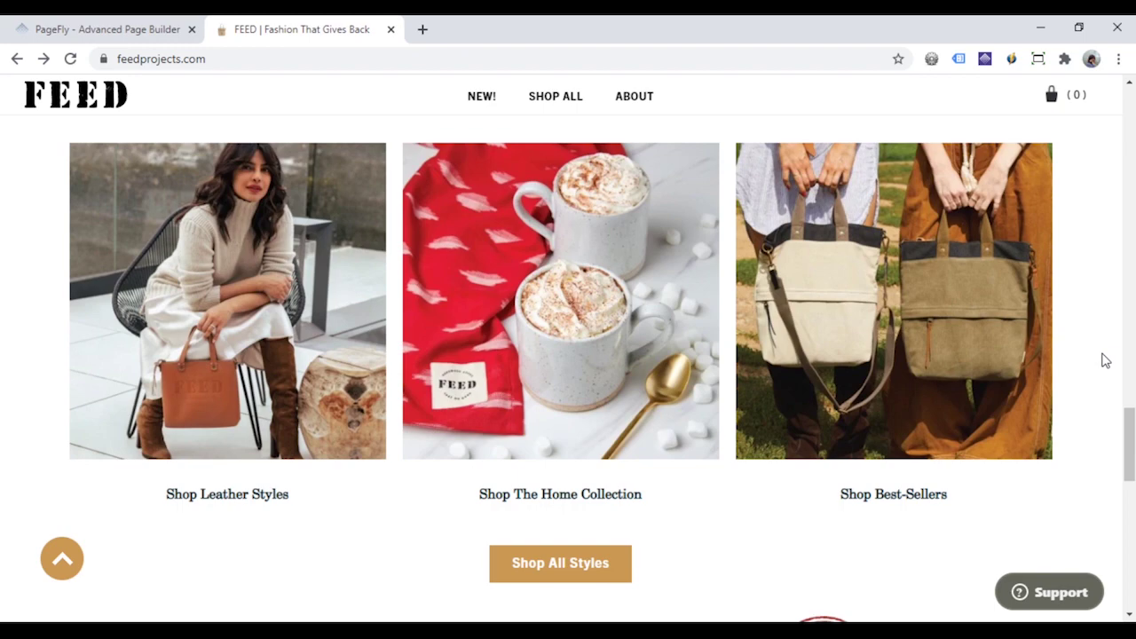
pyautogui.scroll(1, 1103, 359)
pyautogui.scroll(-1, 1102, 359)
pyautogui.click(133, 29)
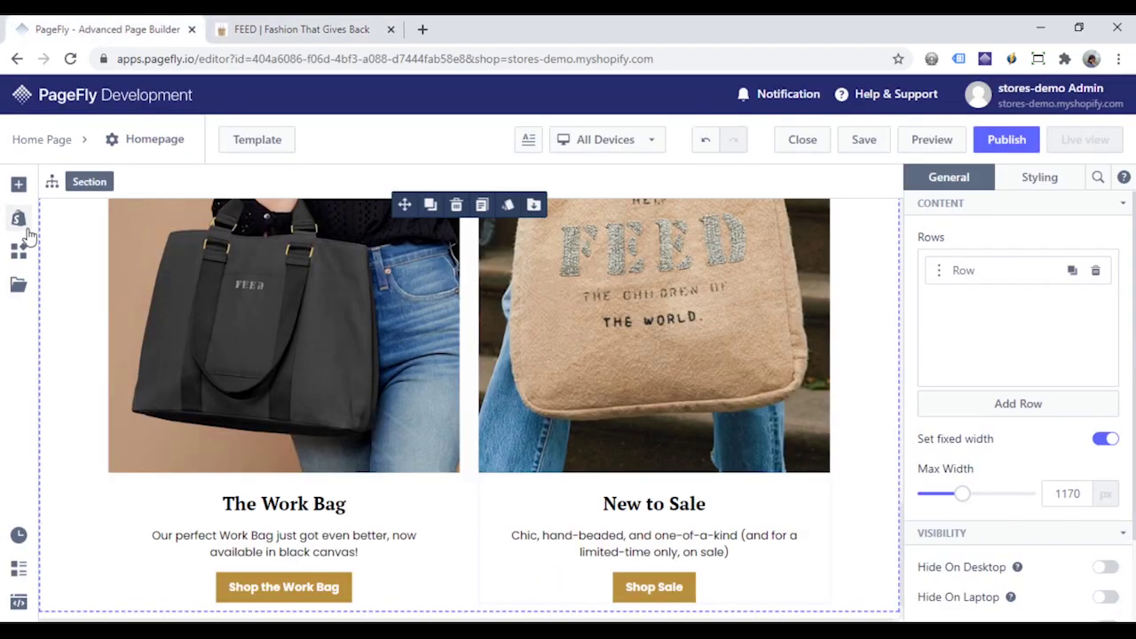
# - Add a Collection List below the two columns
pyautogui.moveTo(29, 236)
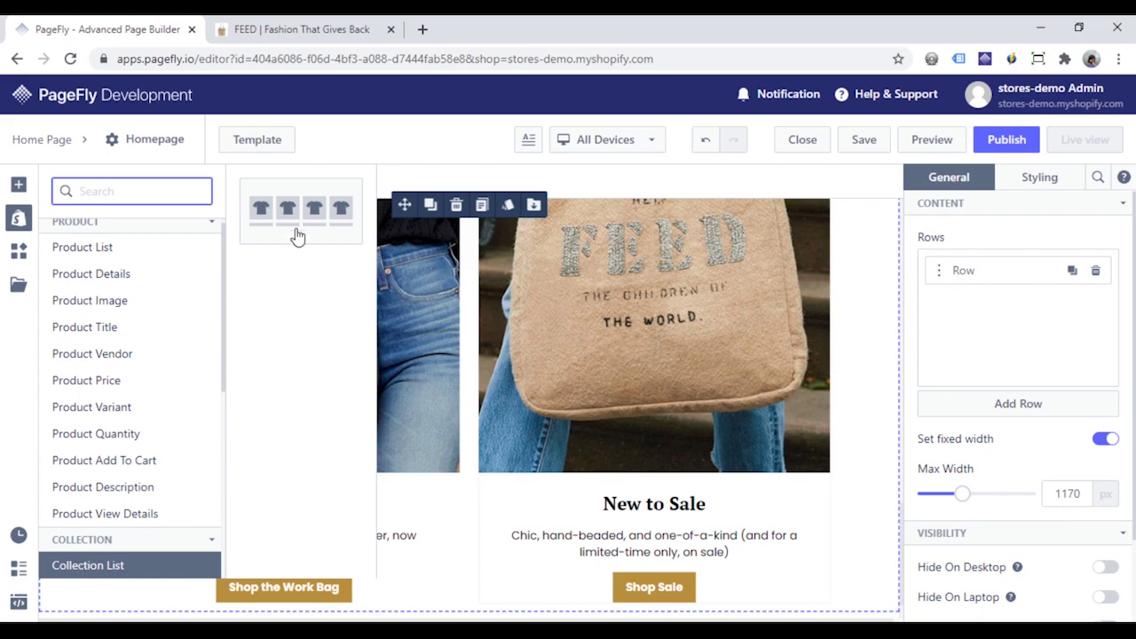
pyautogui.moveTo(298, 236); pyautogui.dragTo(496, 614)
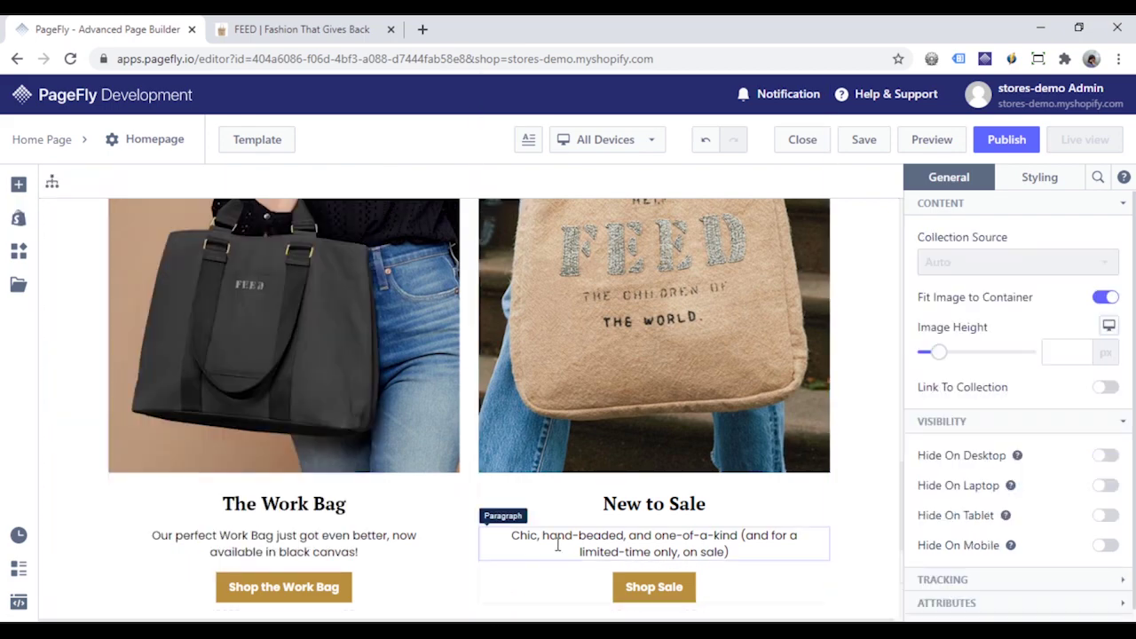
pyautogui.scroll(-2, 854, 542)
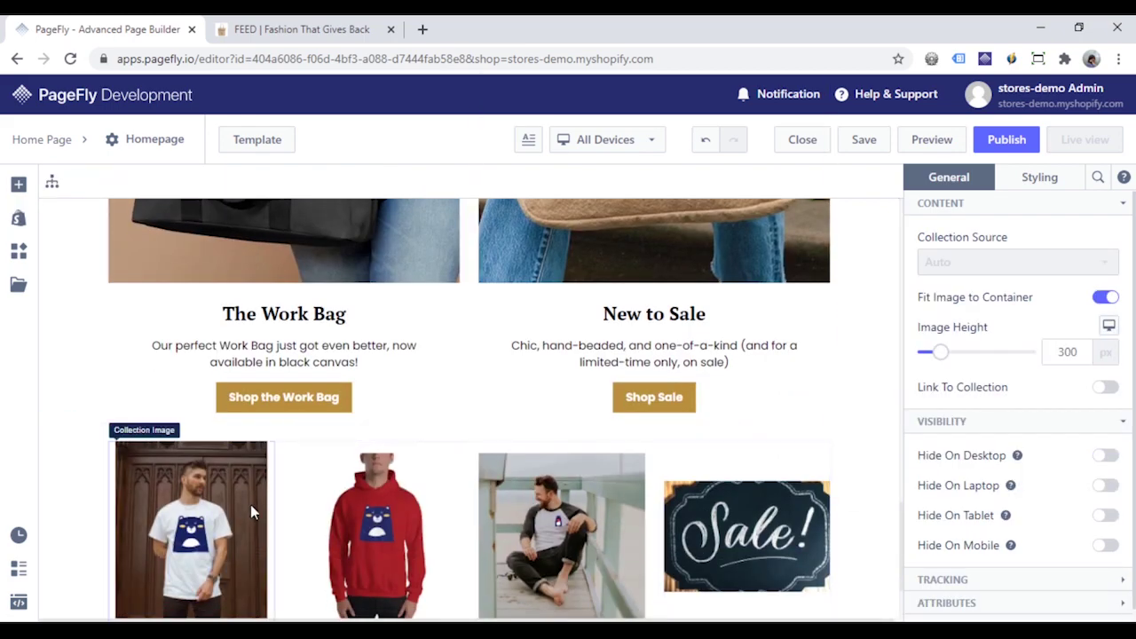
pyautogui.click(250, 504)
pyautogui.click(278, 184)
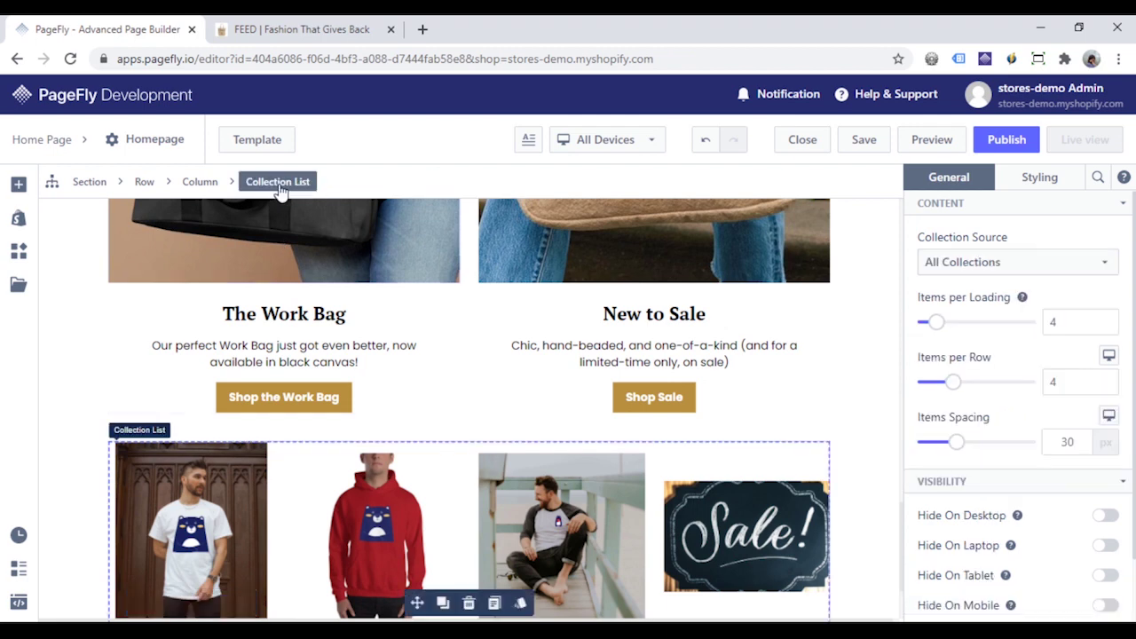
# - Set Collection Source to Custom with Shop Leather Styles, Shop The Home Collection and Shop Best-Sellers
pyautogui.click(1000, 262)
pyautogui.click(1028, 323)
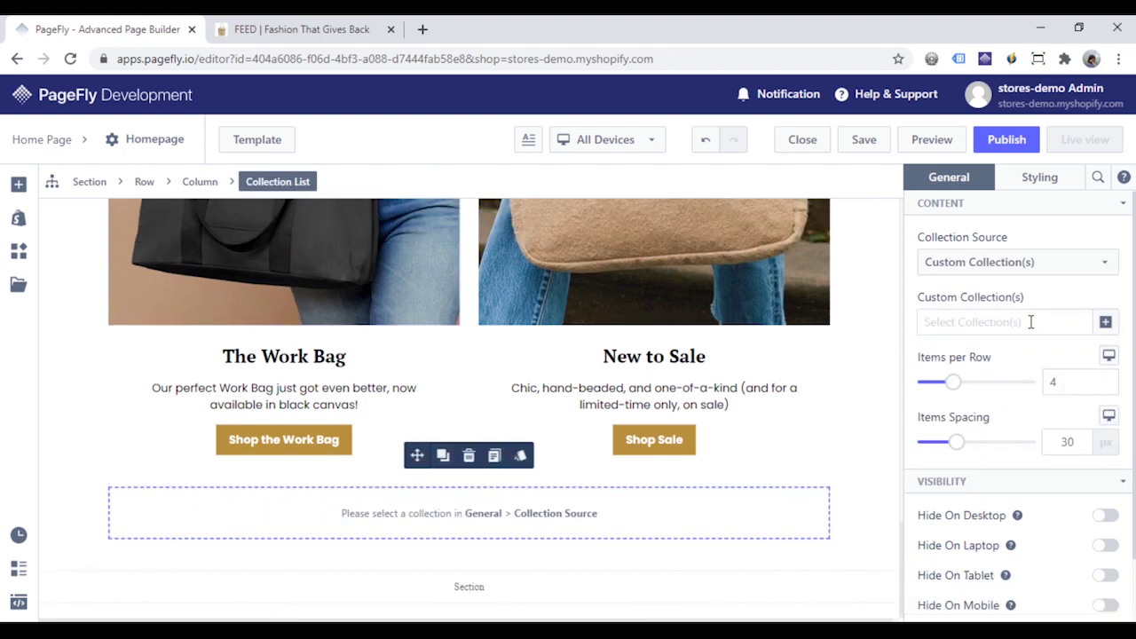
pyautogui.click(1105, 323)
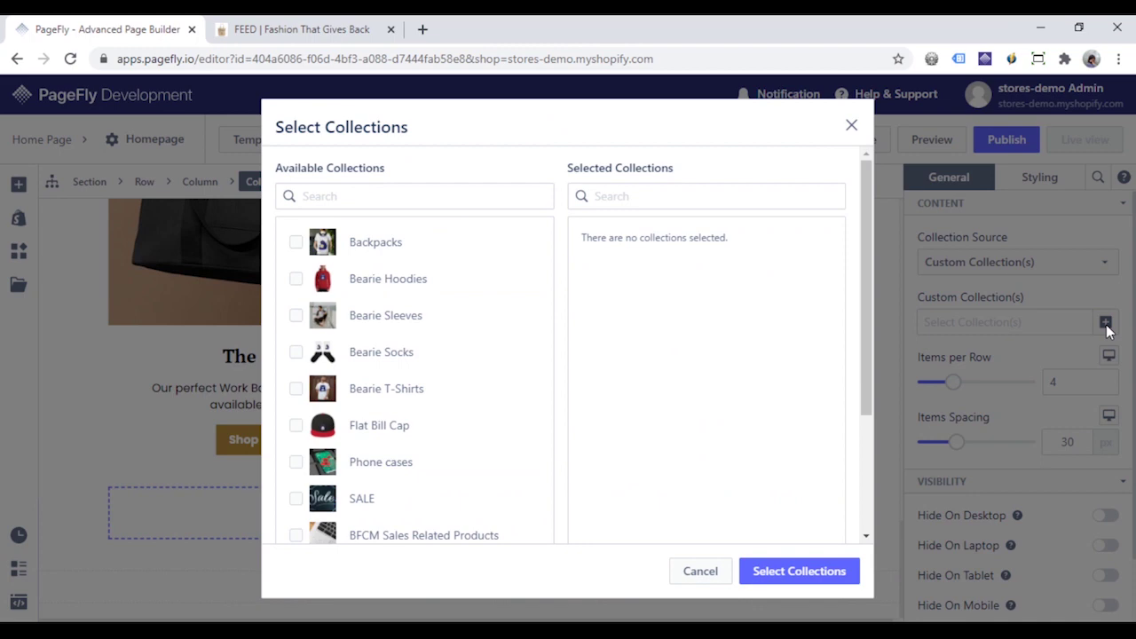
pyautogui.scroll(-3, 390, 395)
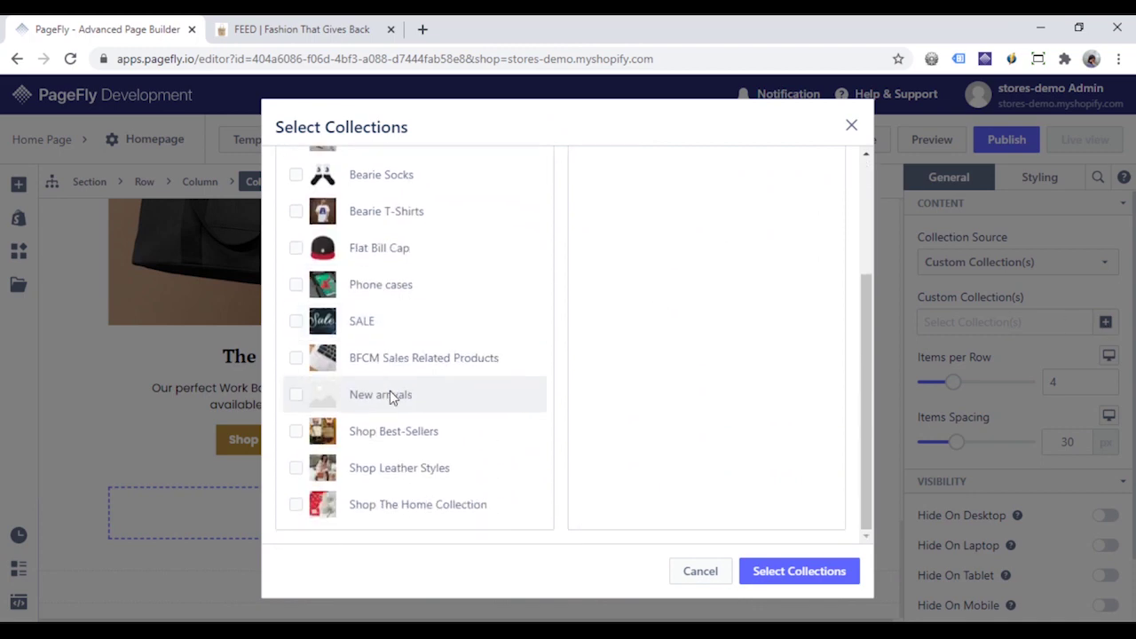
pyautogui.click(381, 470)
pyautogui.click(383, 498)
pyautogui.click(386, 436)
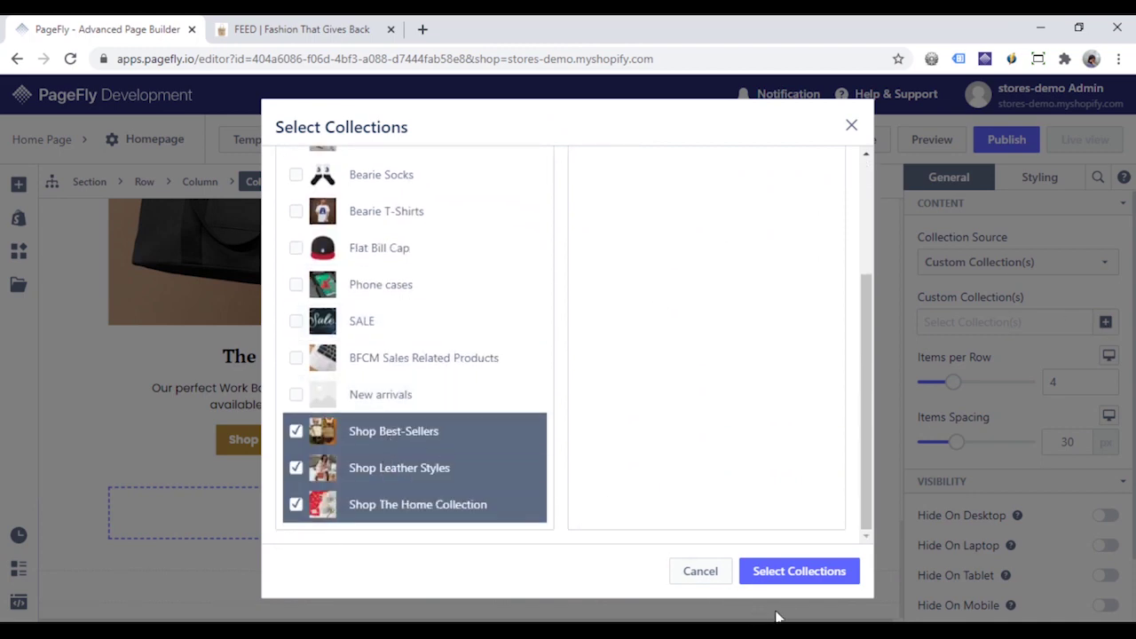
pyautogui.click(785, 575)
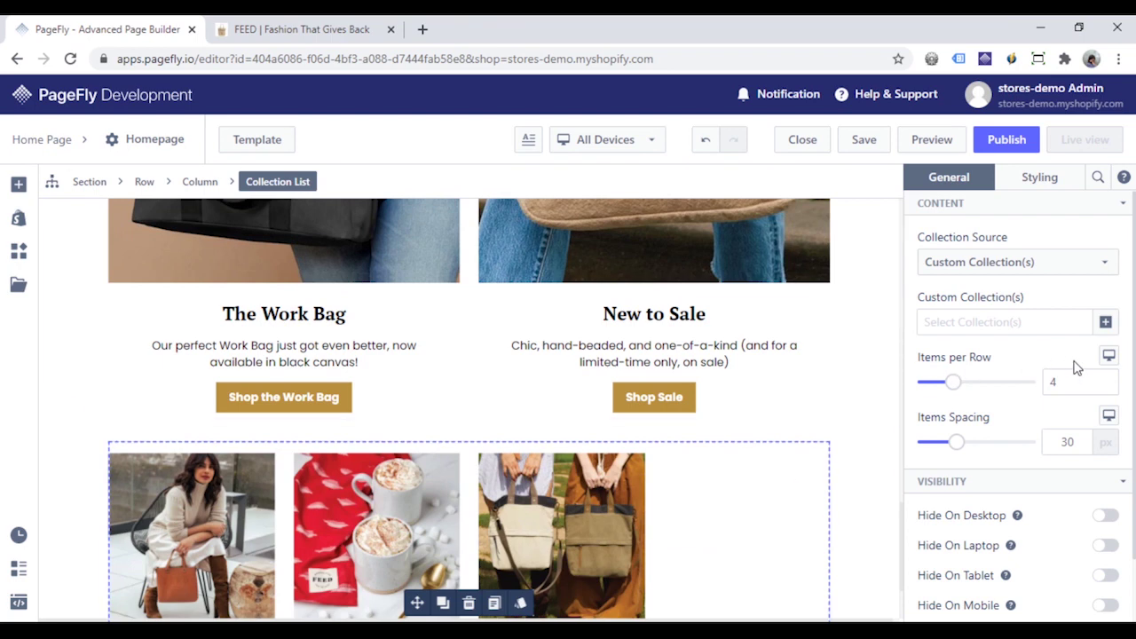
# - Show 3 items per row with 0 spacing and a 353 image height
pyautogui.click(1053, 383)
pyautogui.write('3')
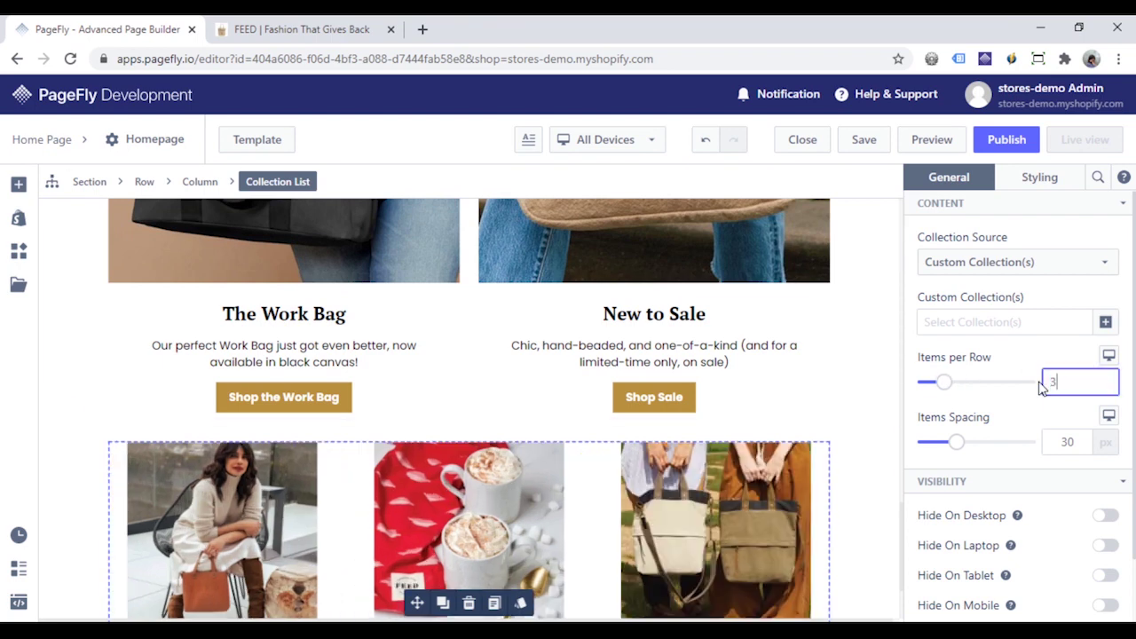
pyautogui.scroll(-1, 881, 479)
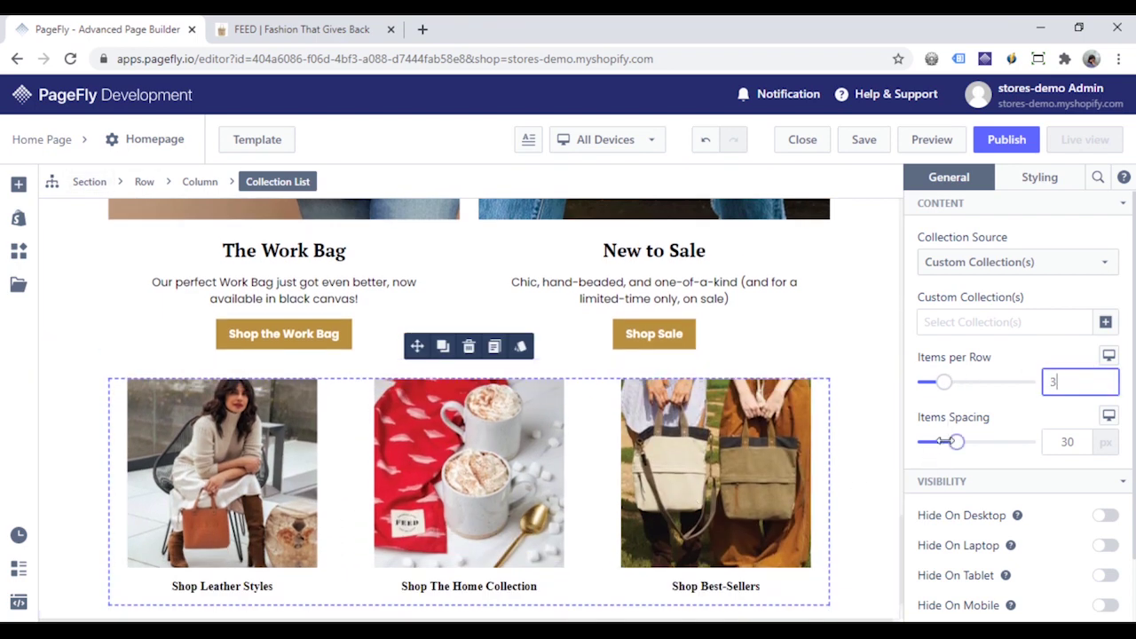
pyautogui.click(956, 441)
pyautogui.click(1066, 441)
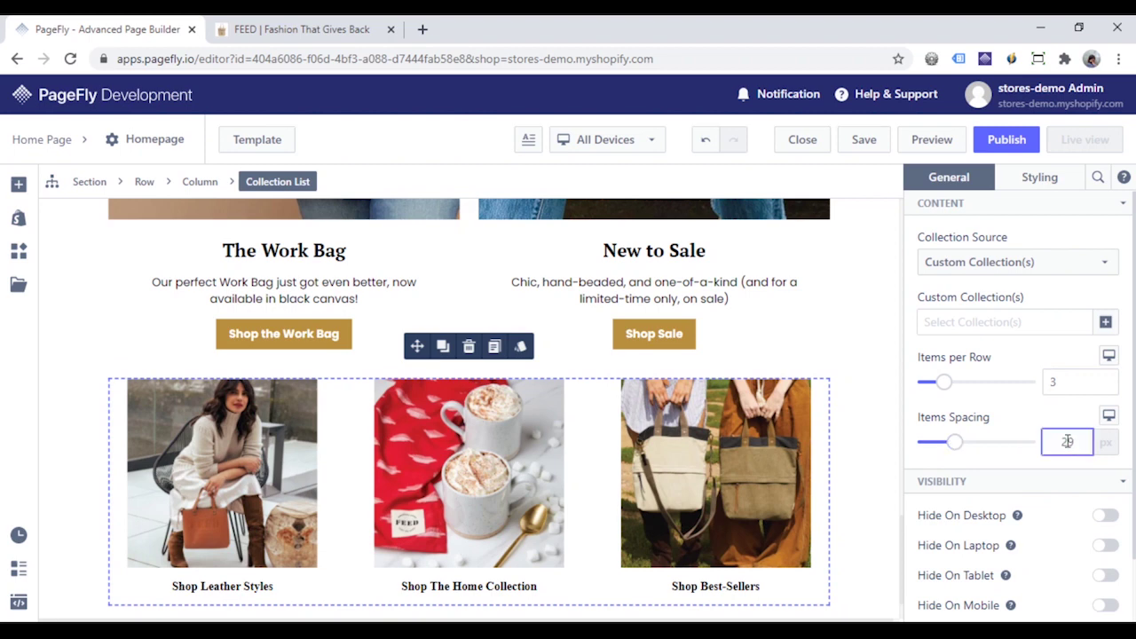
pyautogui.write('0')
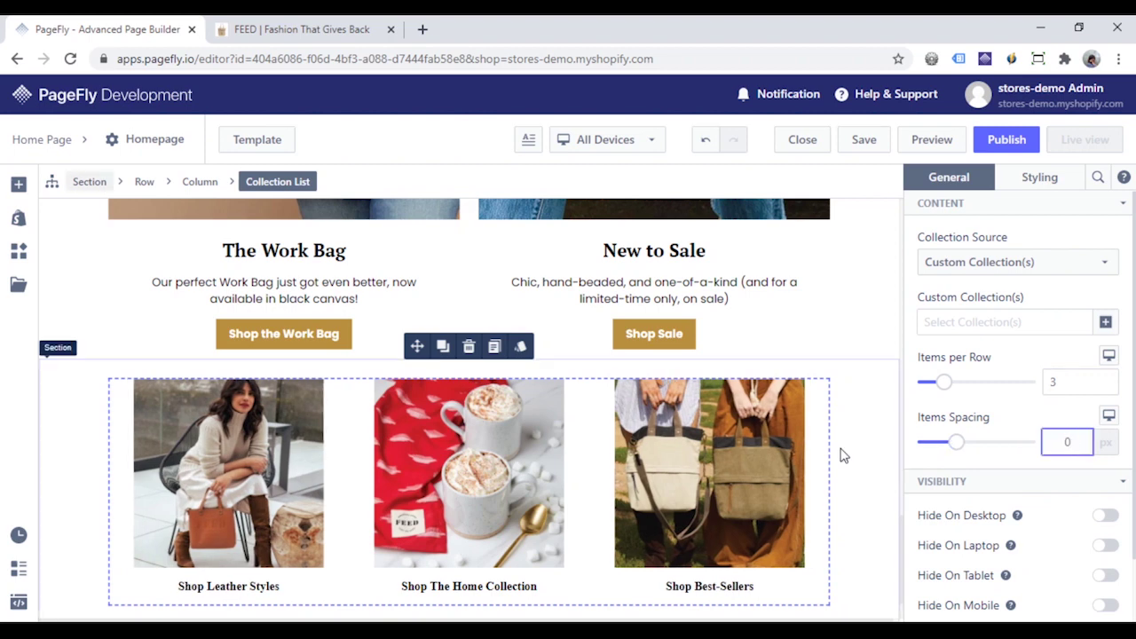
pyautogui.click(765, 438)
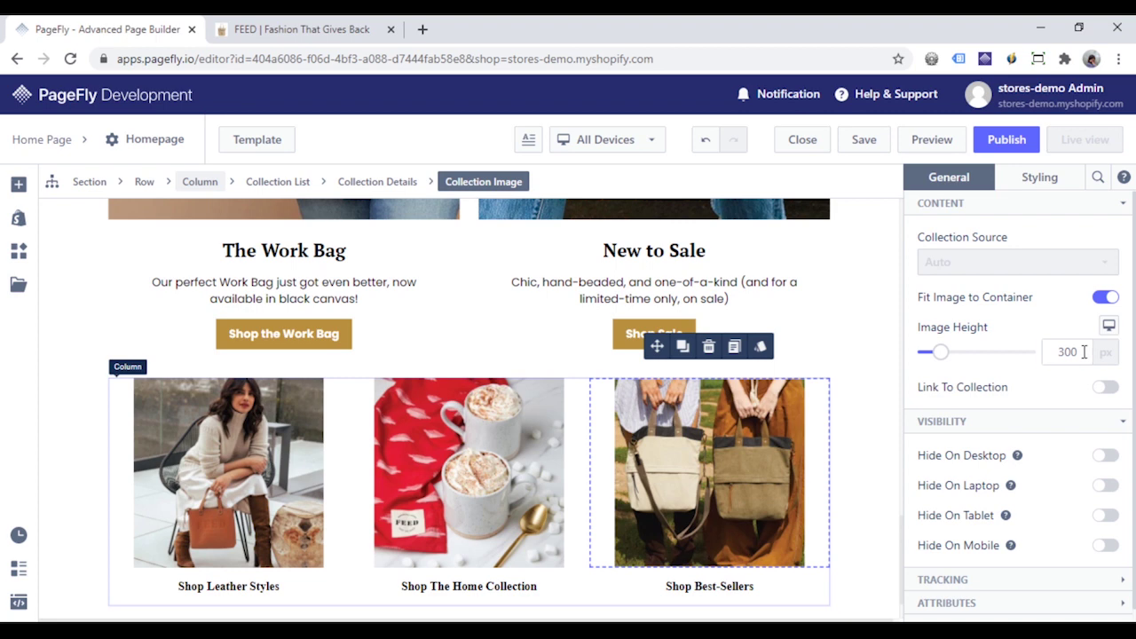
pyautogui.moveTo(1083, 352); pyautogui.dragTo(1054, 352)
pyautogui.write('353')
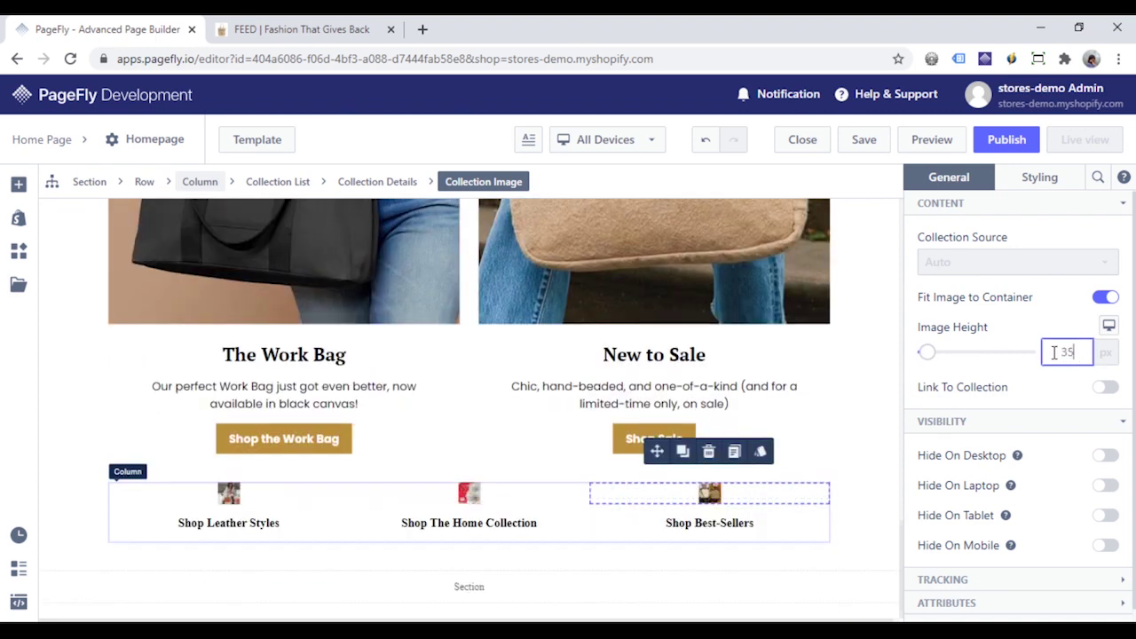
pyautogui.click(874, 458)
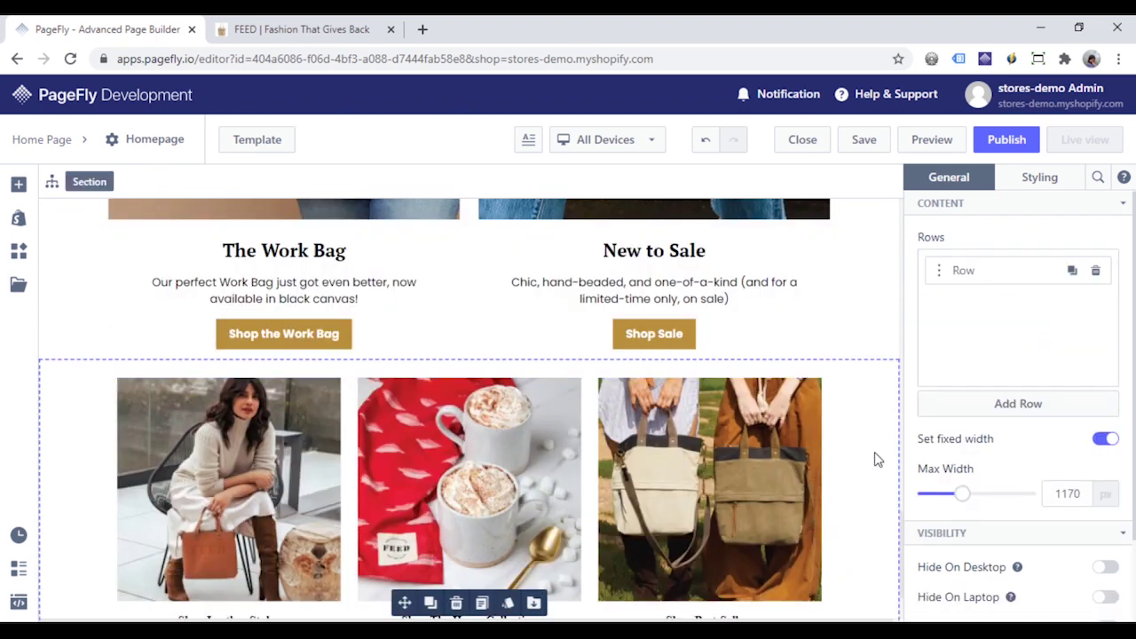
pyautogui.scroll(-1, 871, 458)
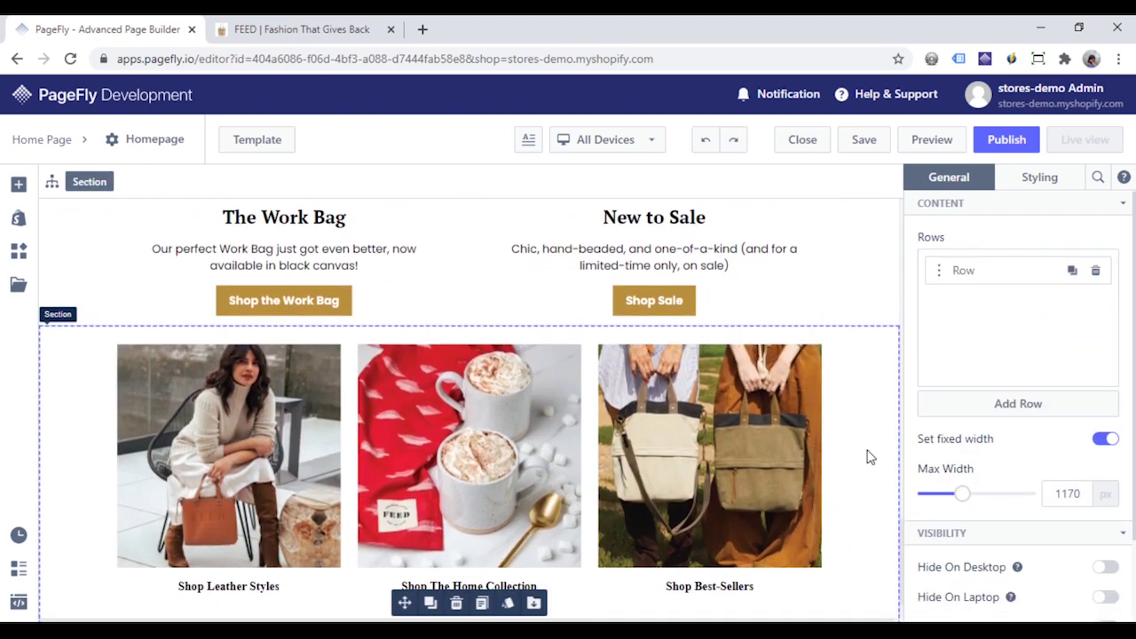
# - Add a button under the collection grid and centre-align it within its column
pyautogui.scroll(-1, 15, 180)
pyautogui.click(18, 182)
pyautogui.moveTo(84, 449)
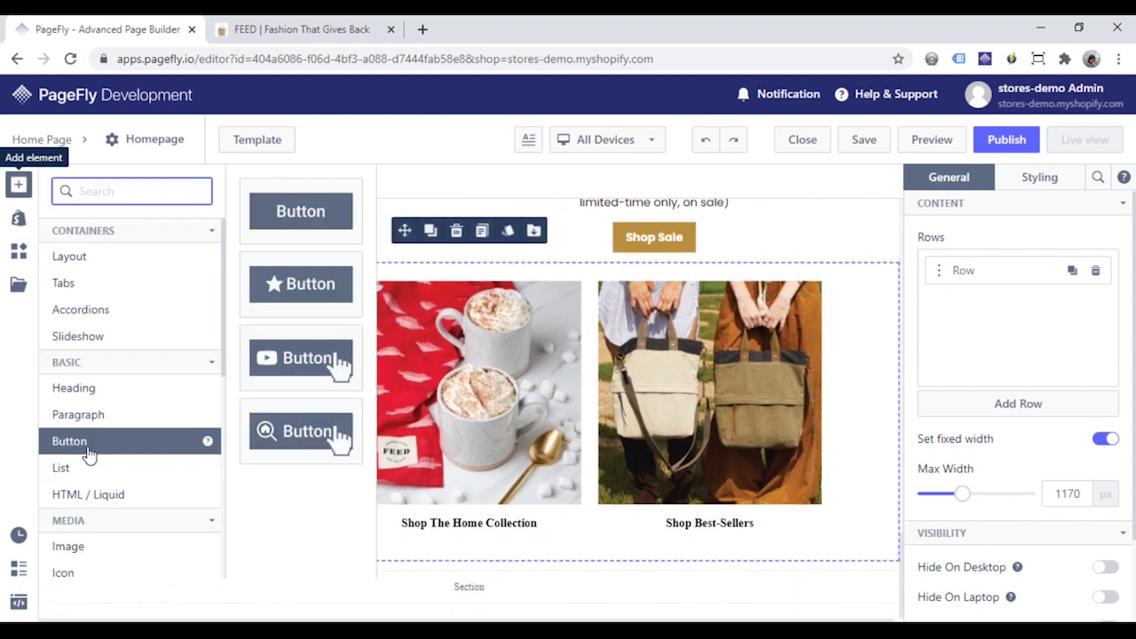
pyautogui.moveTo(311, 217); pyautogui.dragTo(480, 553)
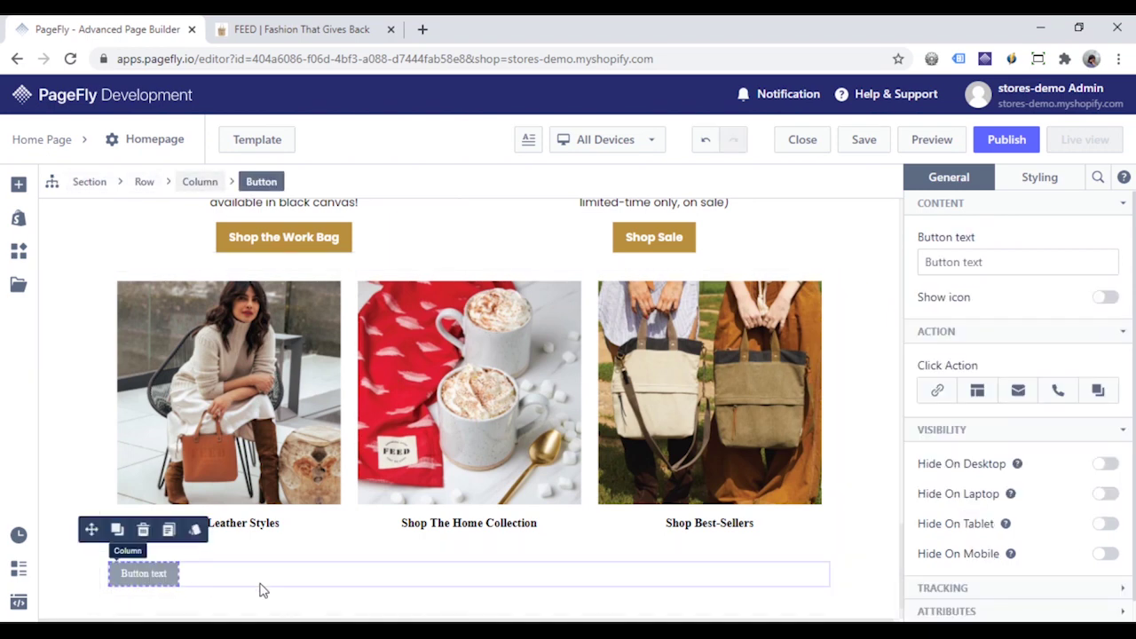
pyautogui.click(230, 592)
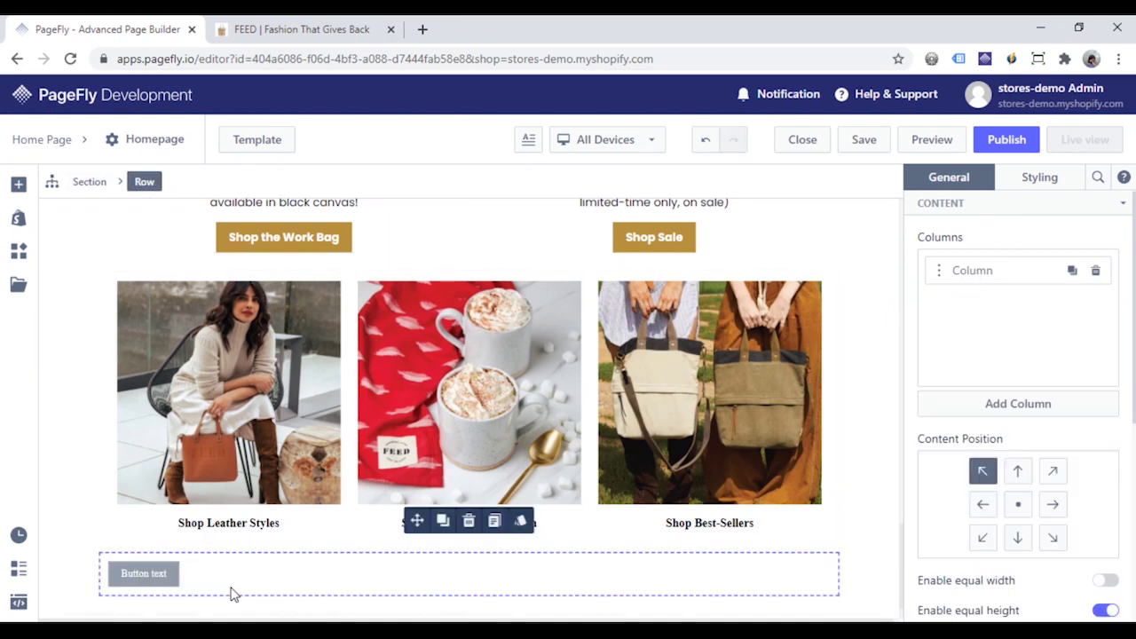
pyautogui.click(237, 584)
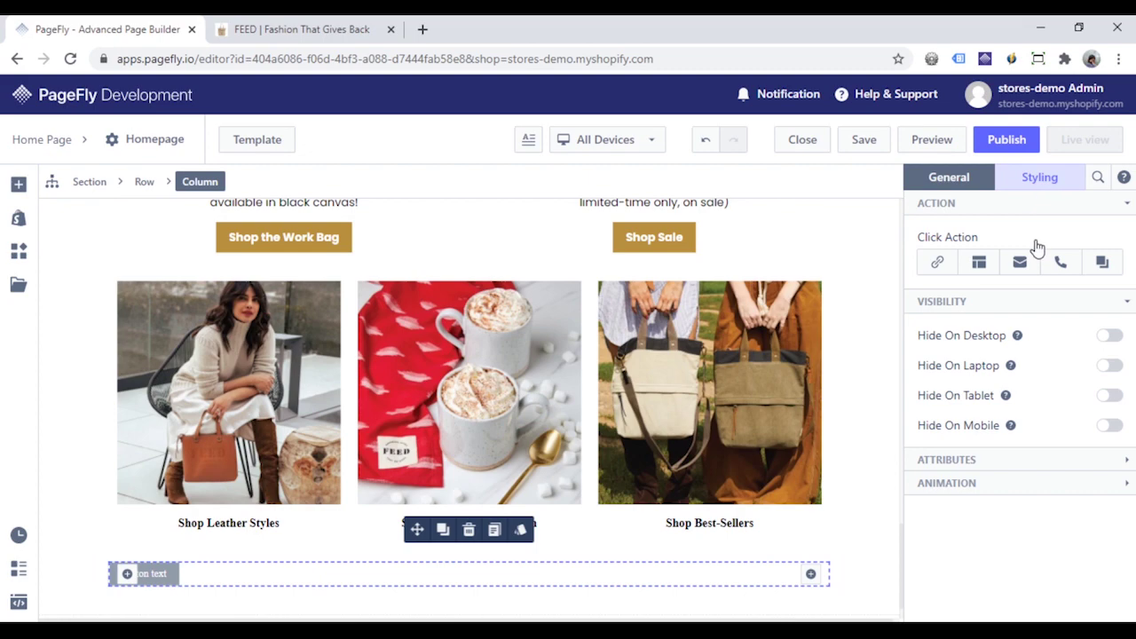
pyautogui.scroll(-5, 1019, 405)
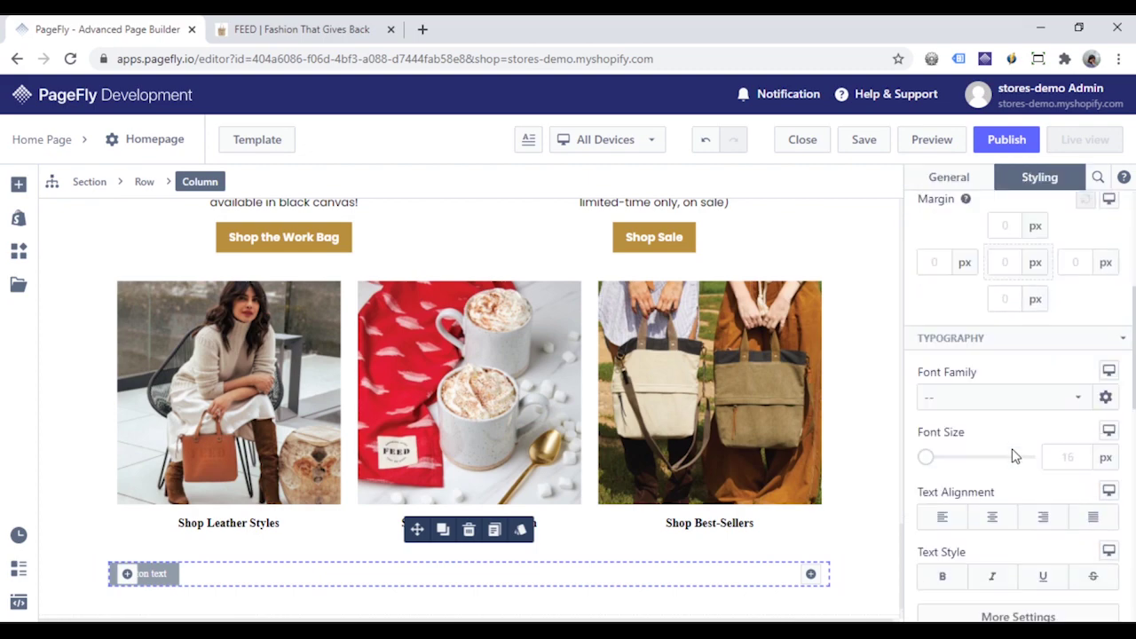
pyautogui.click(993, 435)
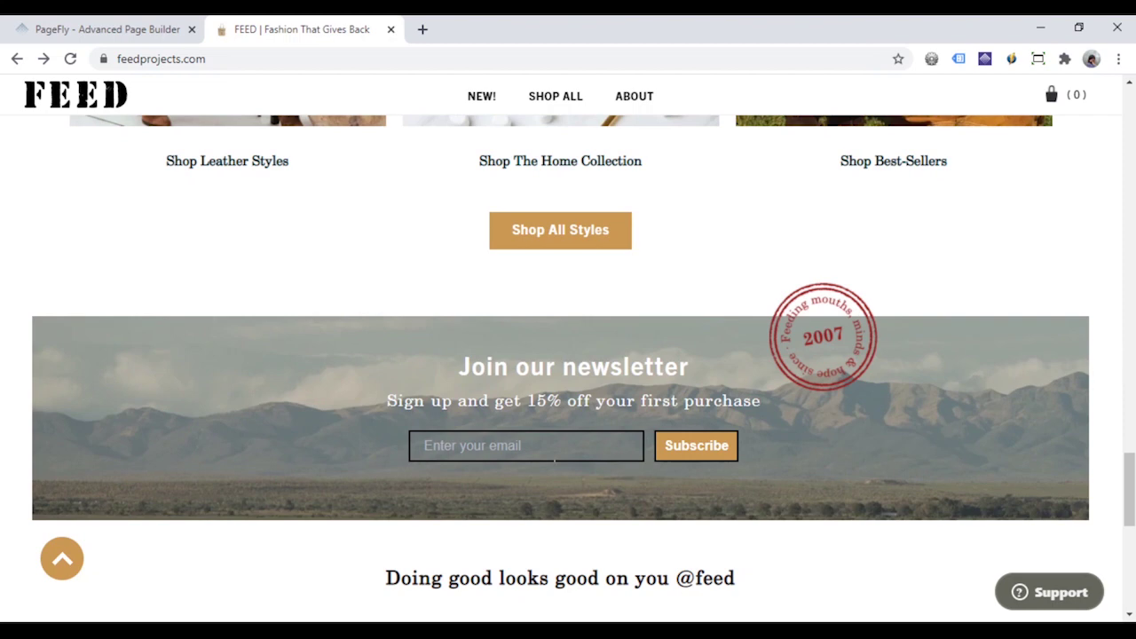
# - Add a heading and a paragraph to the empty bottom section
pyautogui.click(91, 32)
pyautogui.scroll(-1, 644, 413)
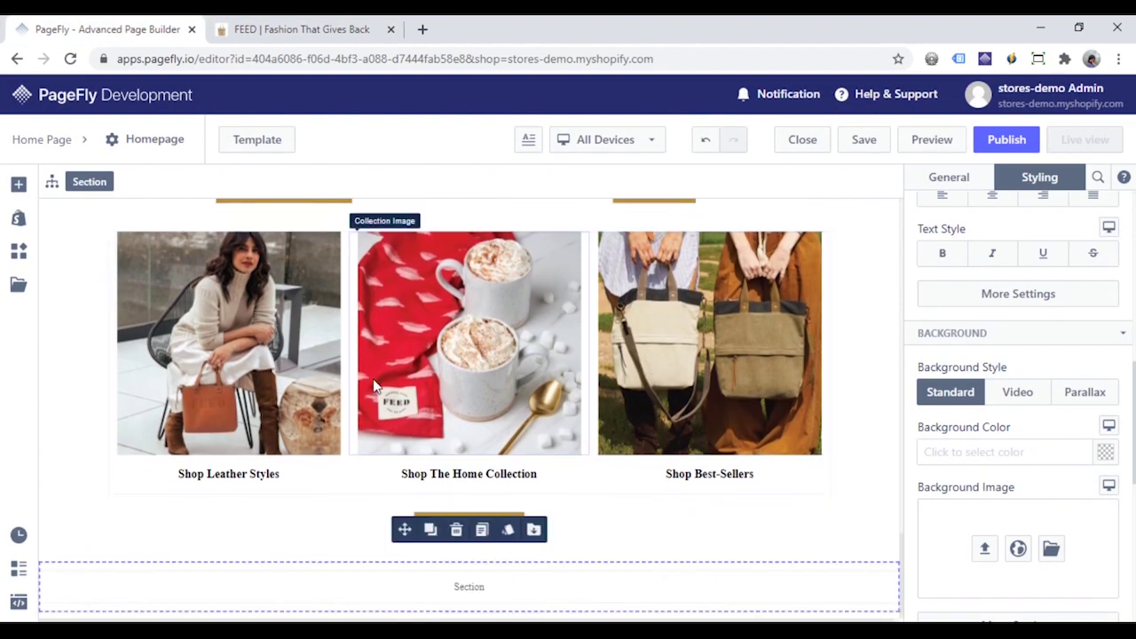
pyautogui.click(18, 184)
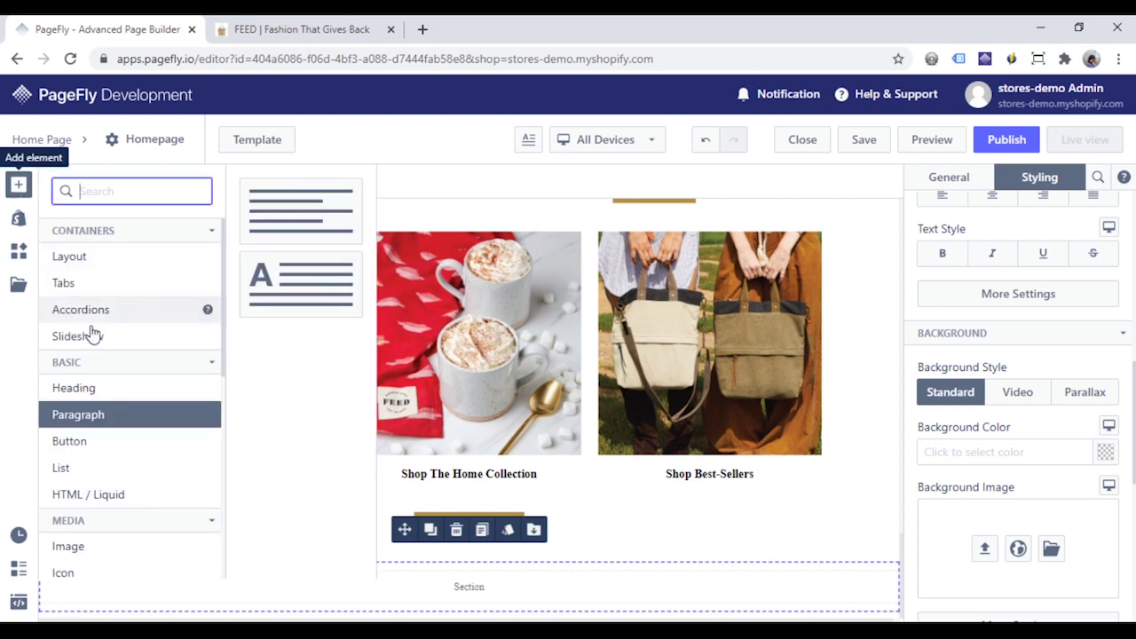
pyautogui.click(116, 386)
pyautogui.click(495, 581)
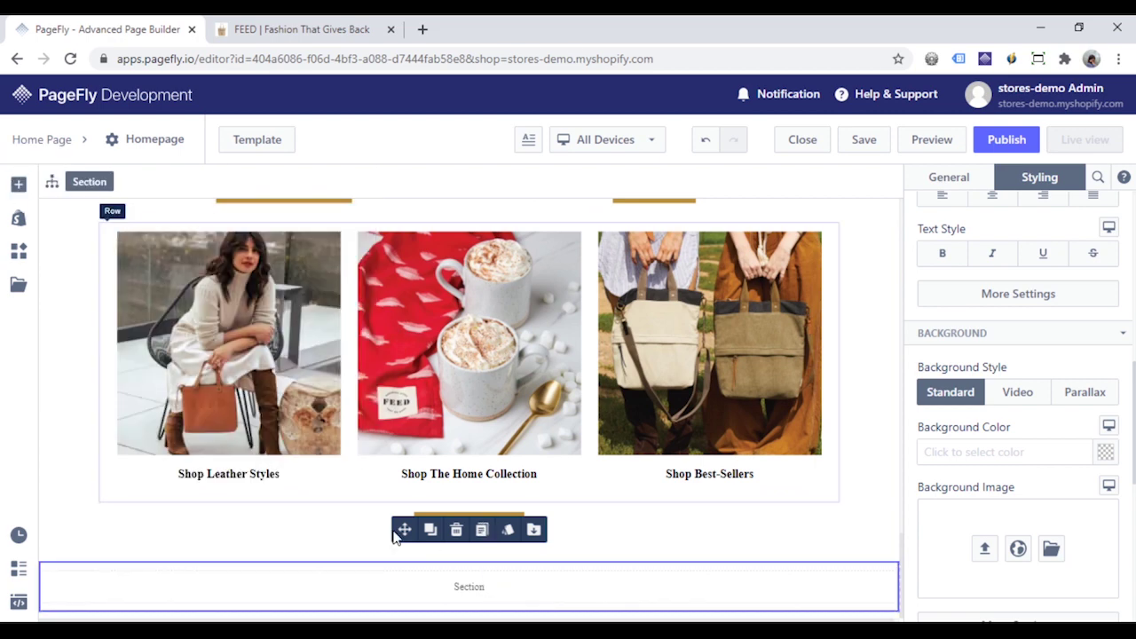
pyautogui.click(18, 183)
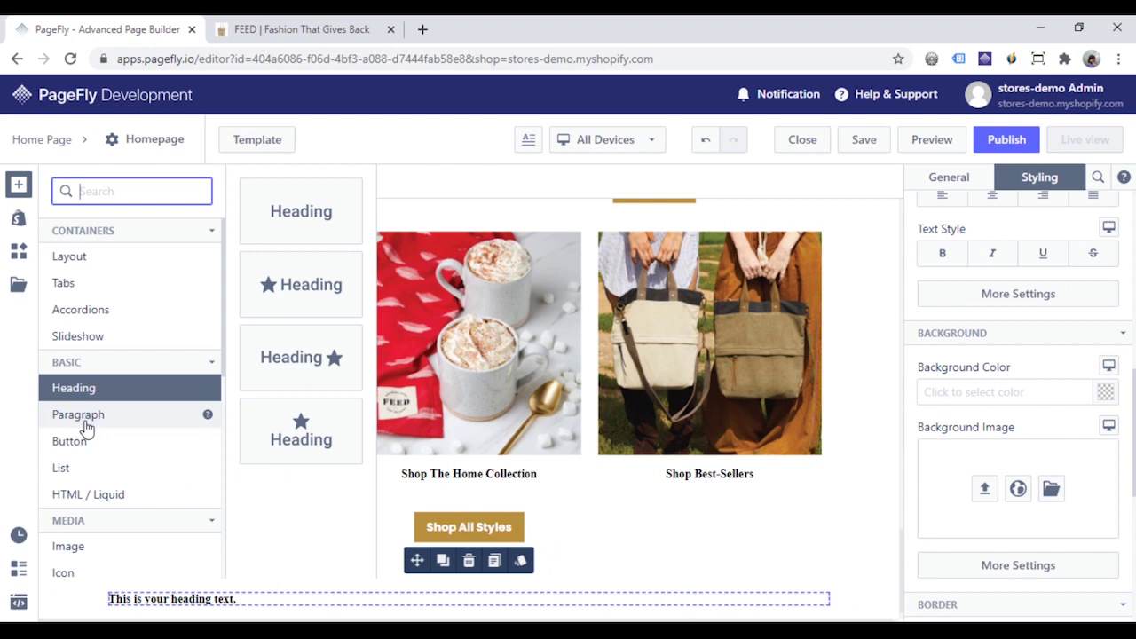
pyautogui.click(82, 414)
pyautogui.moveTo(289, 234); pyautogui.dragTo(468, 608)
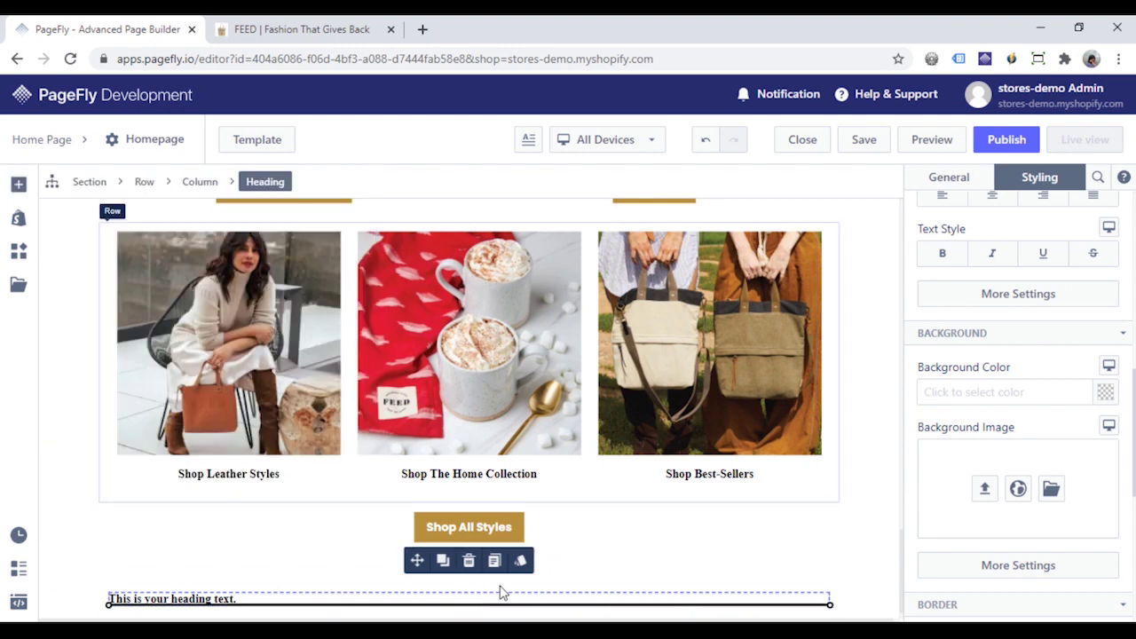
pyautogui.moveTo(752, 575); pyautogui.dragTo(837, 562)
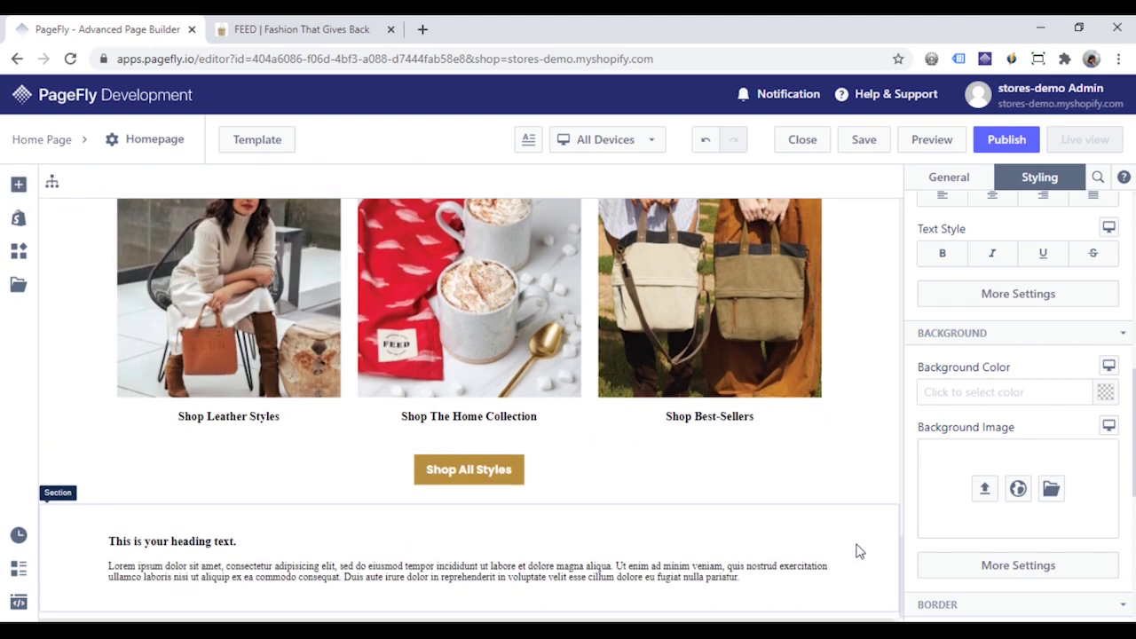
# - Add a Customer Form email sign-up with a Submit button below the paragraph
pyautogui.click(18, 218)
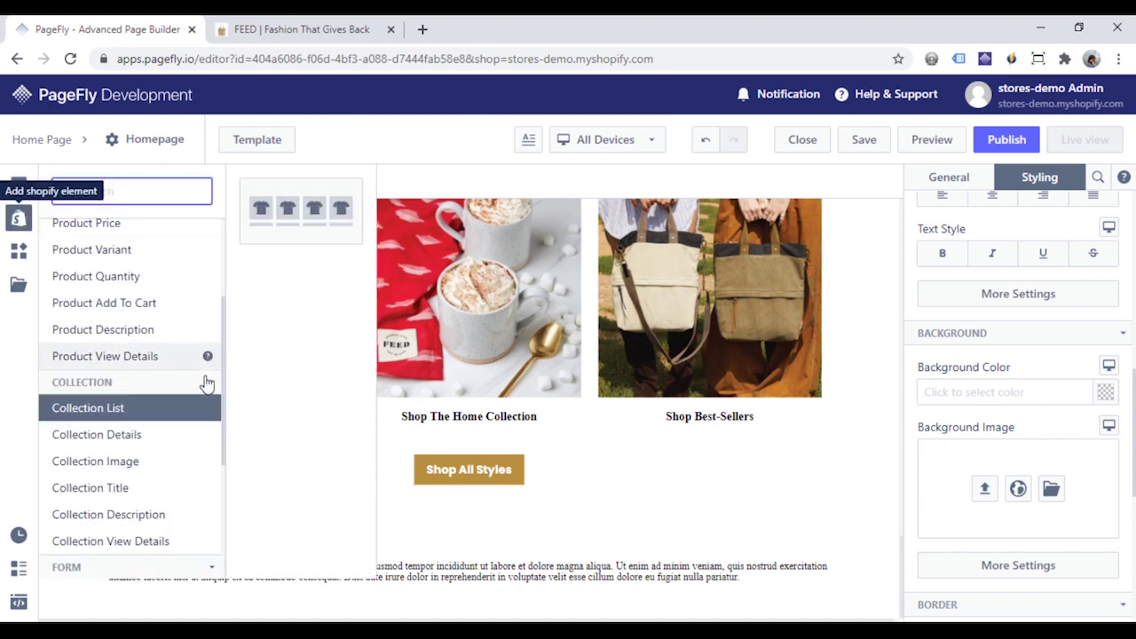
pyautogui.scroll(-3, 139, 337)
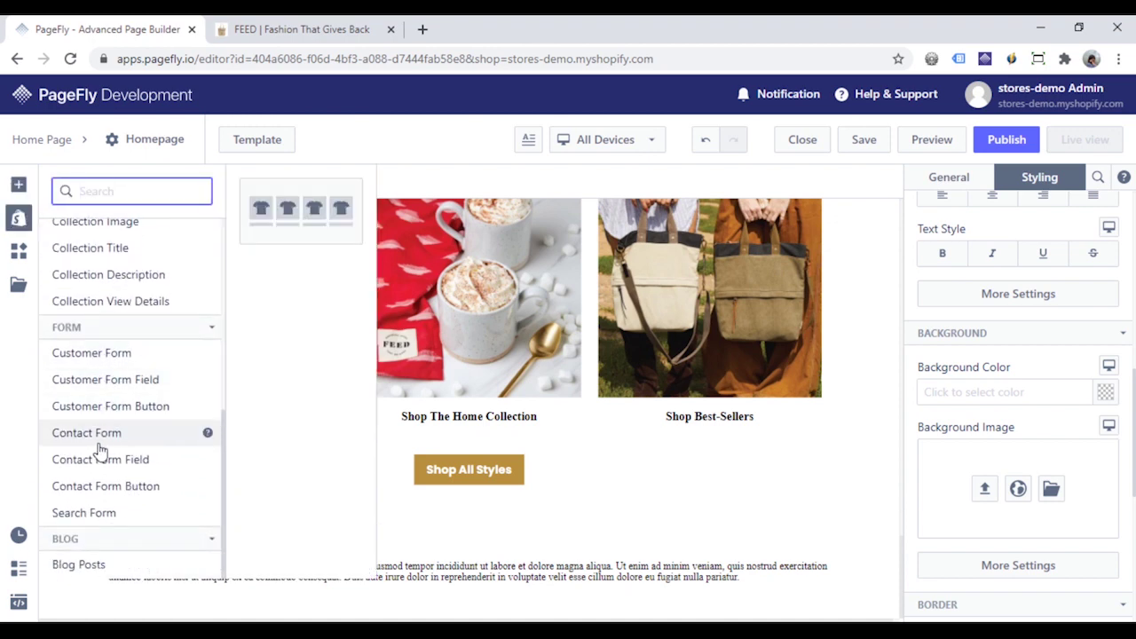
pyautogui.click(110, 357)
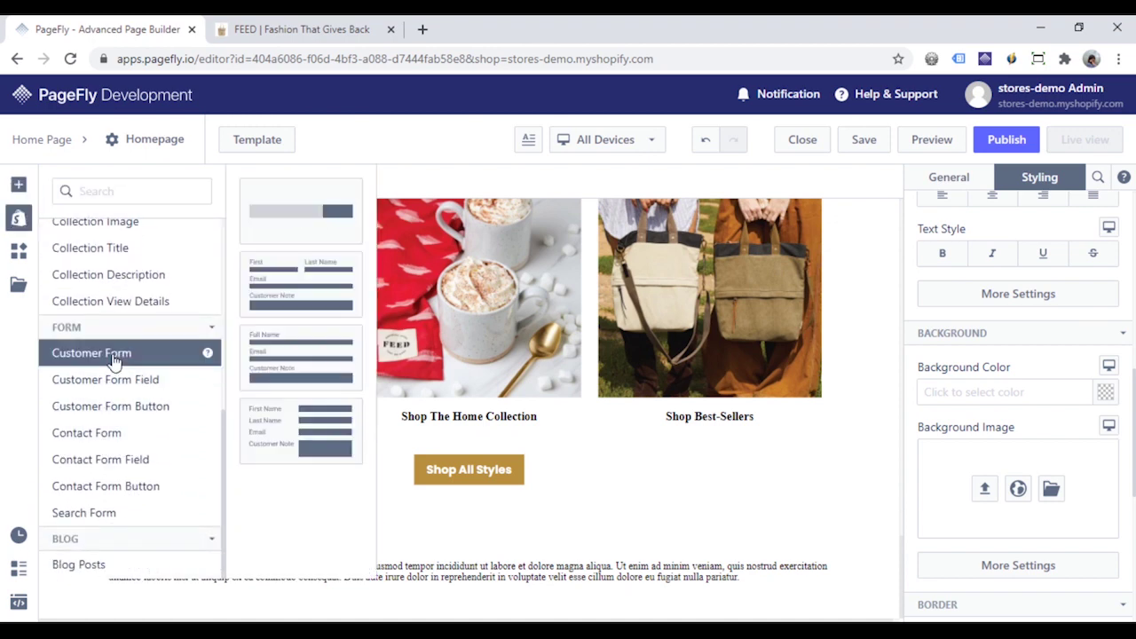
pyautogui.moveTo(277, 204); pyautogui.dragTo(421, 585)
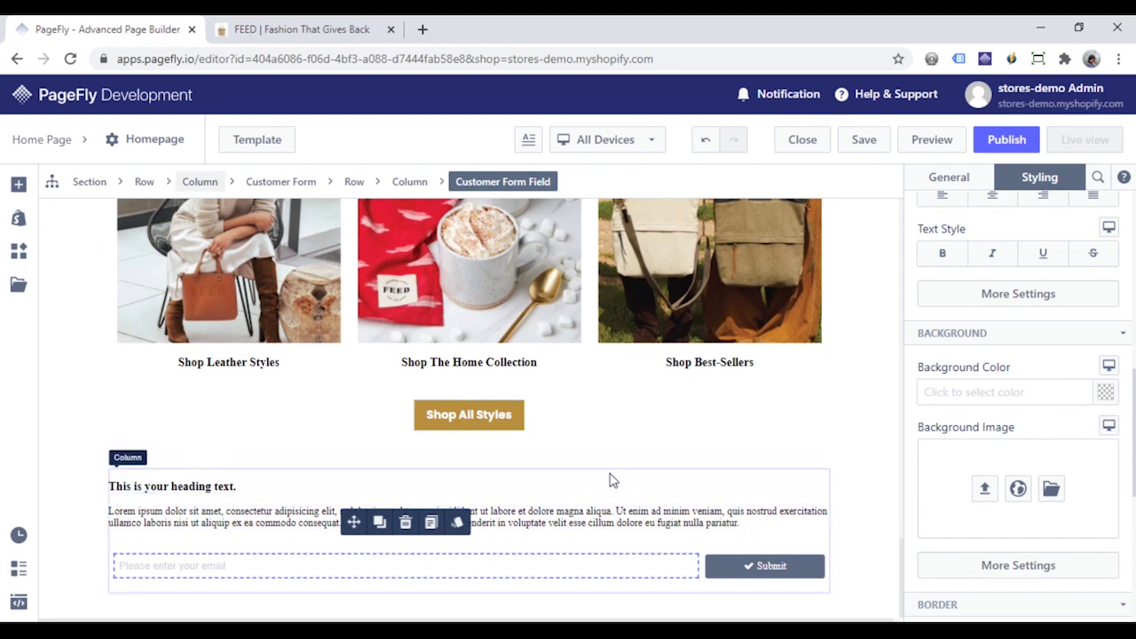
# - Centre the sign-up column's text and give it 300 left and right padding
pyautogui.click(609, 480)
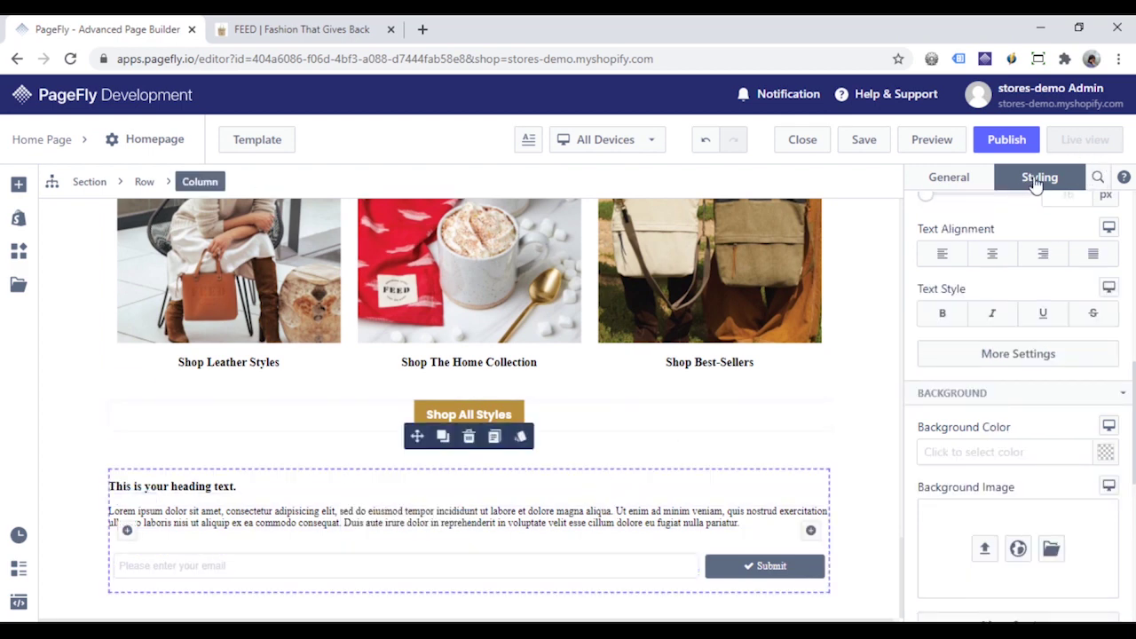
pyautogui.click(992, 256)
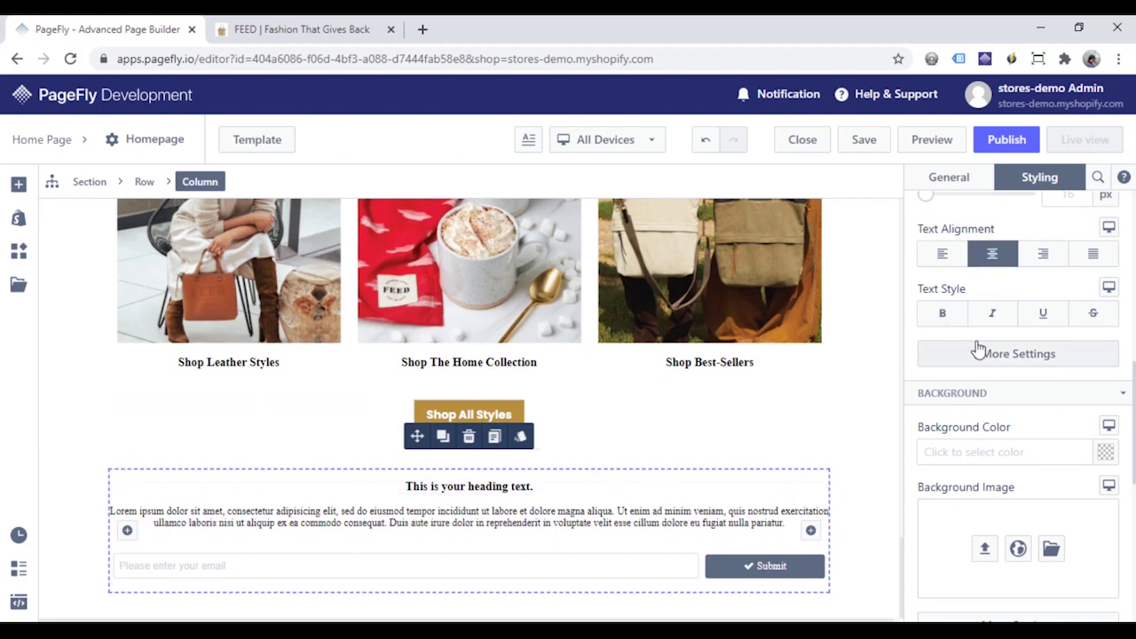
pyautogui.scroll(5, 993, 351)
pyautogui.scroll(1, 976, 342)
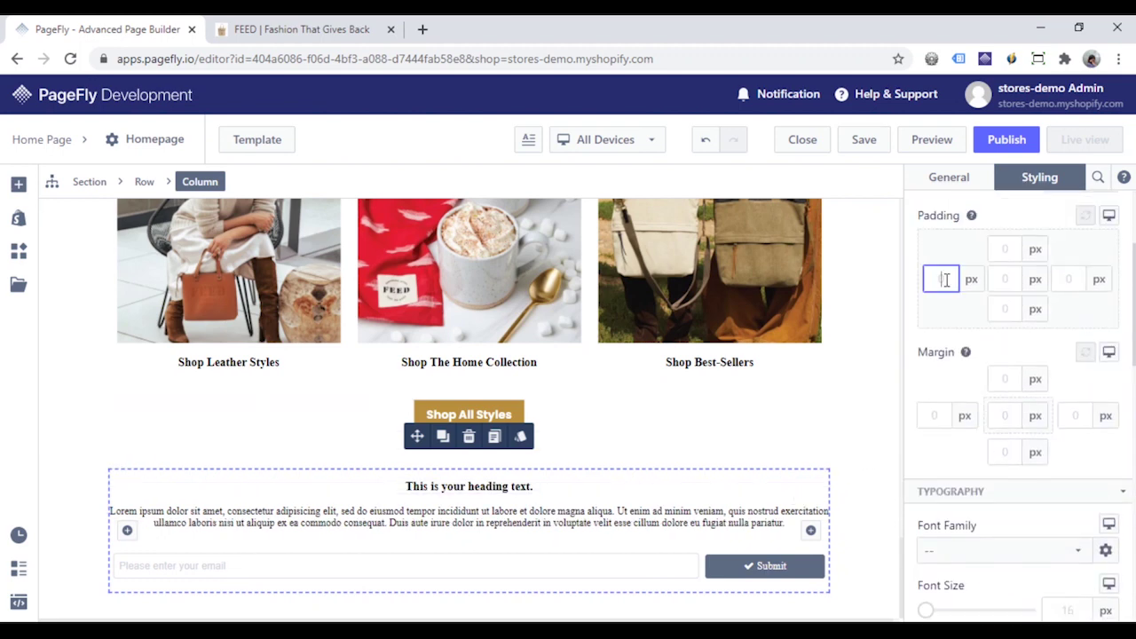
pyautogui.write('300')
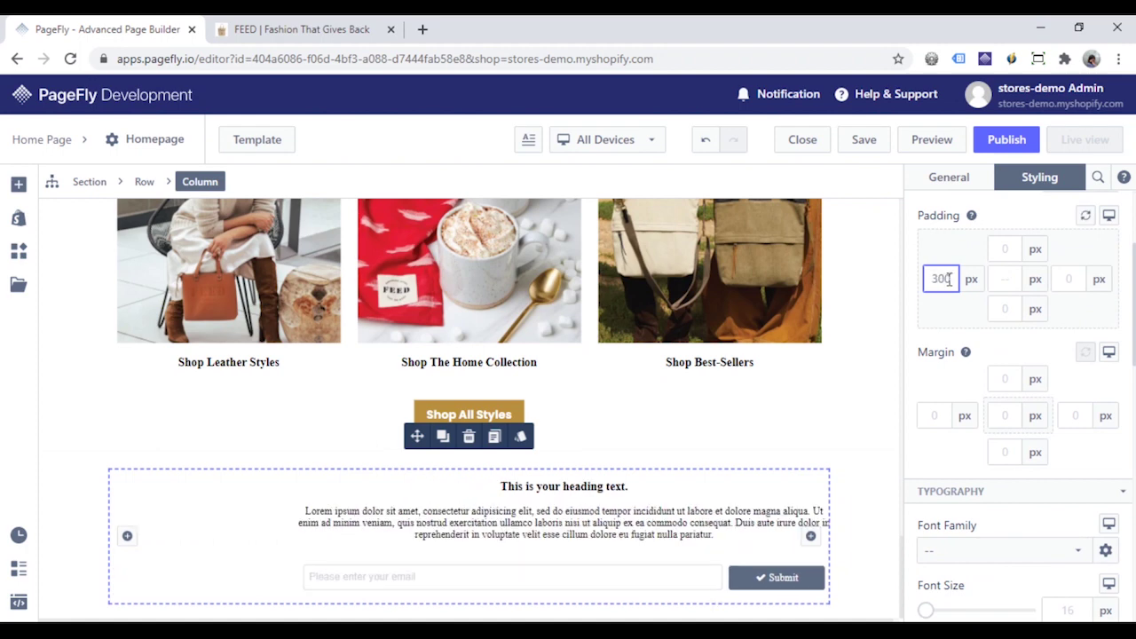
pyautogui.click(1065, 279)
pyautogui.write('300')
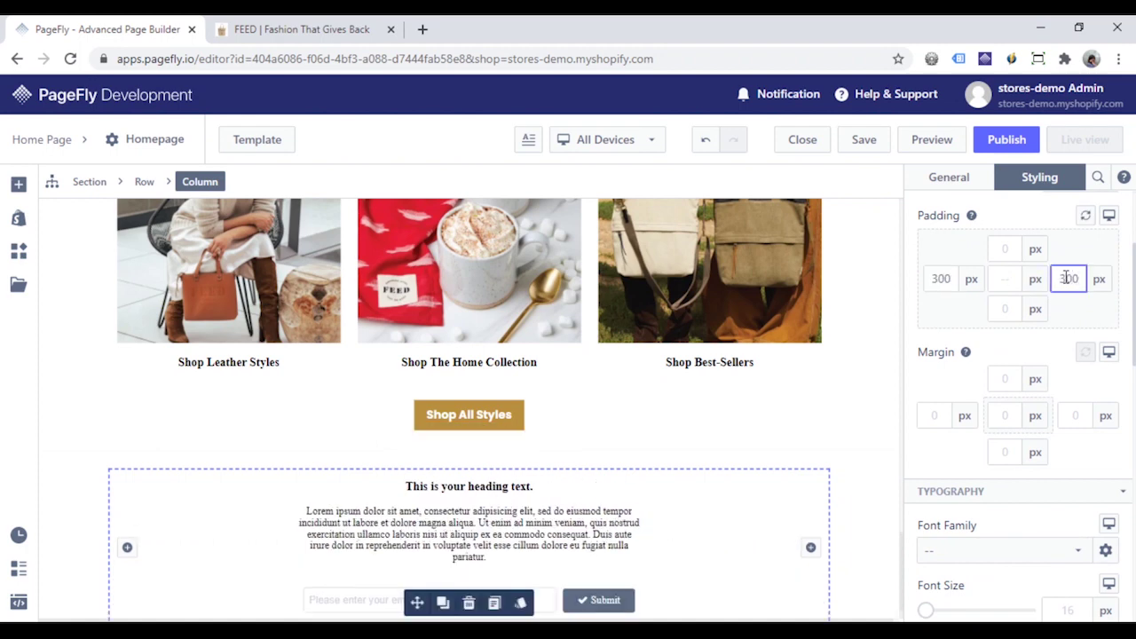
pyautogui.scroll(-1, 852, 441)
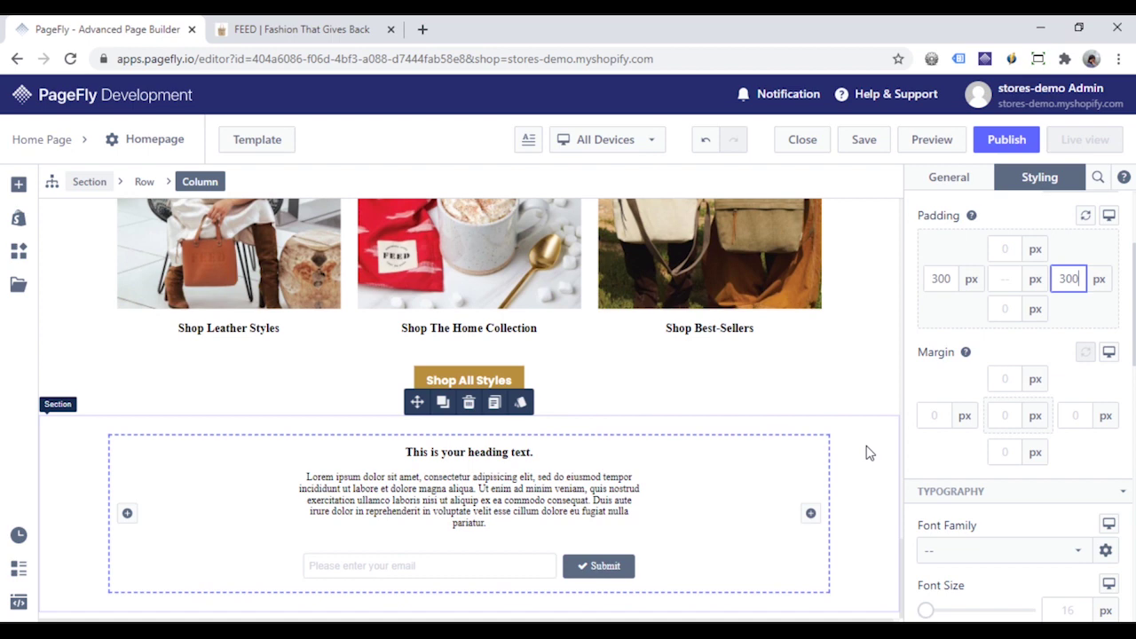
# - Set the section's background image to the 285A9534_v5 mountain landscape
pyautogui.click(867, 452)
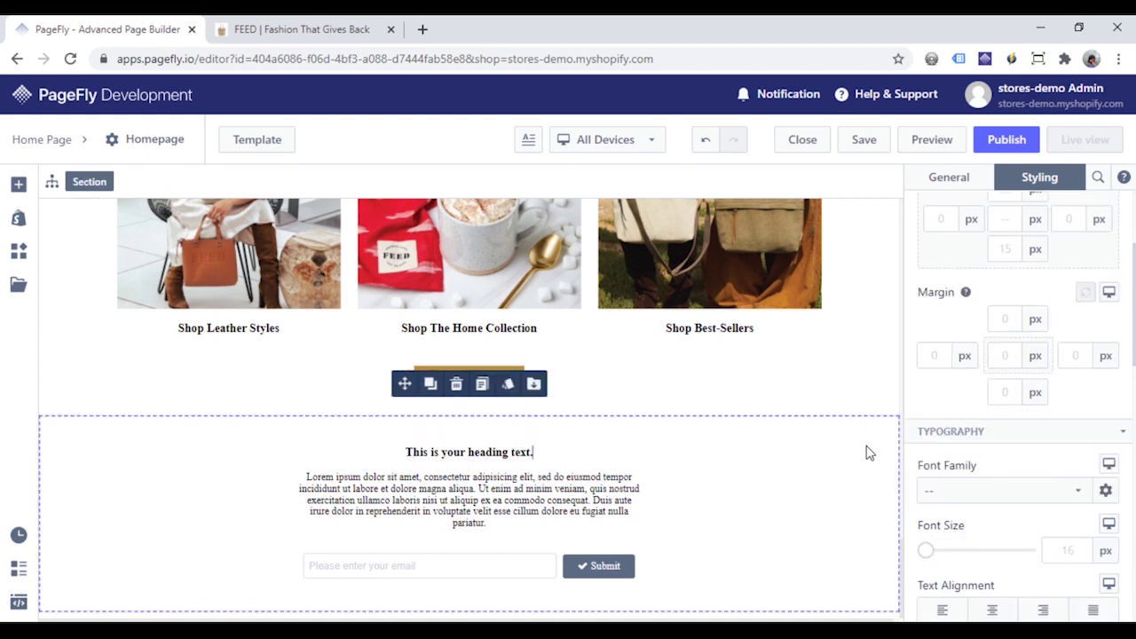
pyautogui.scroll(-5, 1047, 397)
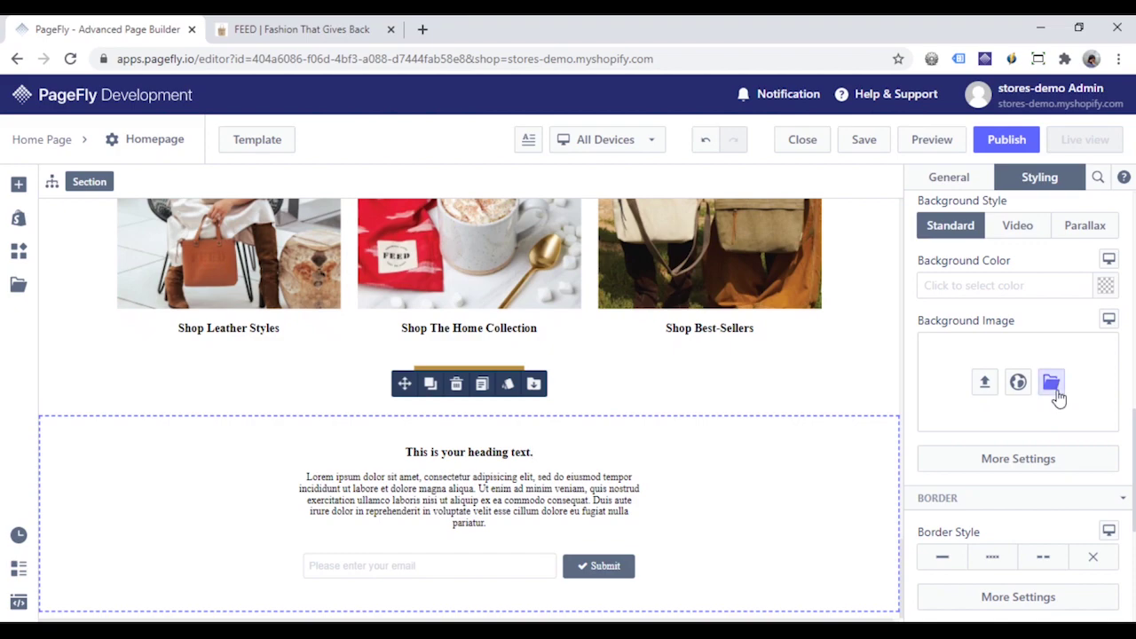
pyautogui.click(1053, 388)
pyautogui.scroll(-1, 597, 415)
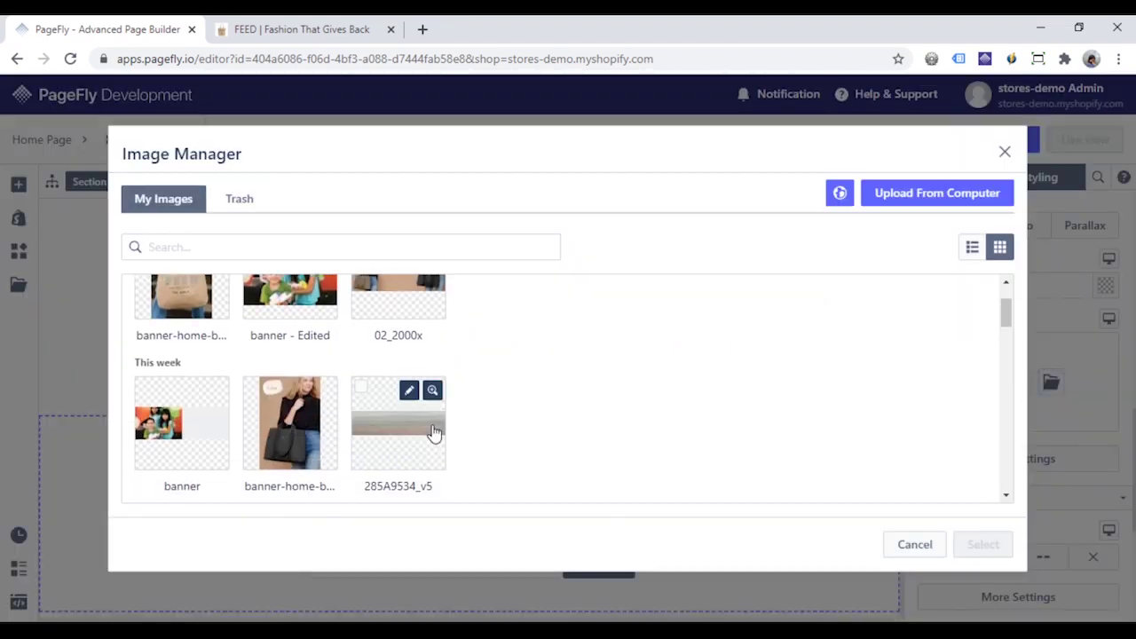
pyautogui.click(435, 434)
pyautogui.click(980, 543)
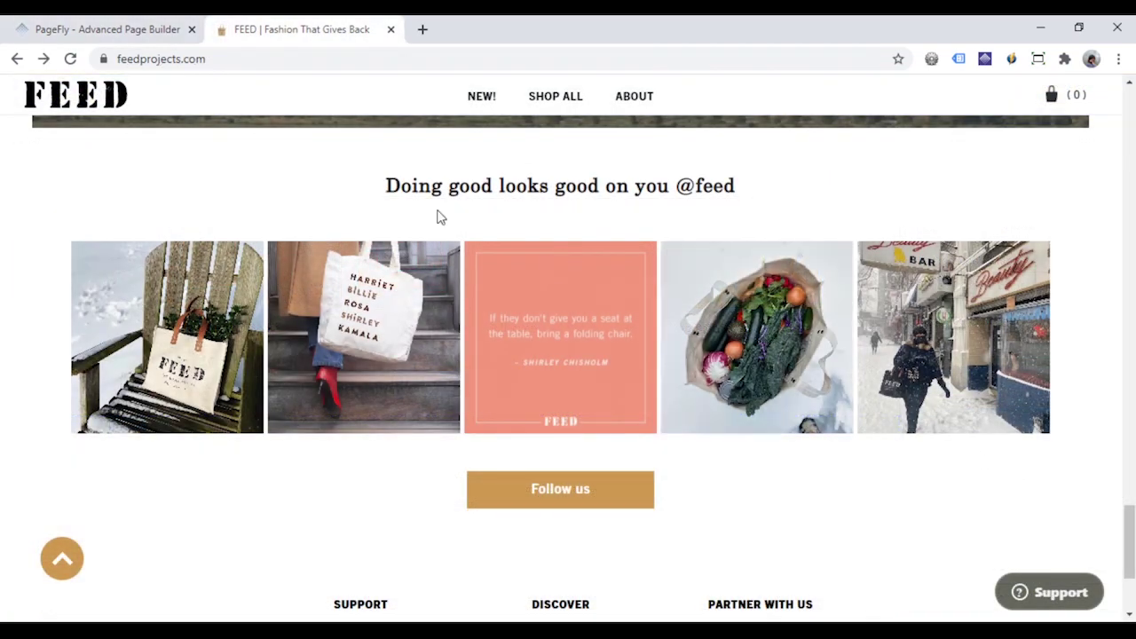
pyautogui.click(147, 29)
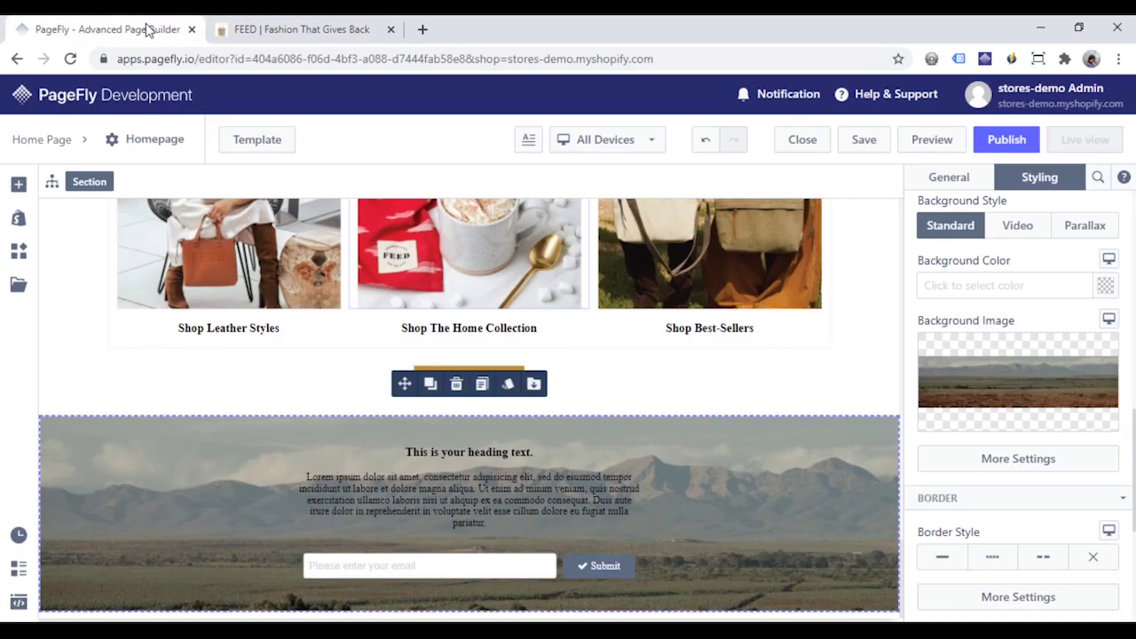
# - Add the Instagram feed element, found by searching 'ins', below the newsletter section
pyautogui.click(19, 184)
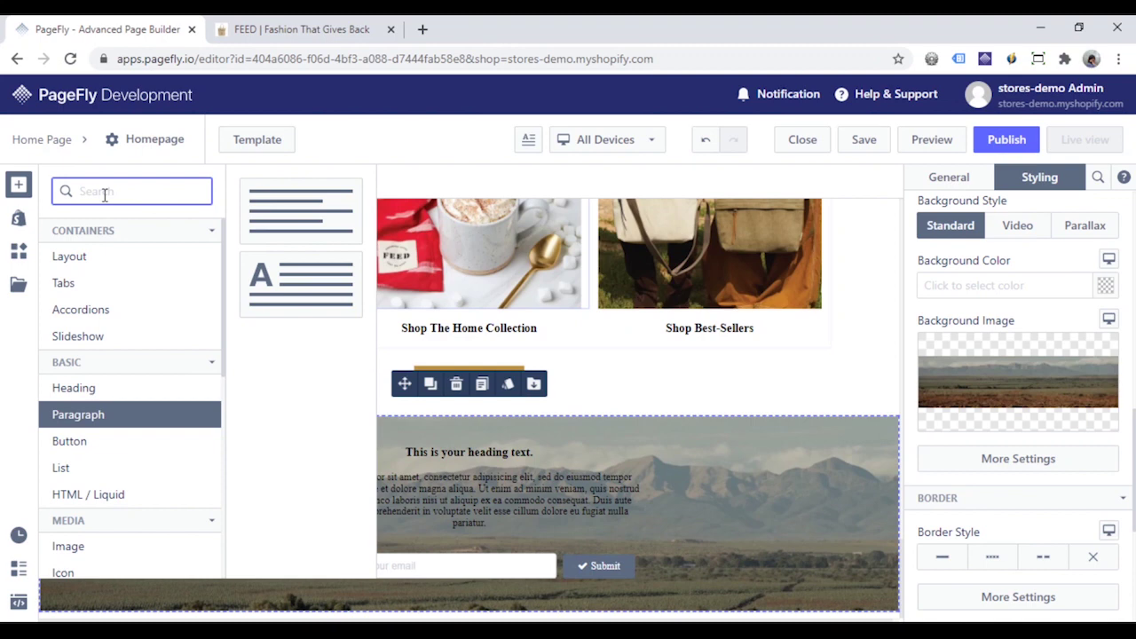
pyautogui.write('ins')
pyautogui.click(107, 257)
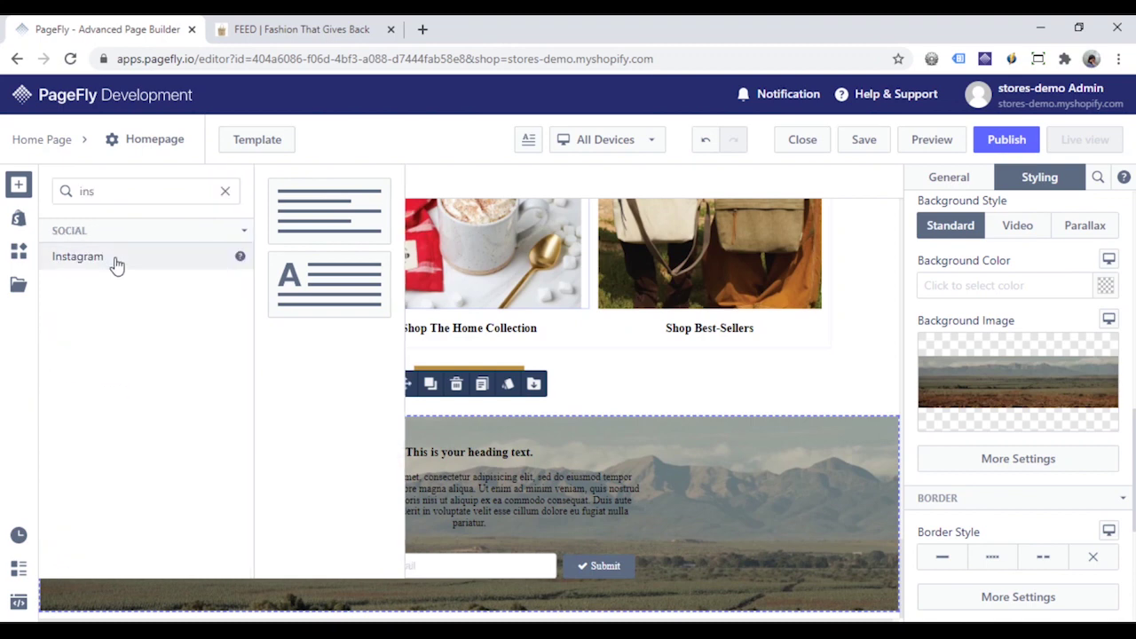
pyautogui.moveTo(371, 256); pyautogui.dragTo(521, 617)
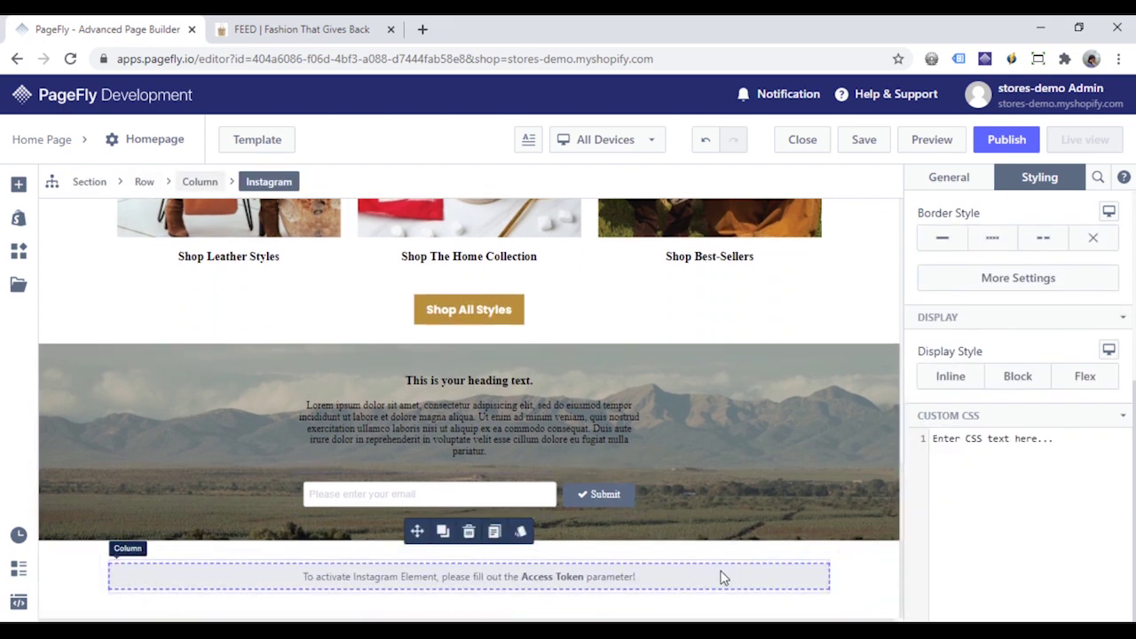
# - Connect the Instagram feed to an Instagram account from its General settings
pyautogui.click(956, 178)
pyautogui.scroll(3, 1008, 277)
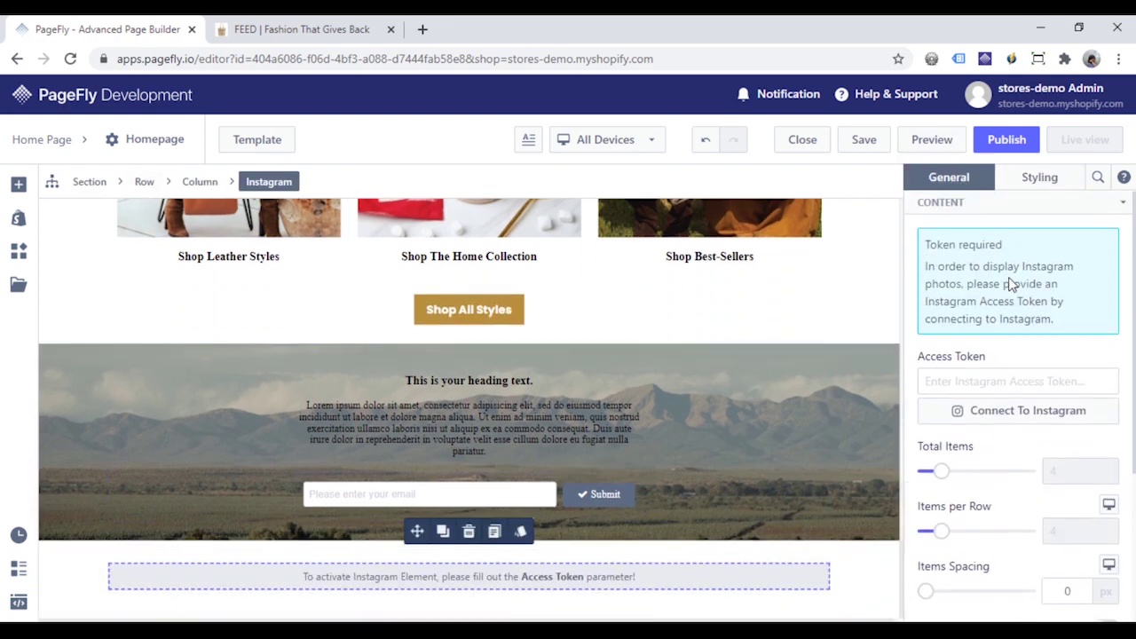
pyautogui.click(1001, 419)
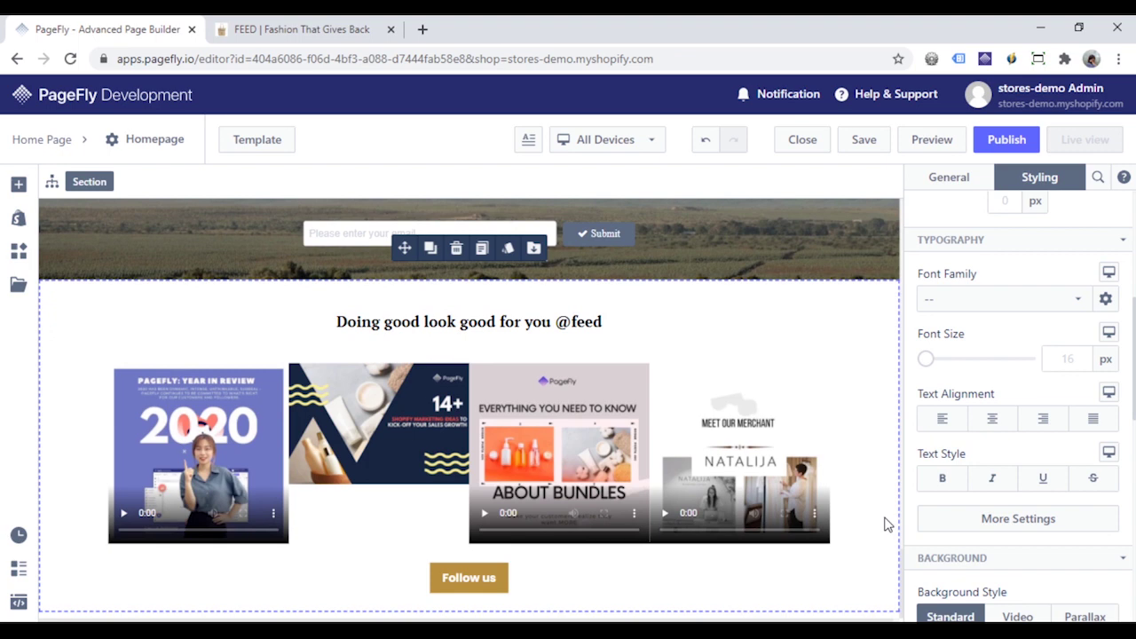
# - Save the Homepage and publish it to the store
pyautogui.click(882, 145)
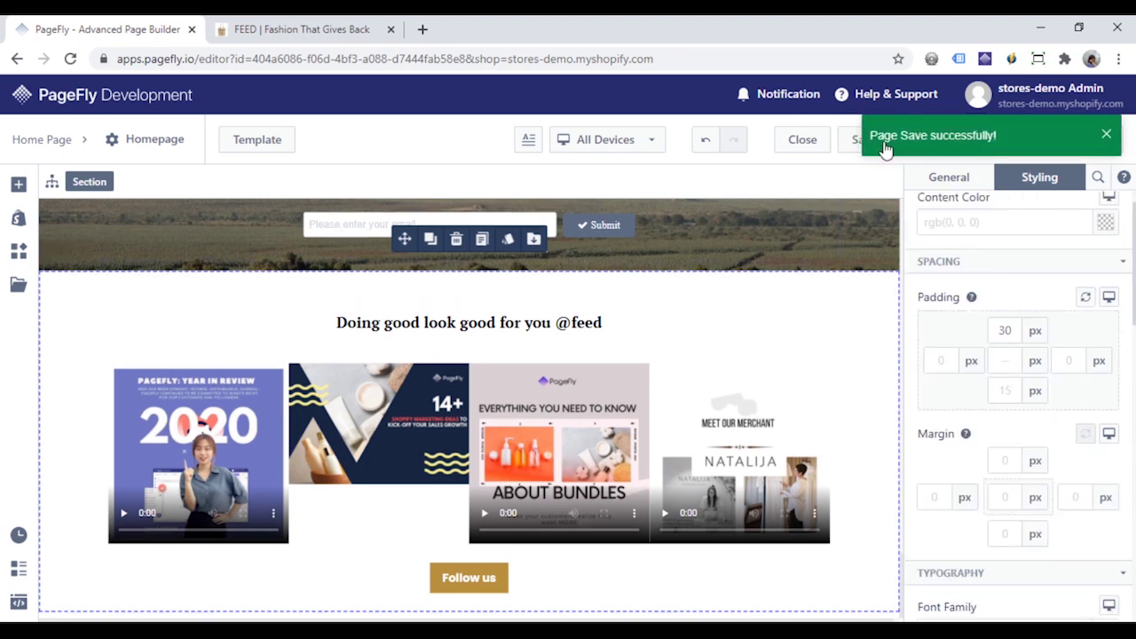
pyautogui.click(1006, 142)
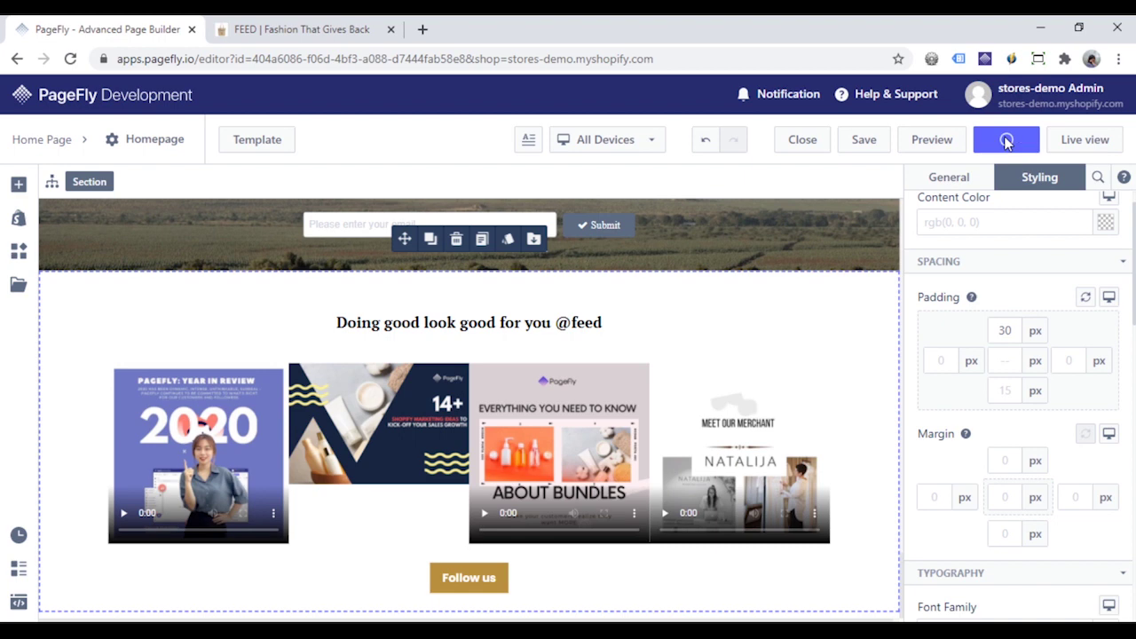